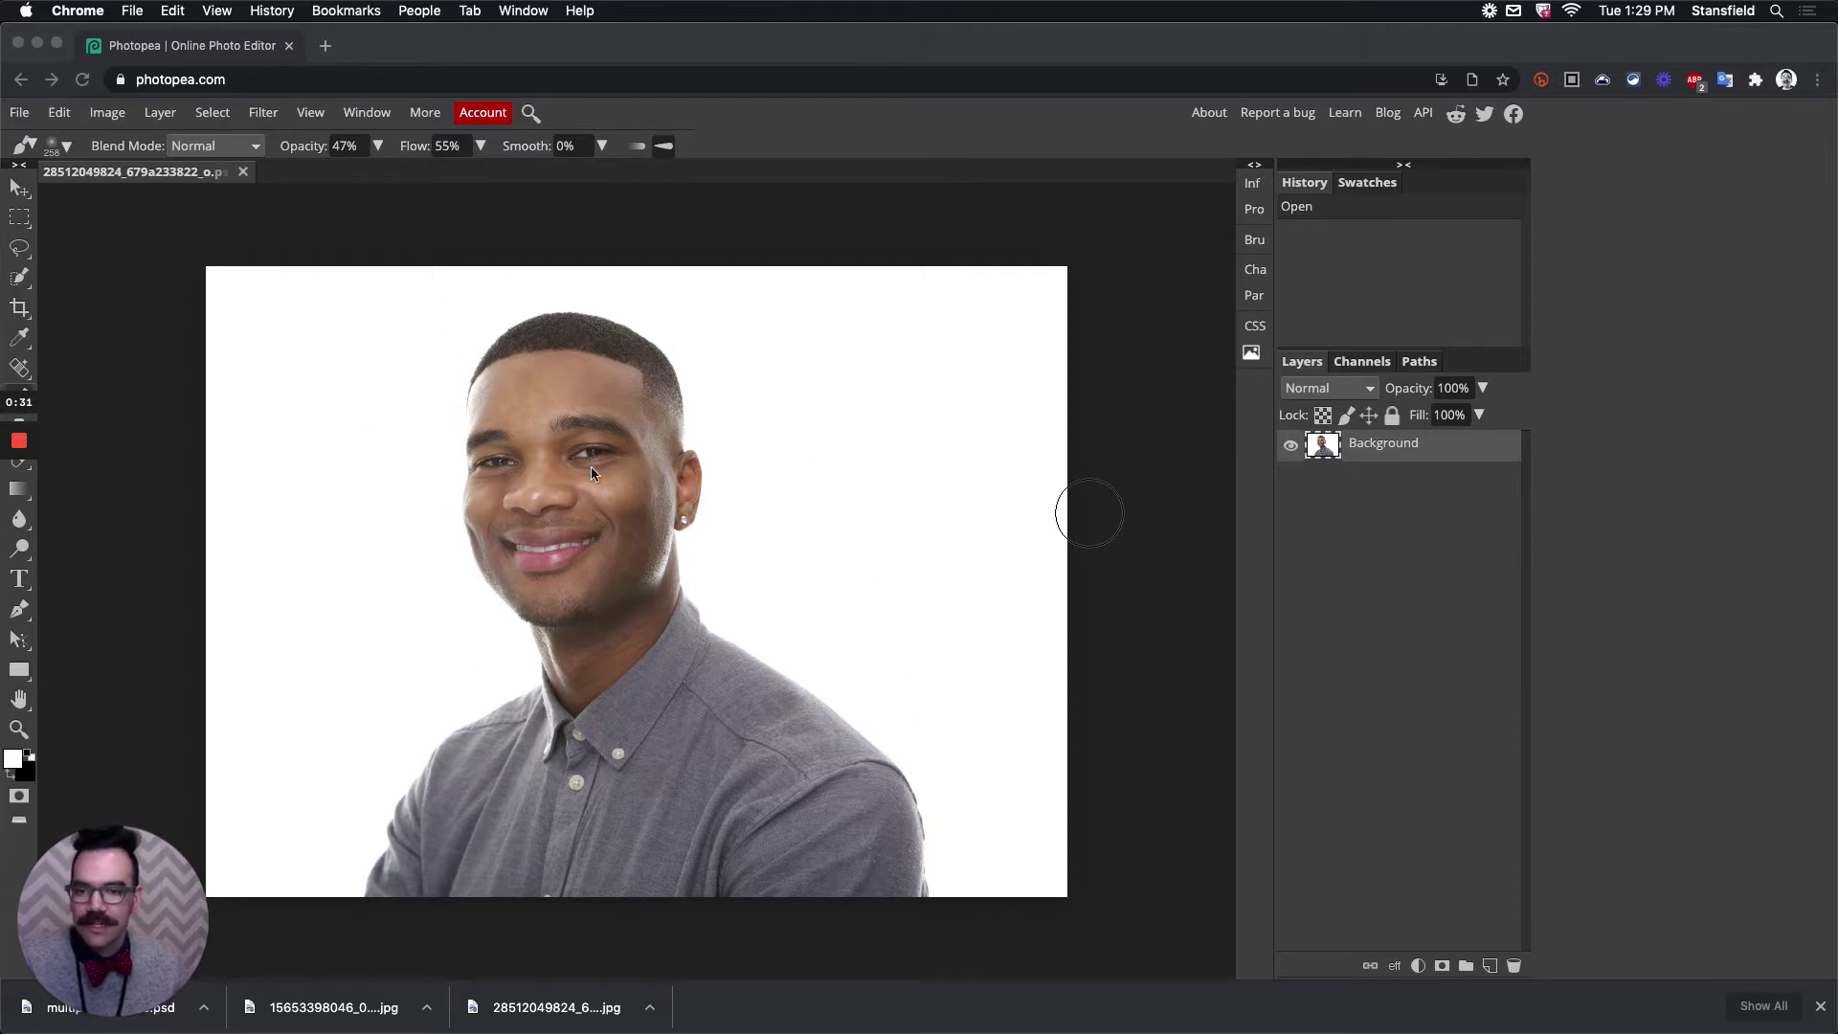
- Place the city skyline JPG from the Desktop as a new layer over the portrait
left_click(8, 114)
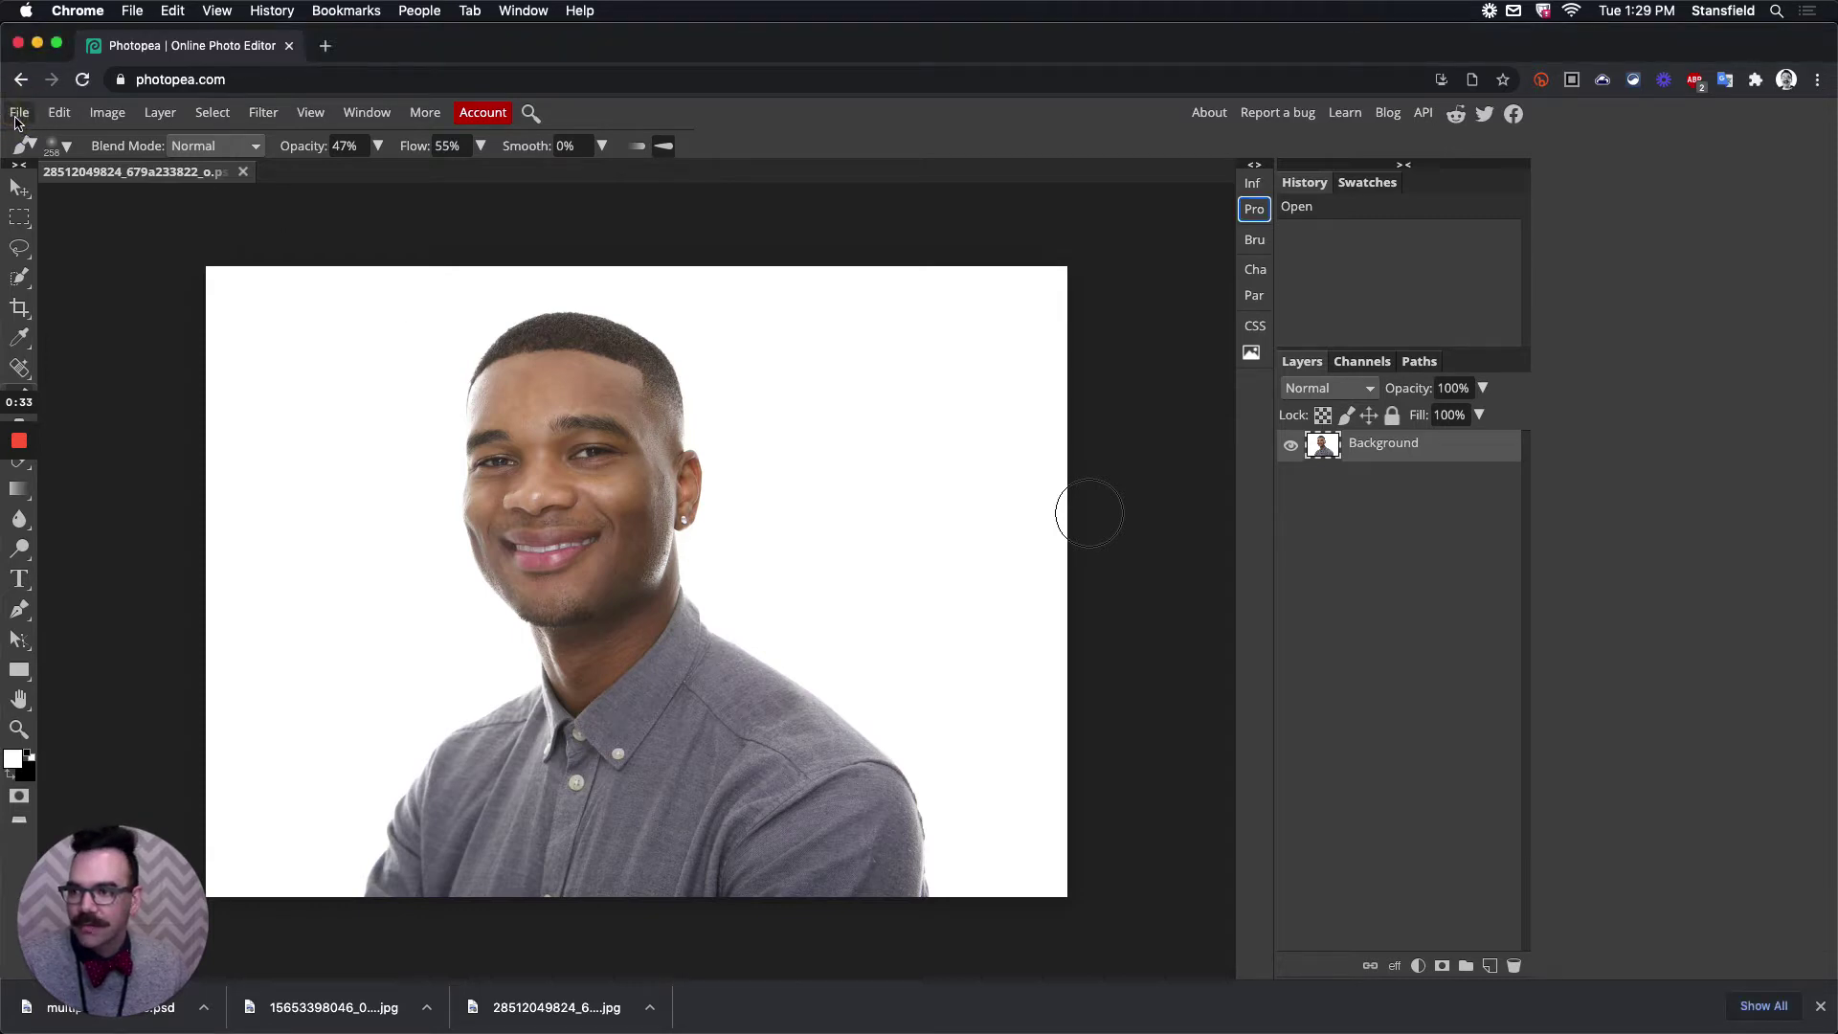
left_click(19, 113)
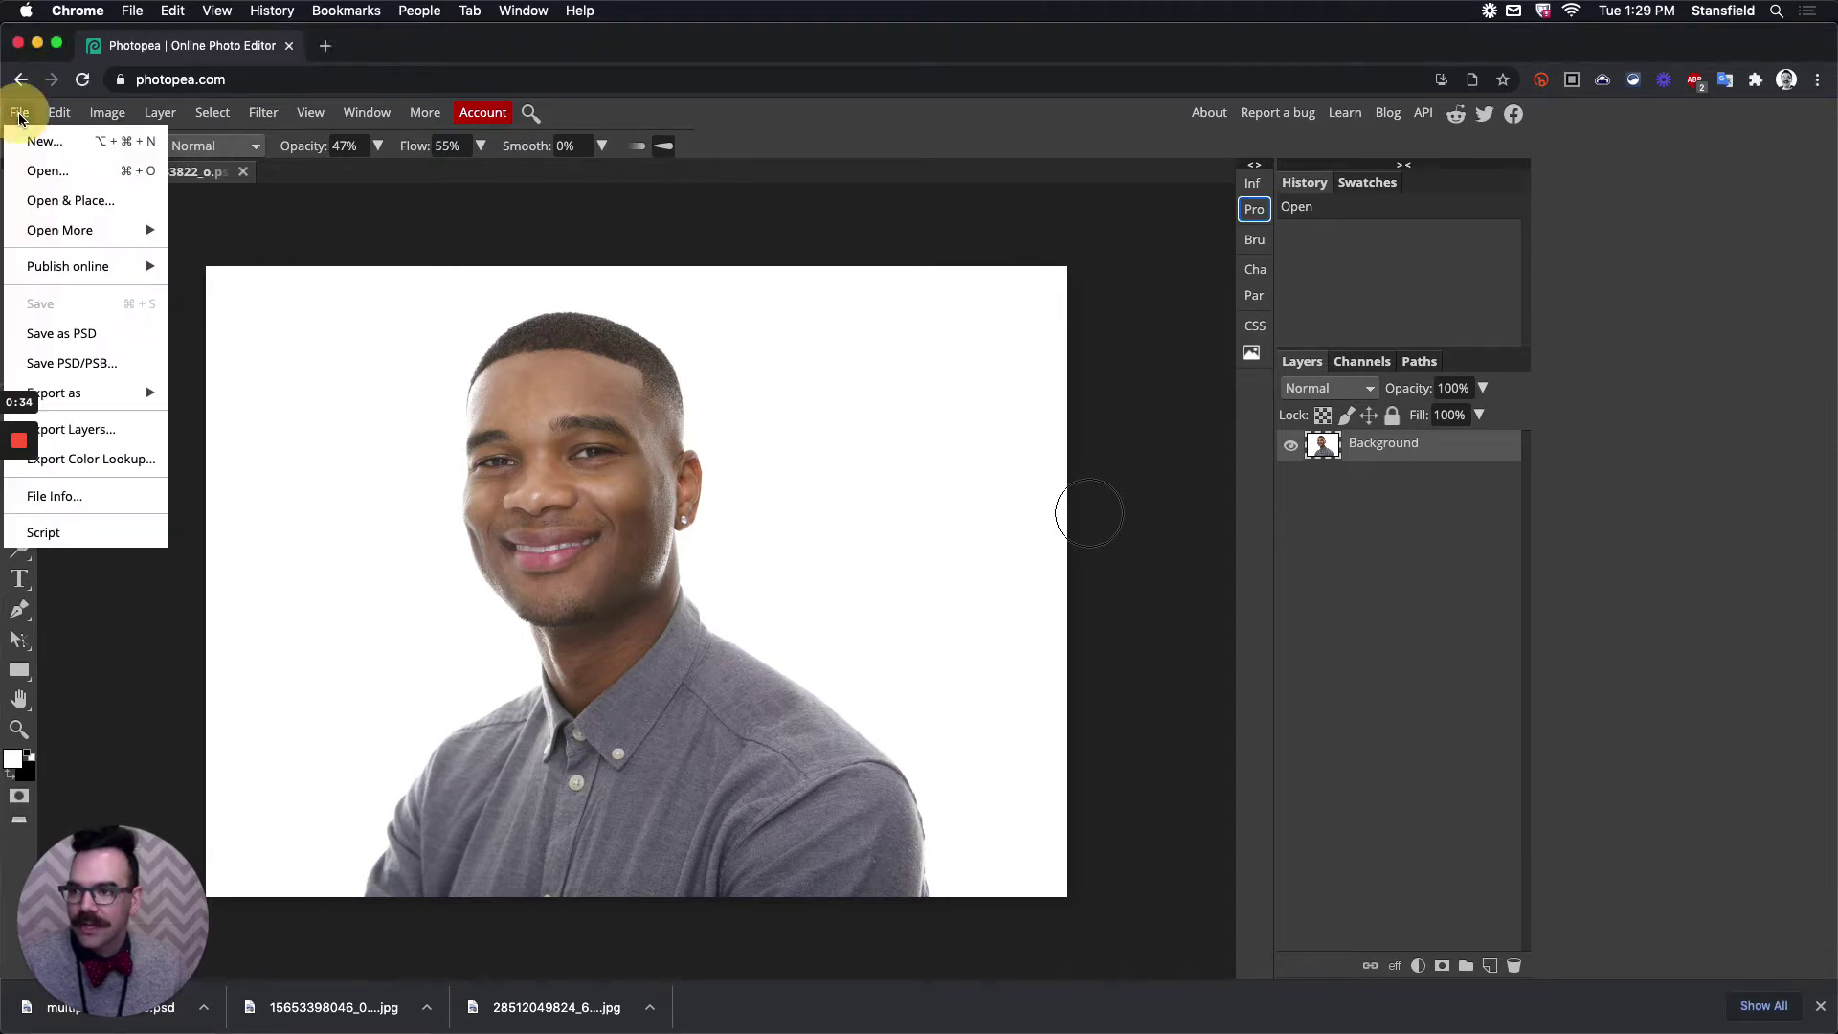
left_click(55, 201)
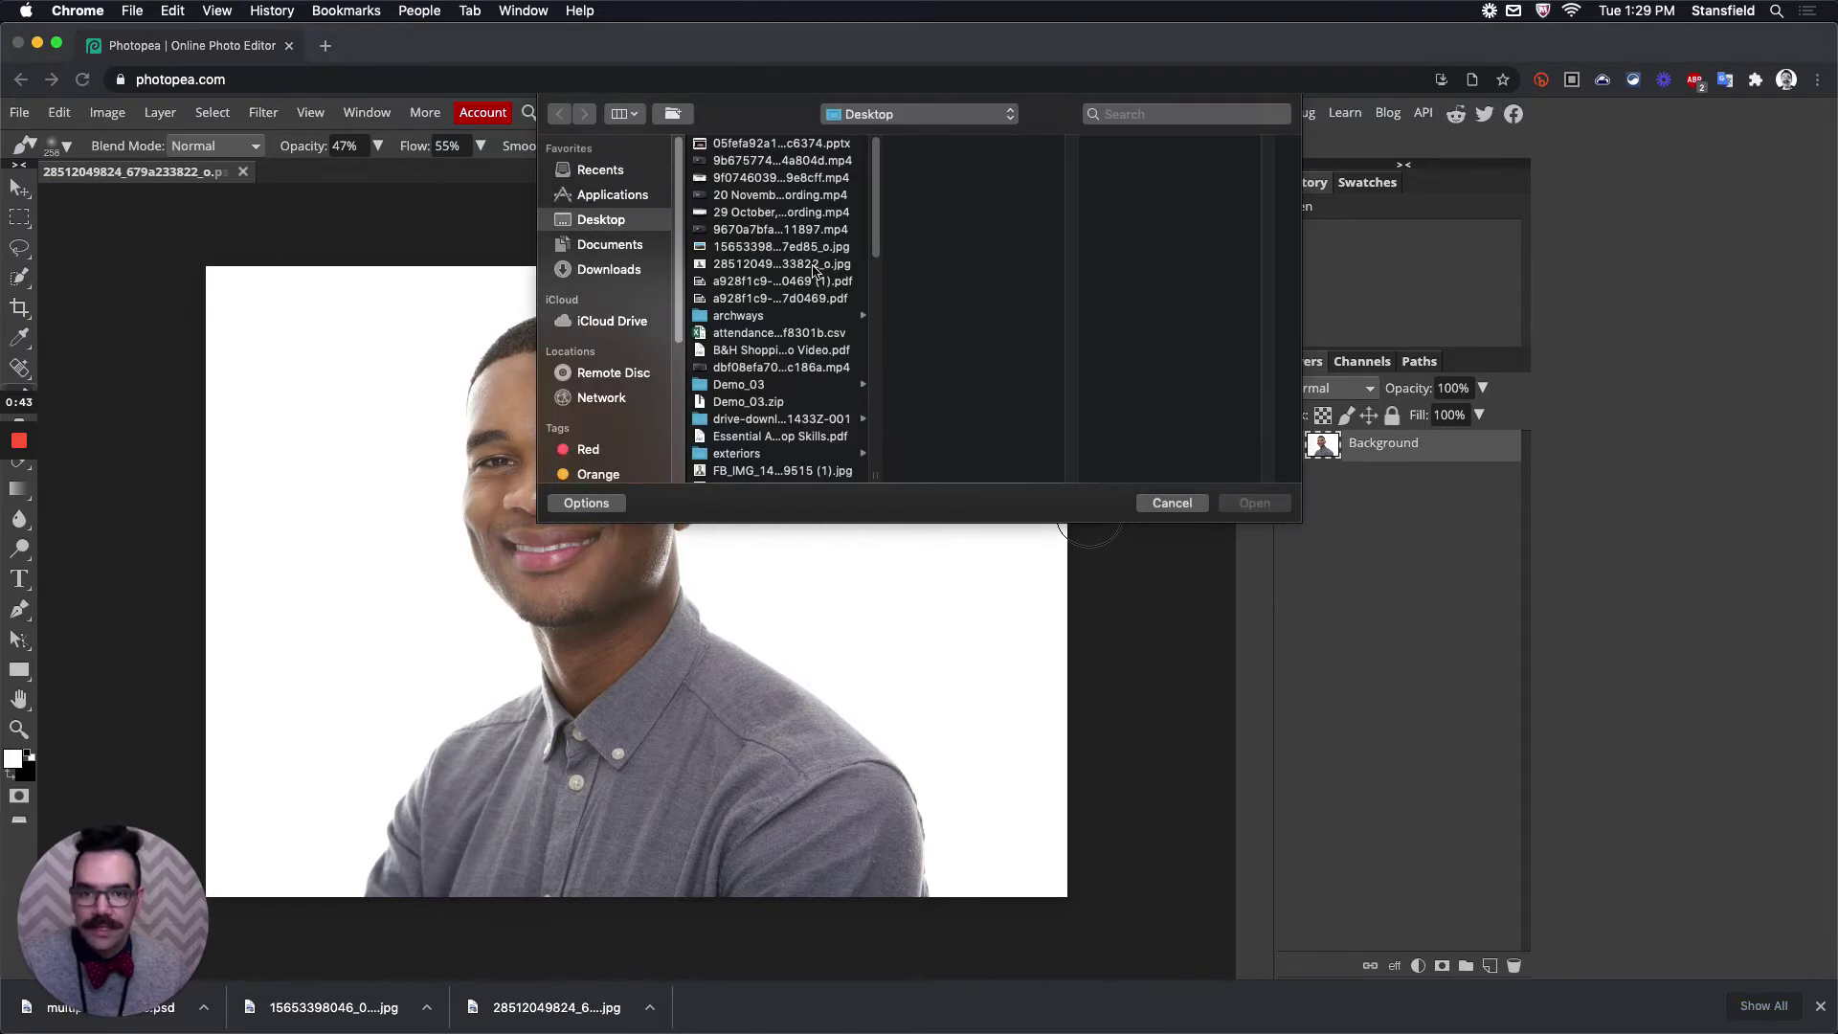
left_click(787, 246)
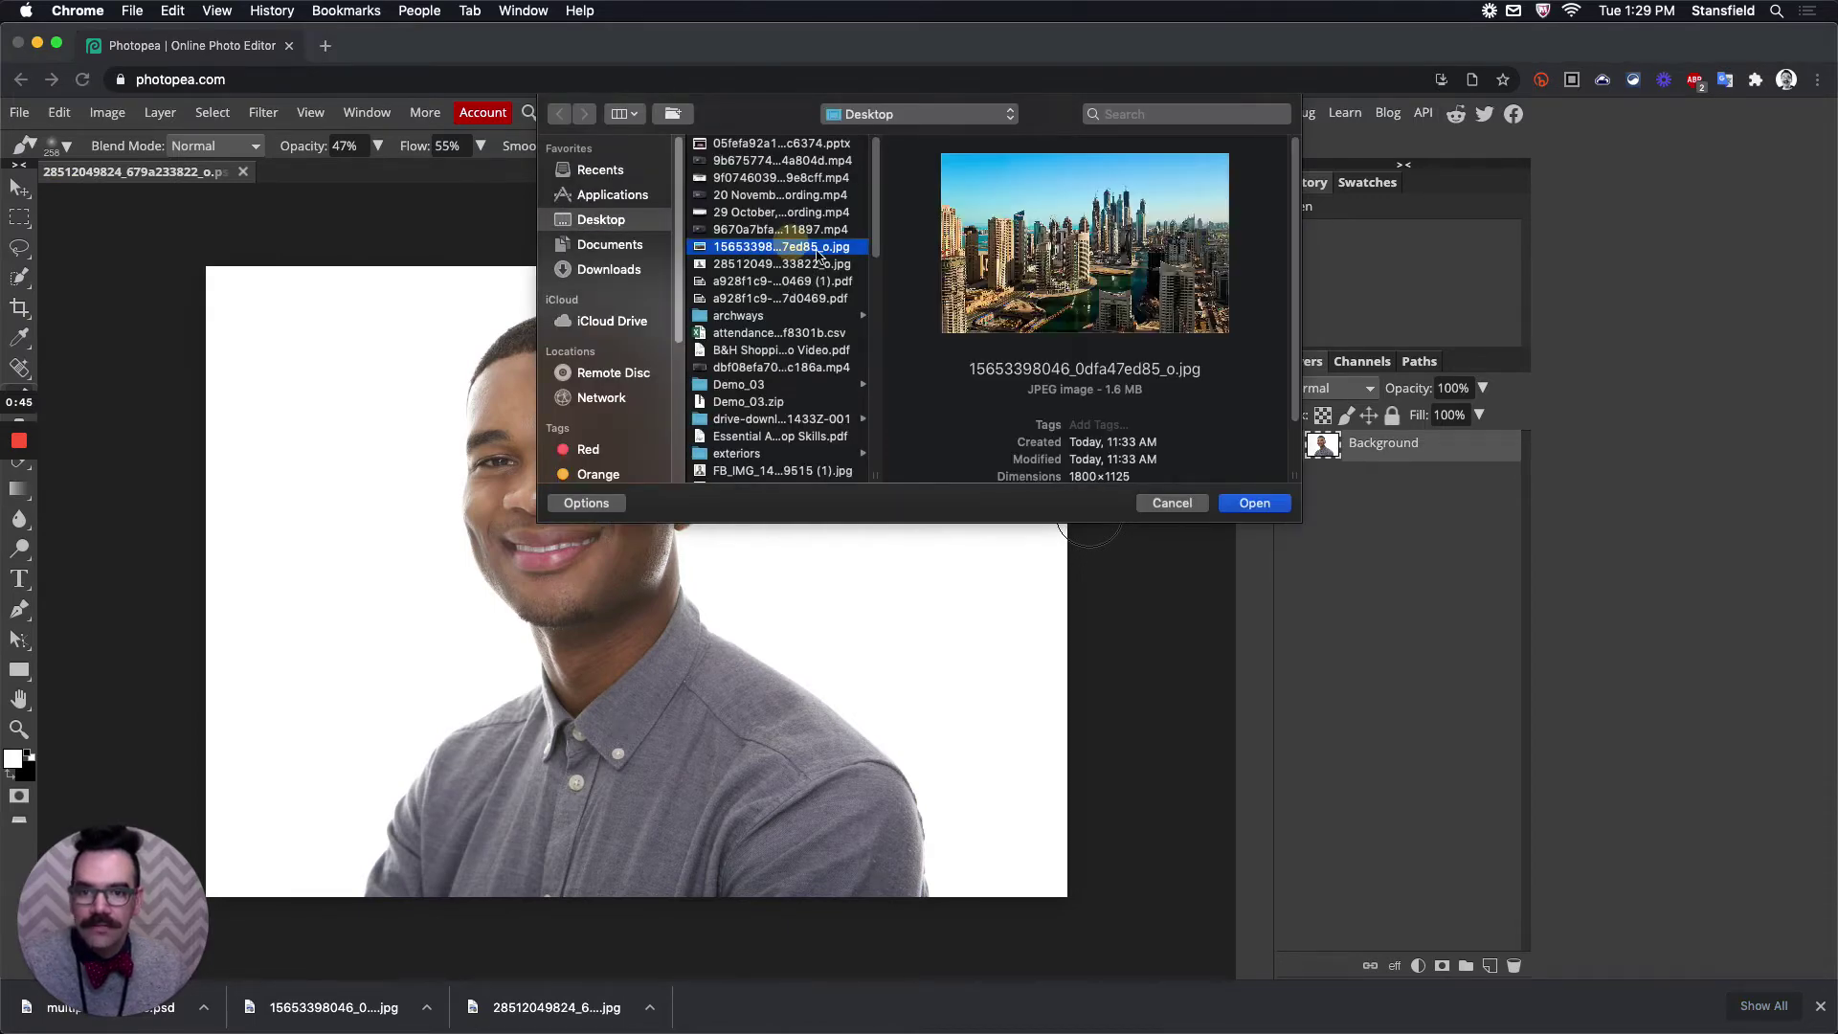
left_click(1254, 502)
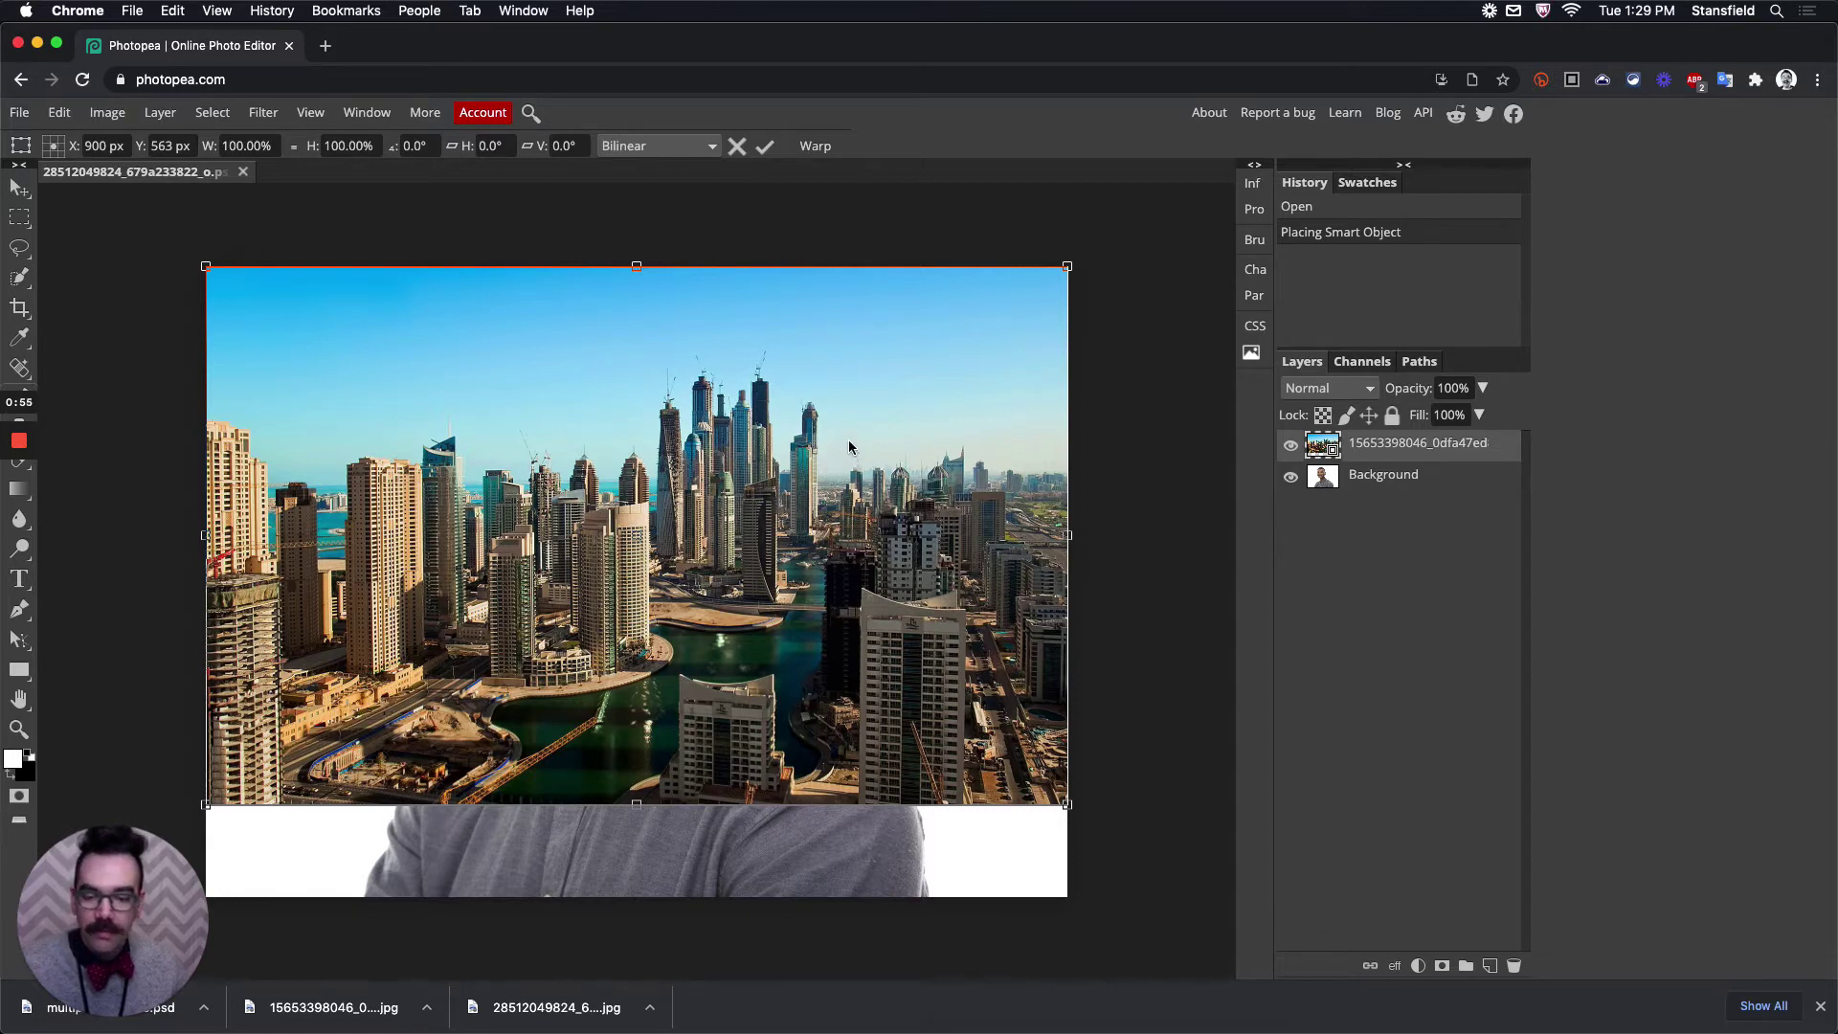
- Scale the skyline up from its corner, shift it left, and set its opacity to 64%
key("super+minus")
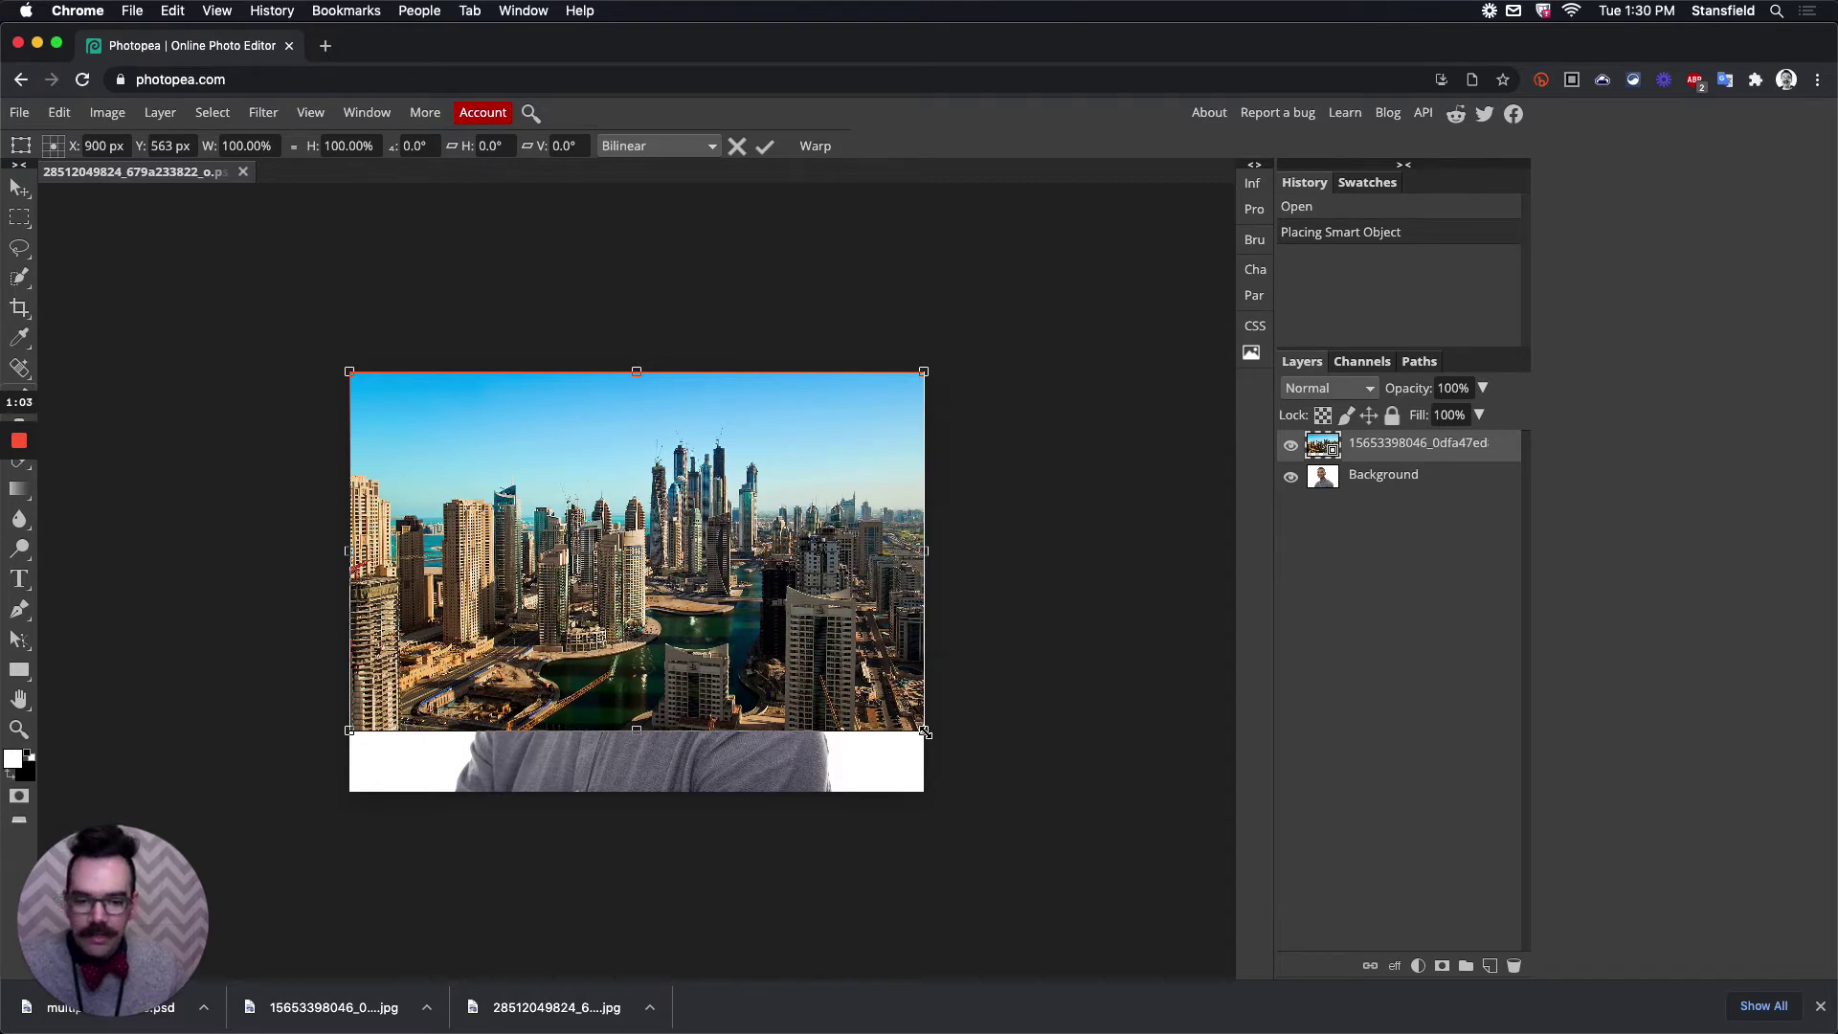
left_click_drag(924, 732, 1041, 831)
left_click_drag(830, 657, 763, 661)
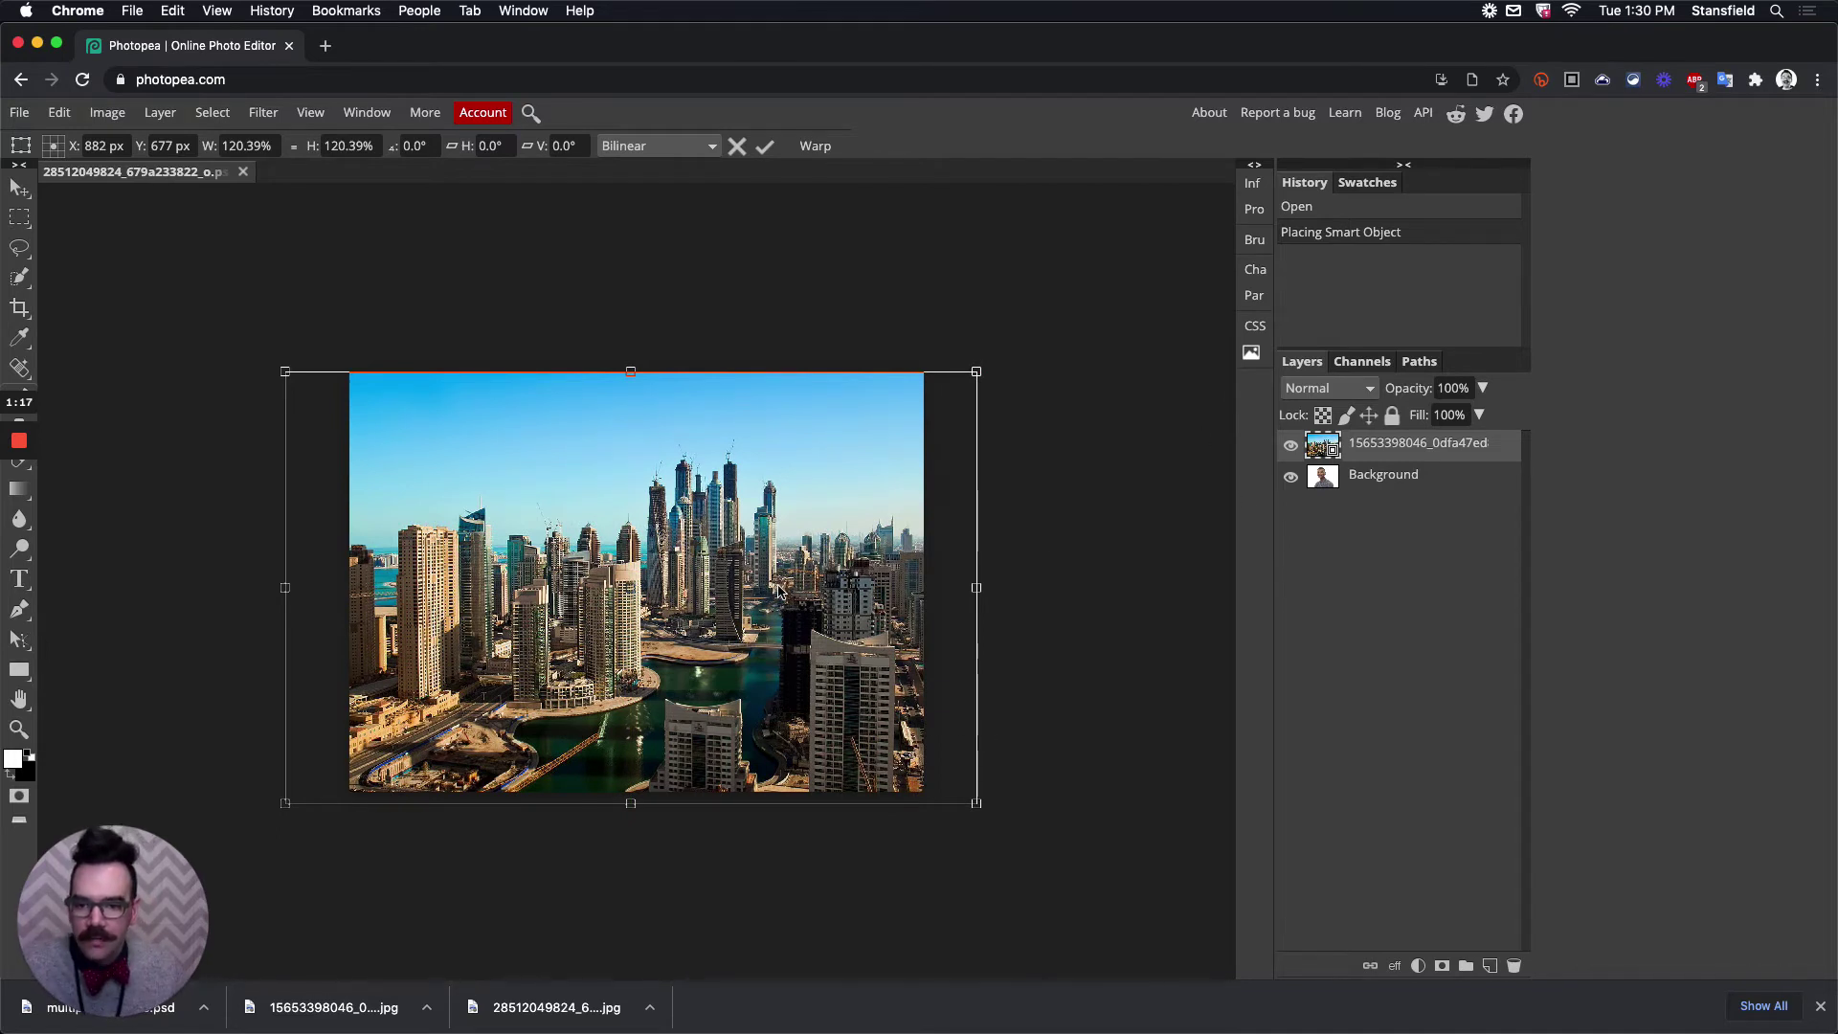
left_click_drag(1405, 387, 1358, 396)
key("b")
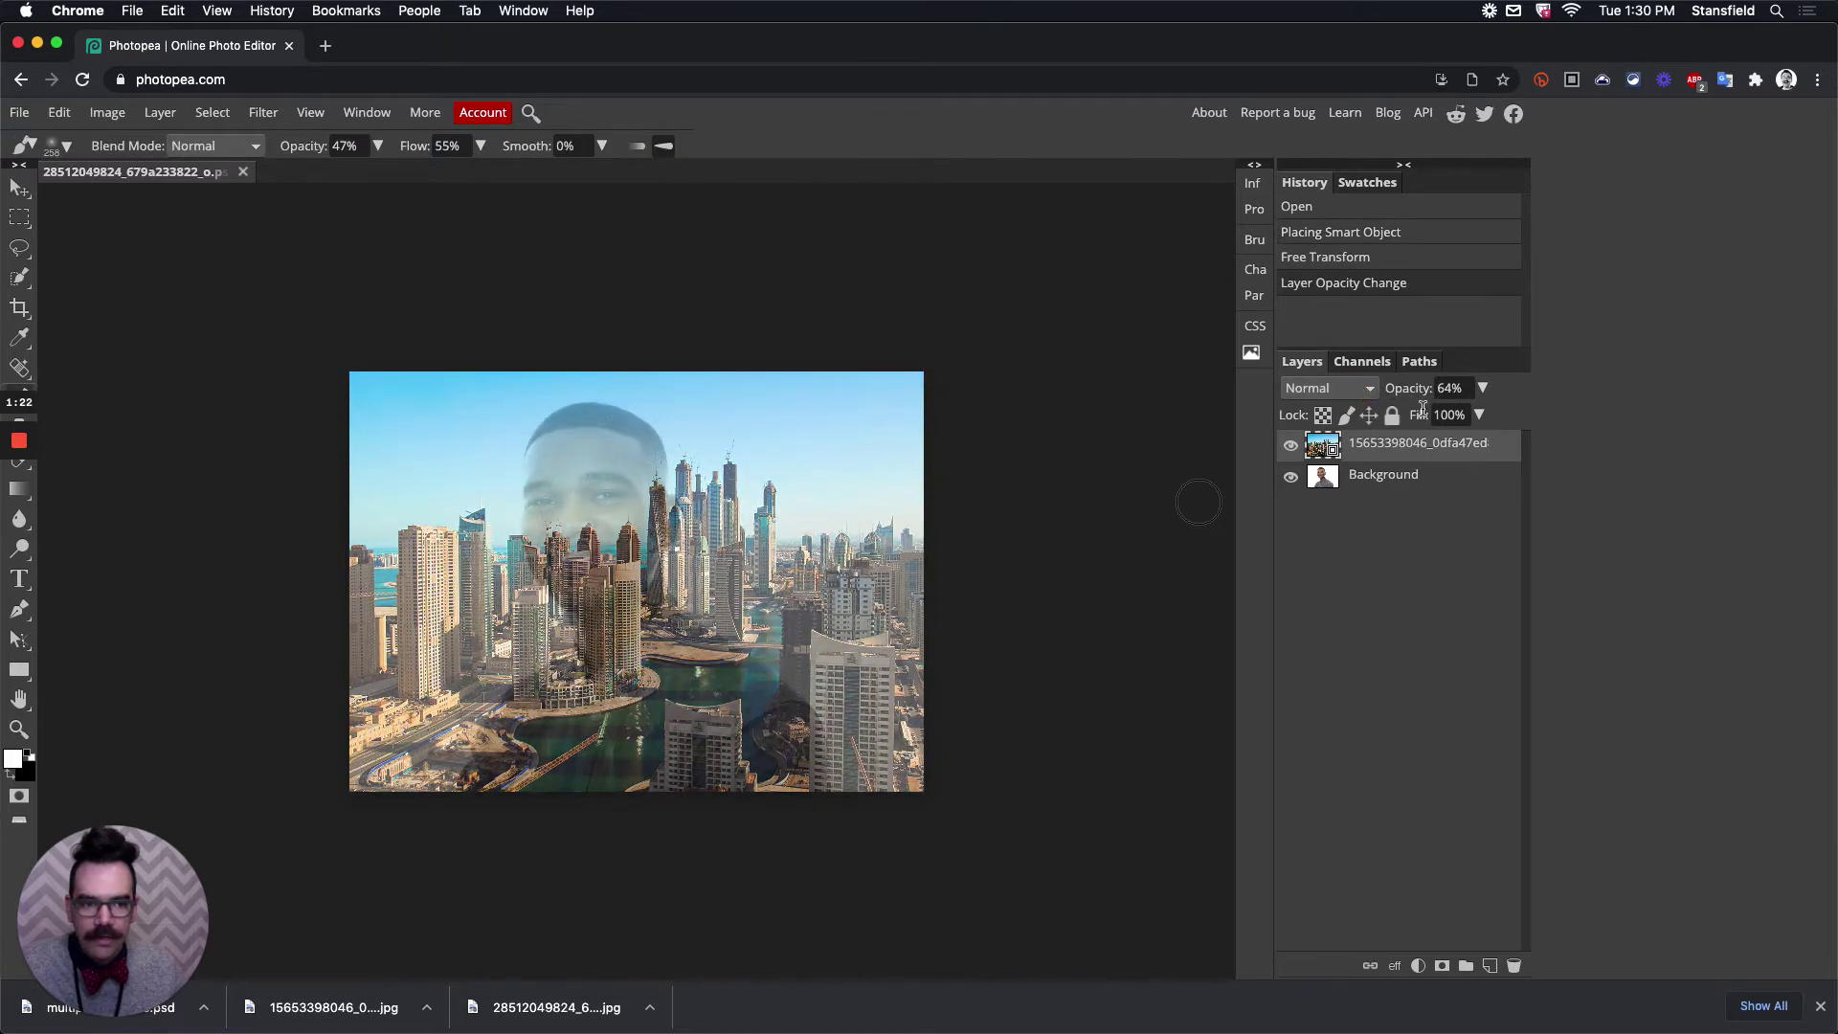
- Slide the skyline layer to the left with the Move tool
left_click(21, 190)
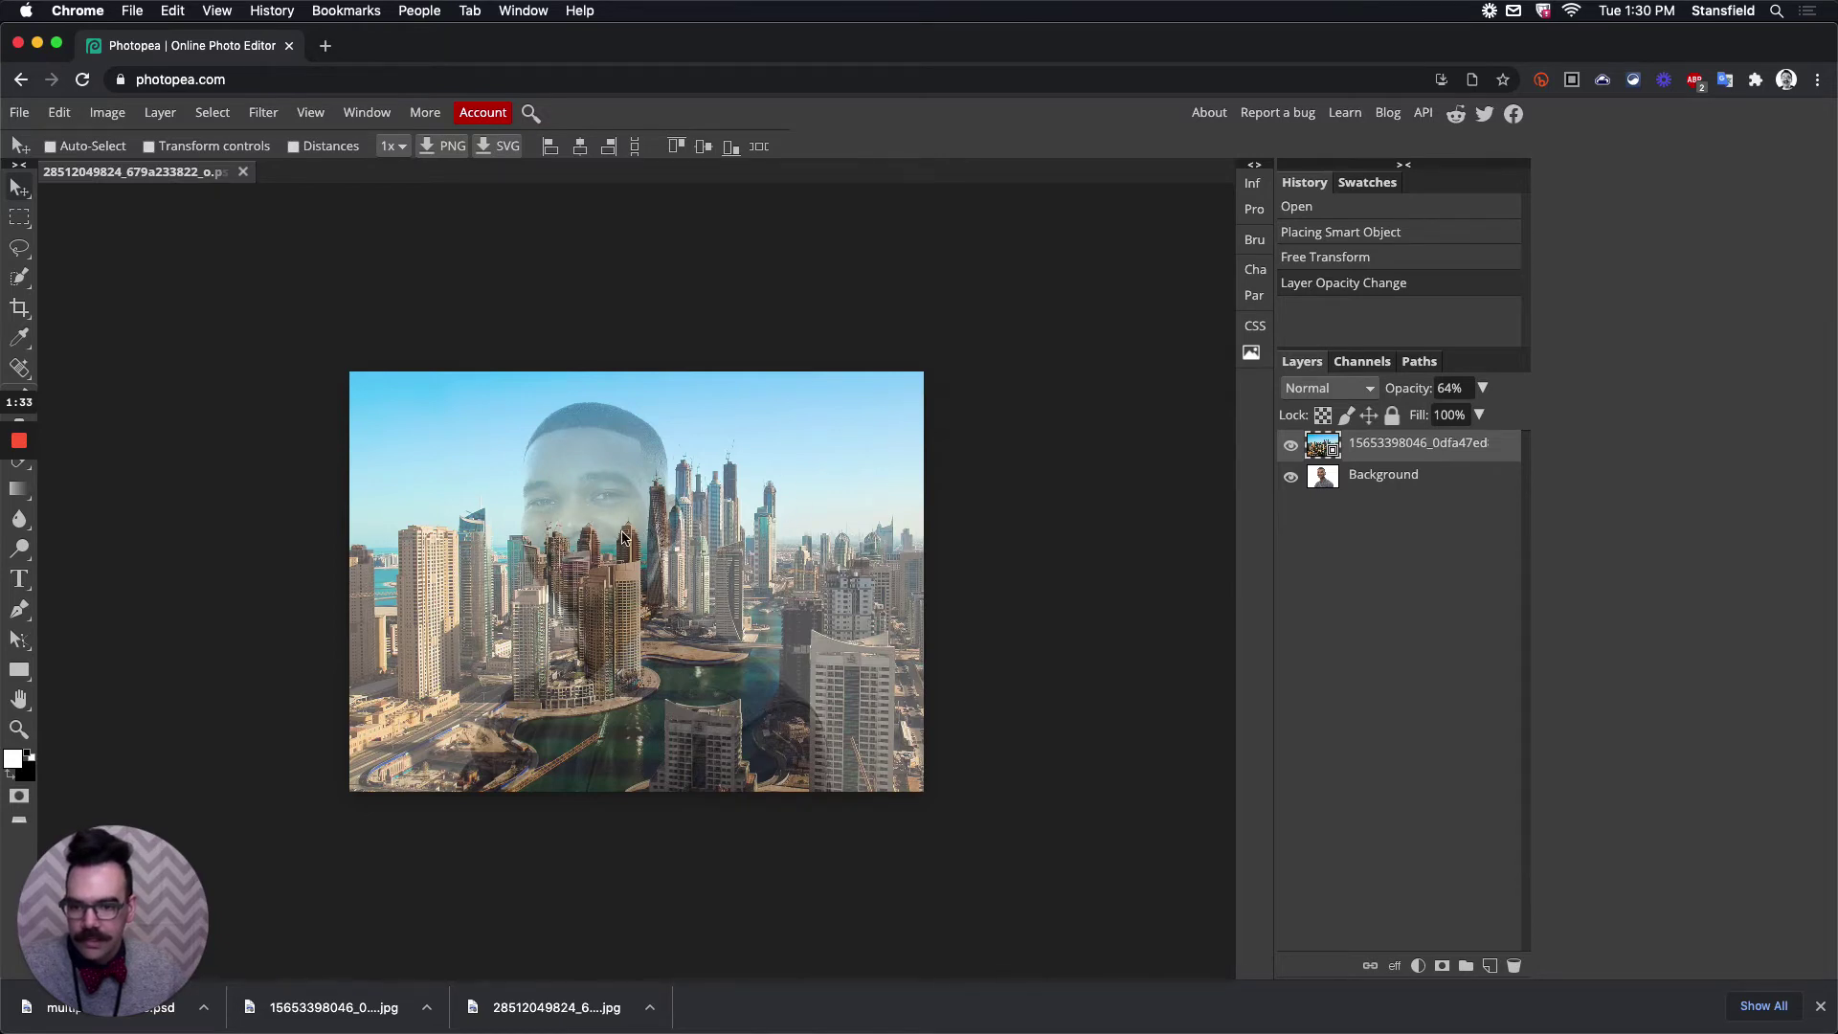
left_click_drag(781, 615, 682, 603)
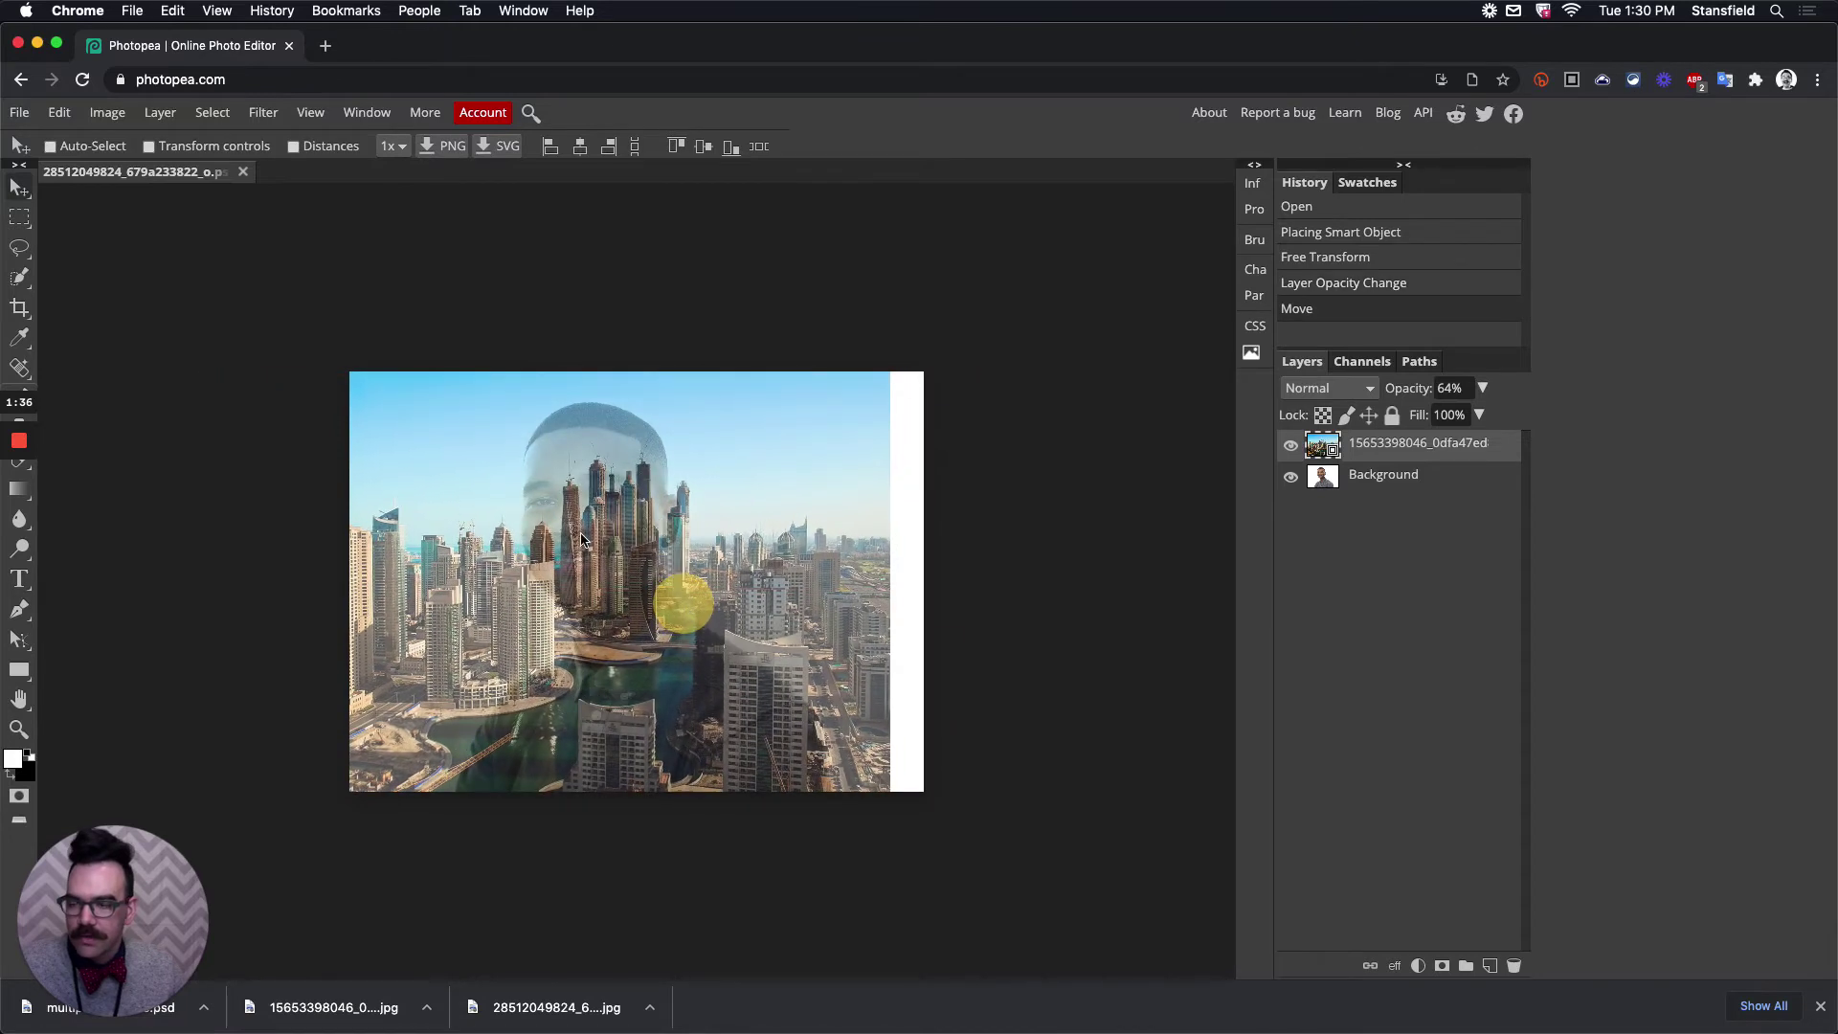
left_click(16, 191)
left_click(73, 186)
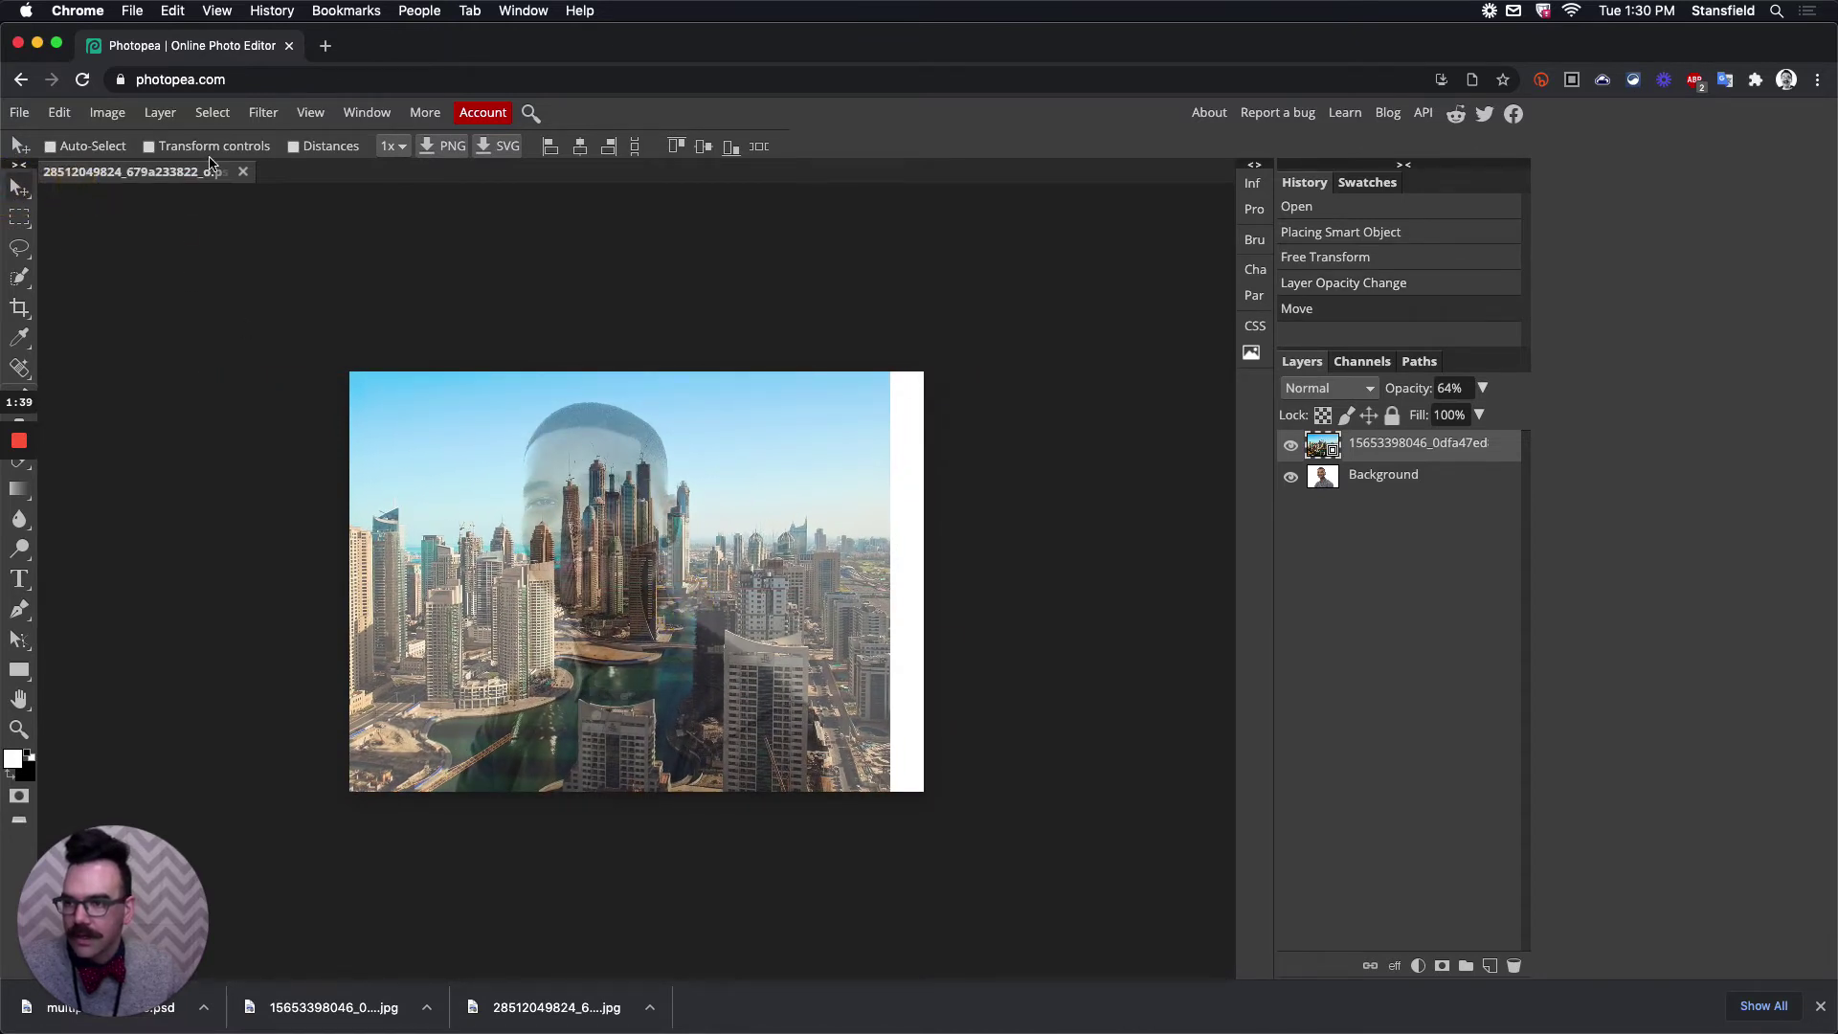
- Enlarge and reposition the skyline using transform controls, then restore its opacity to 100%
left_click(149, 147)
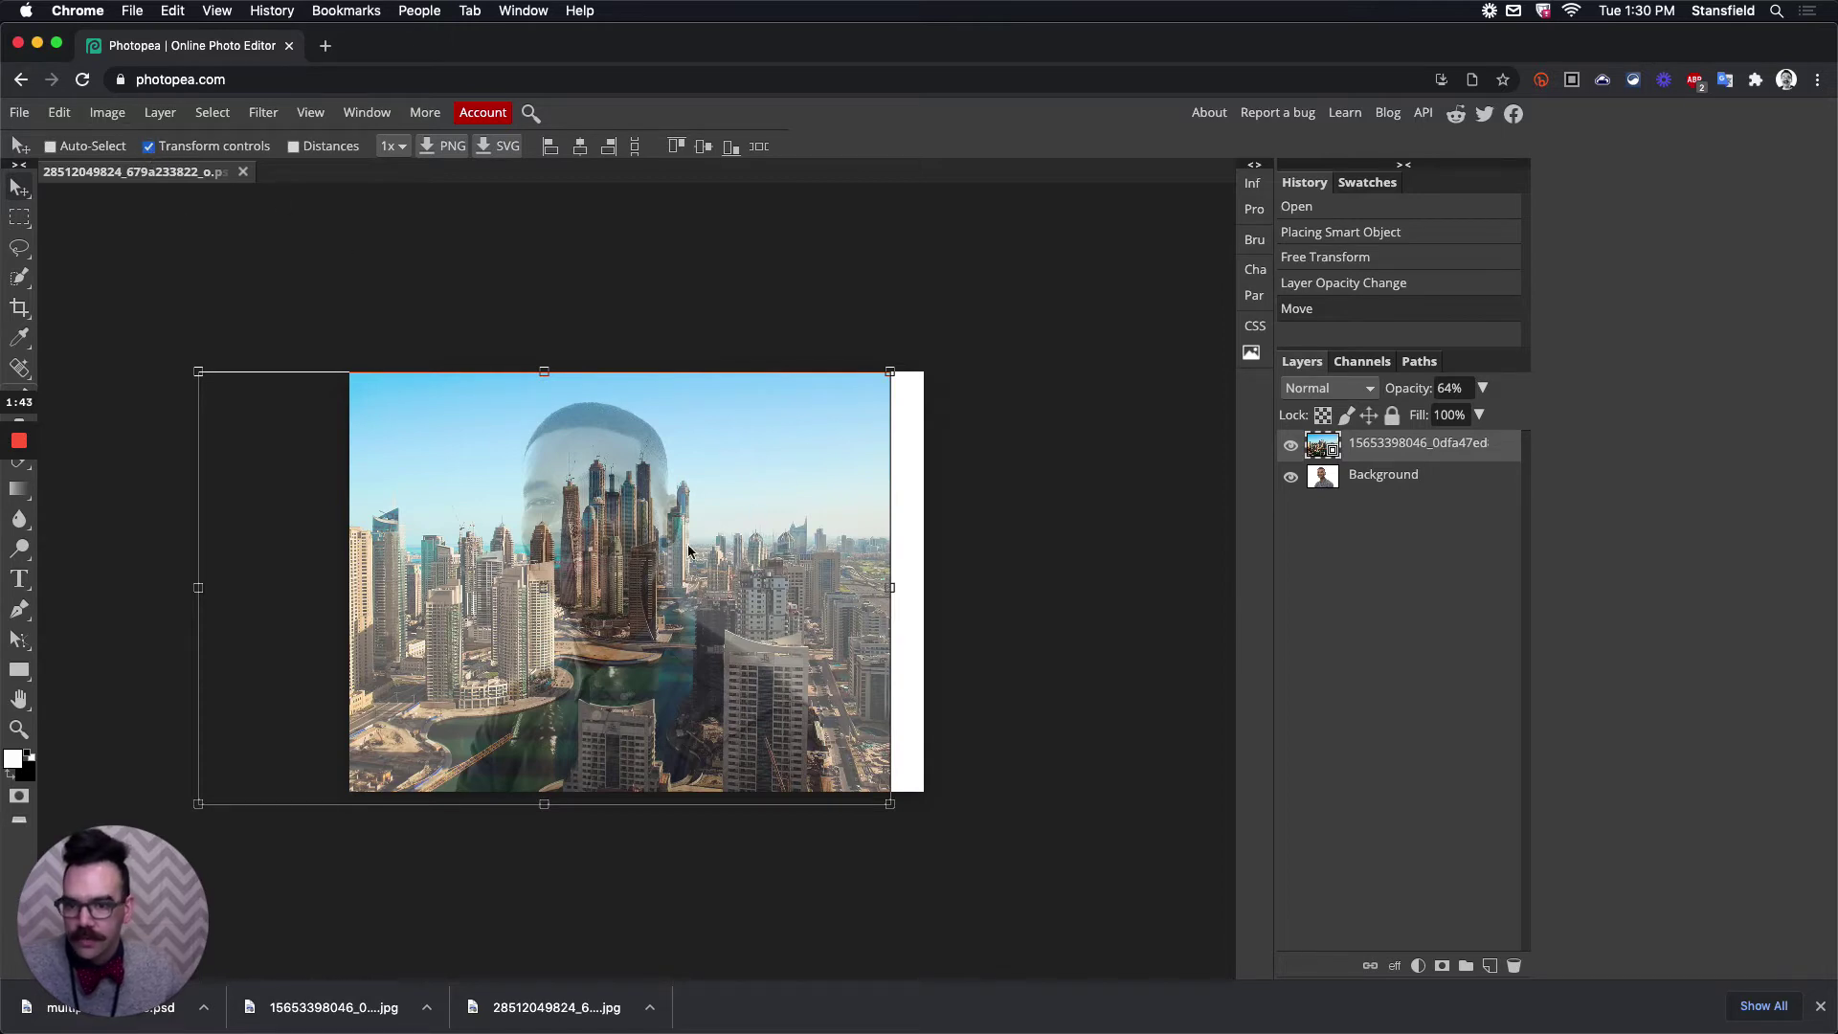
left_click_drag(779, 590, 748, 594)
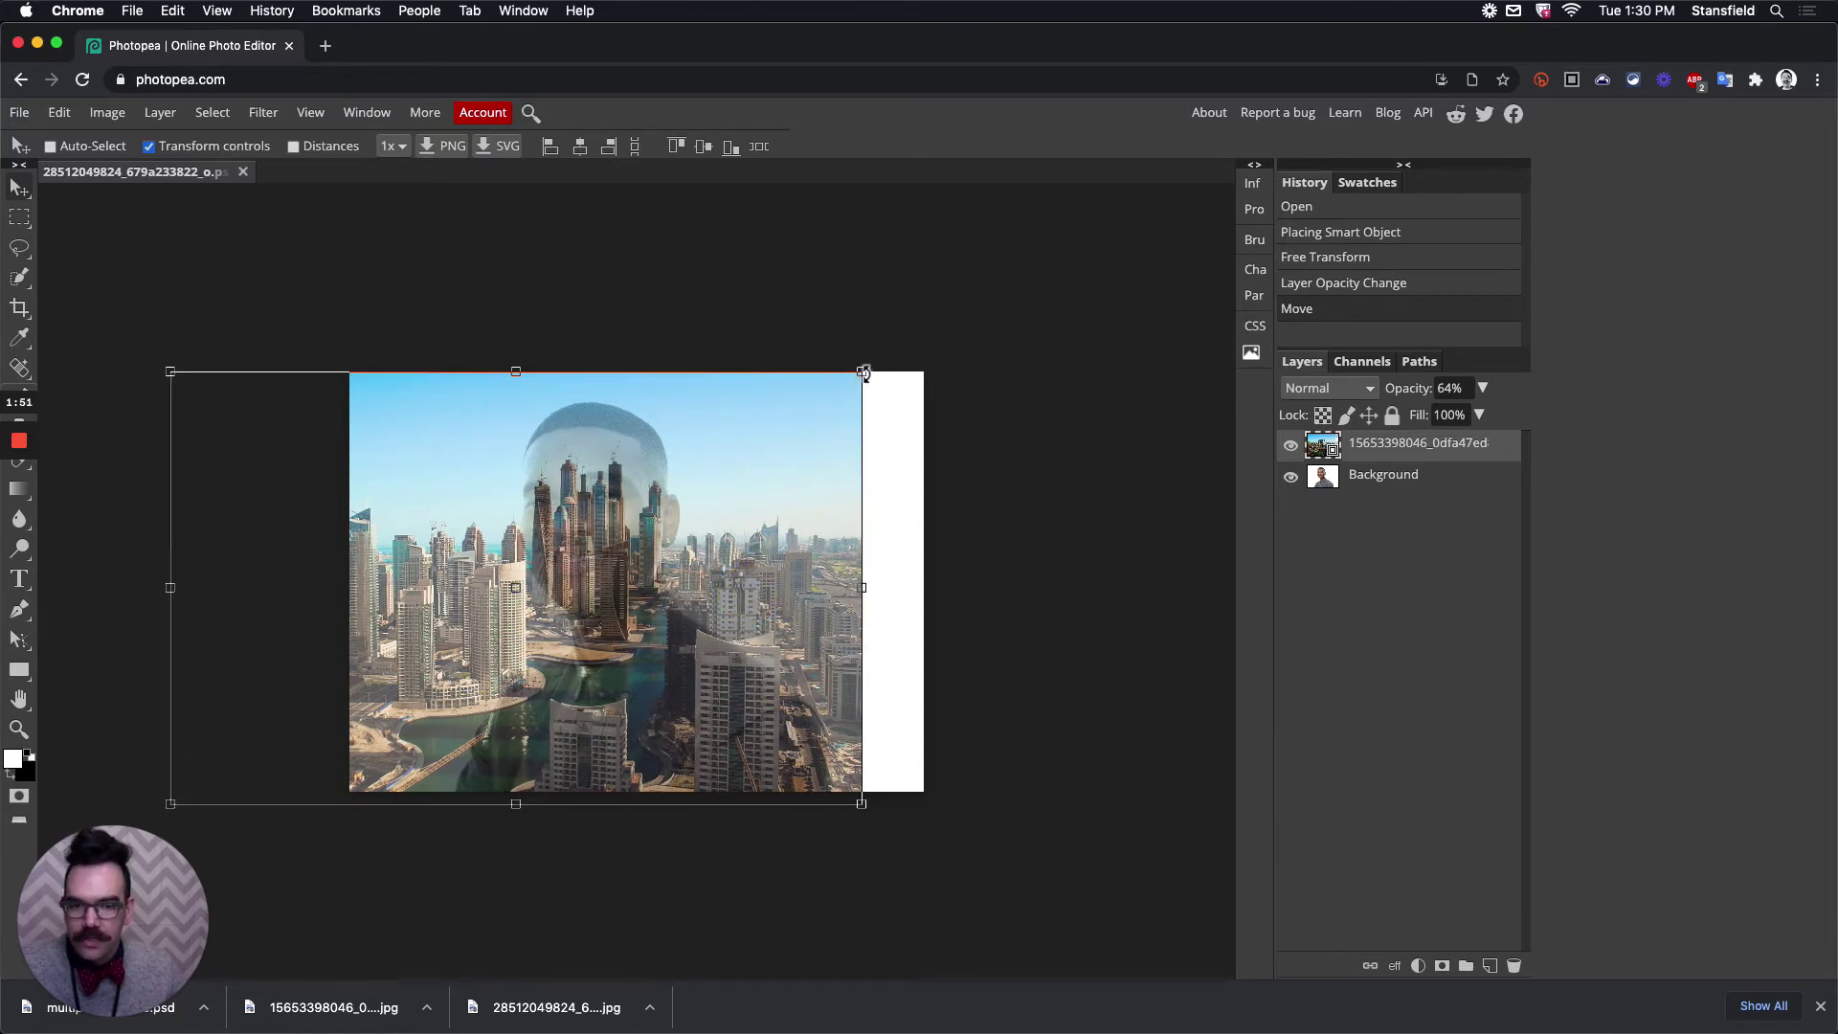
left_click_drag(862, 372, 1056, 360)
left_click_drag(801, 546, 685, 600)
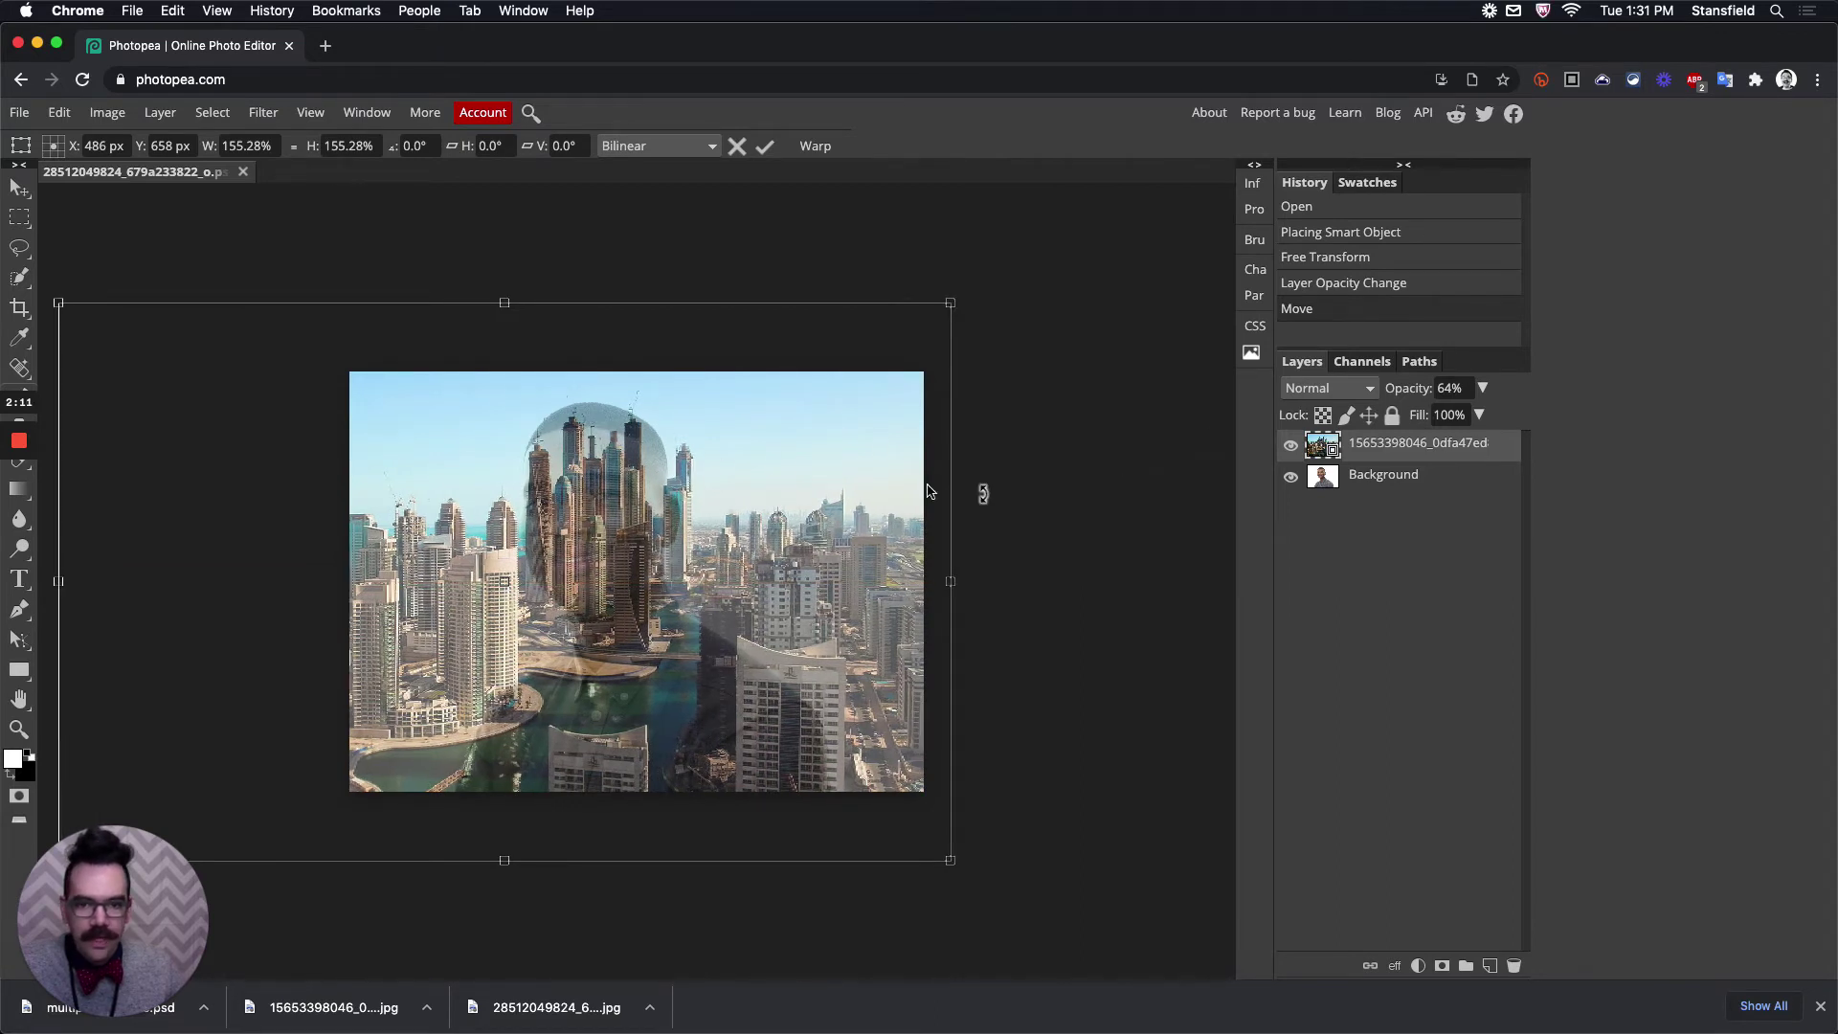
left_click(765, 145)
left_click(150, 147)
left_click_drag(1405, 388, 1553, 381)
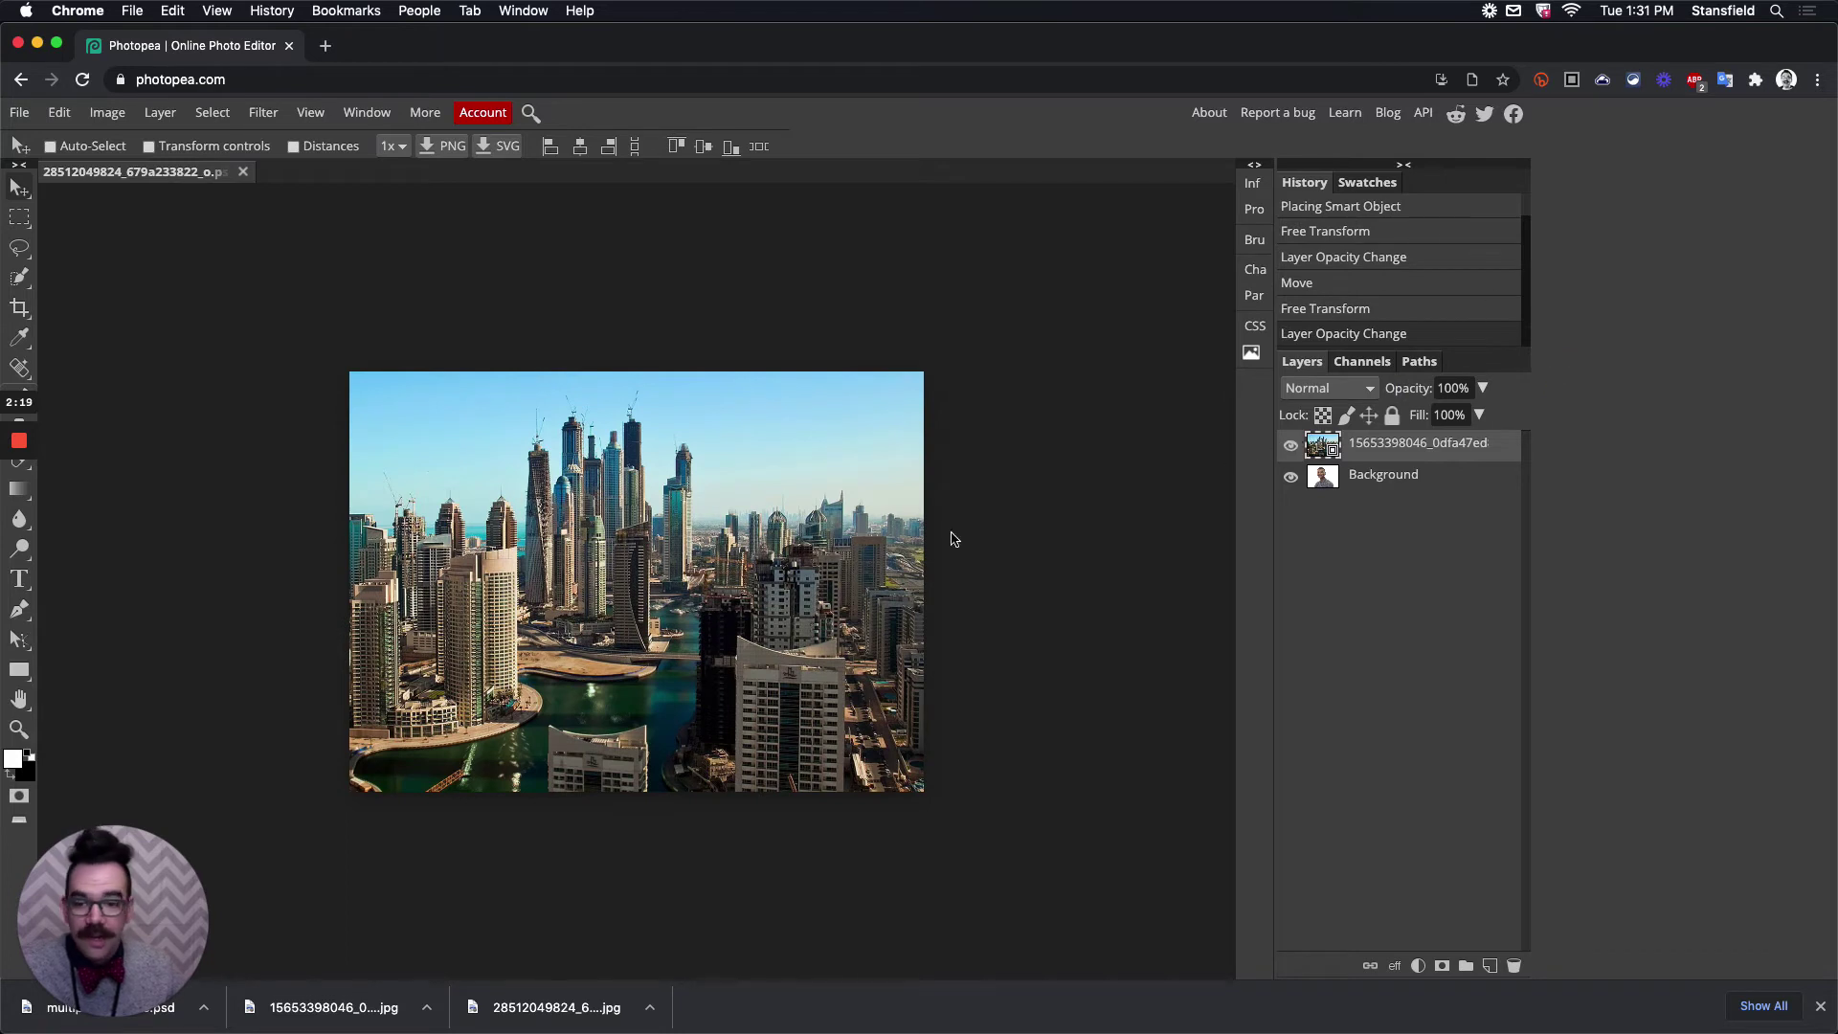
- Set the skyline layer's blend mode to Soft Light
left_click(1343, 393)
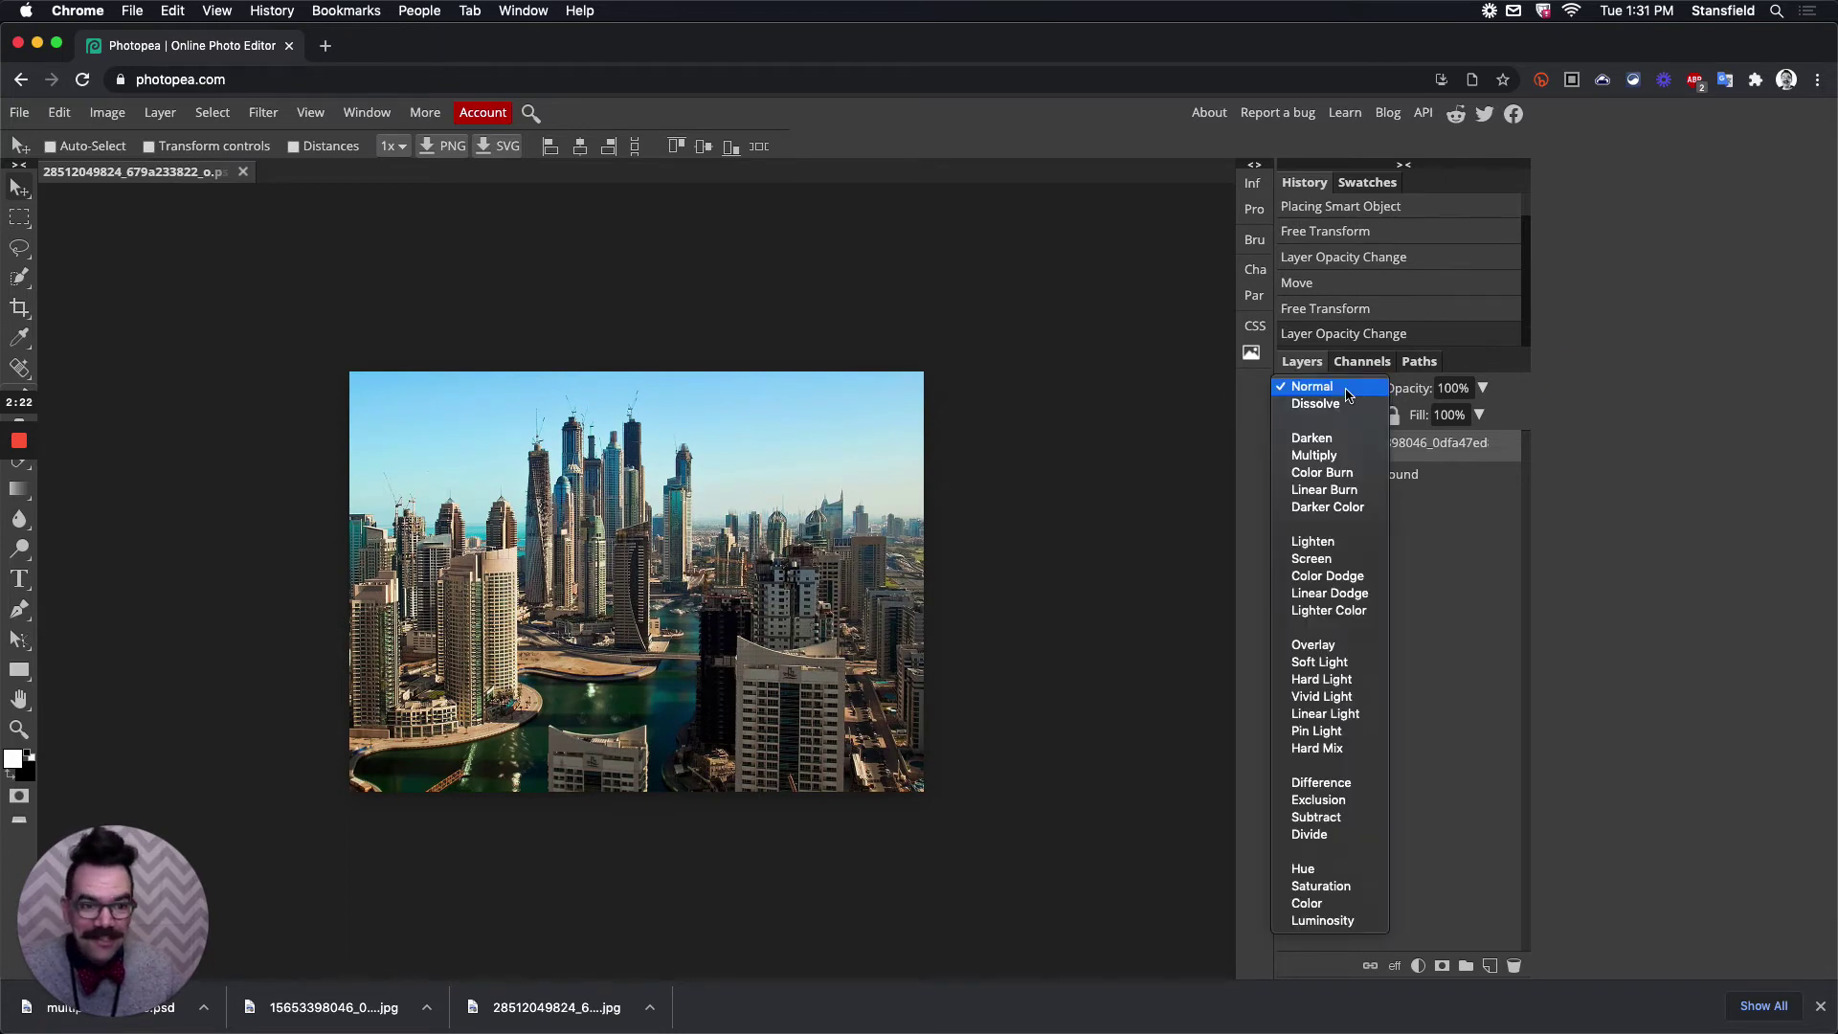
left_click(1347, 664)
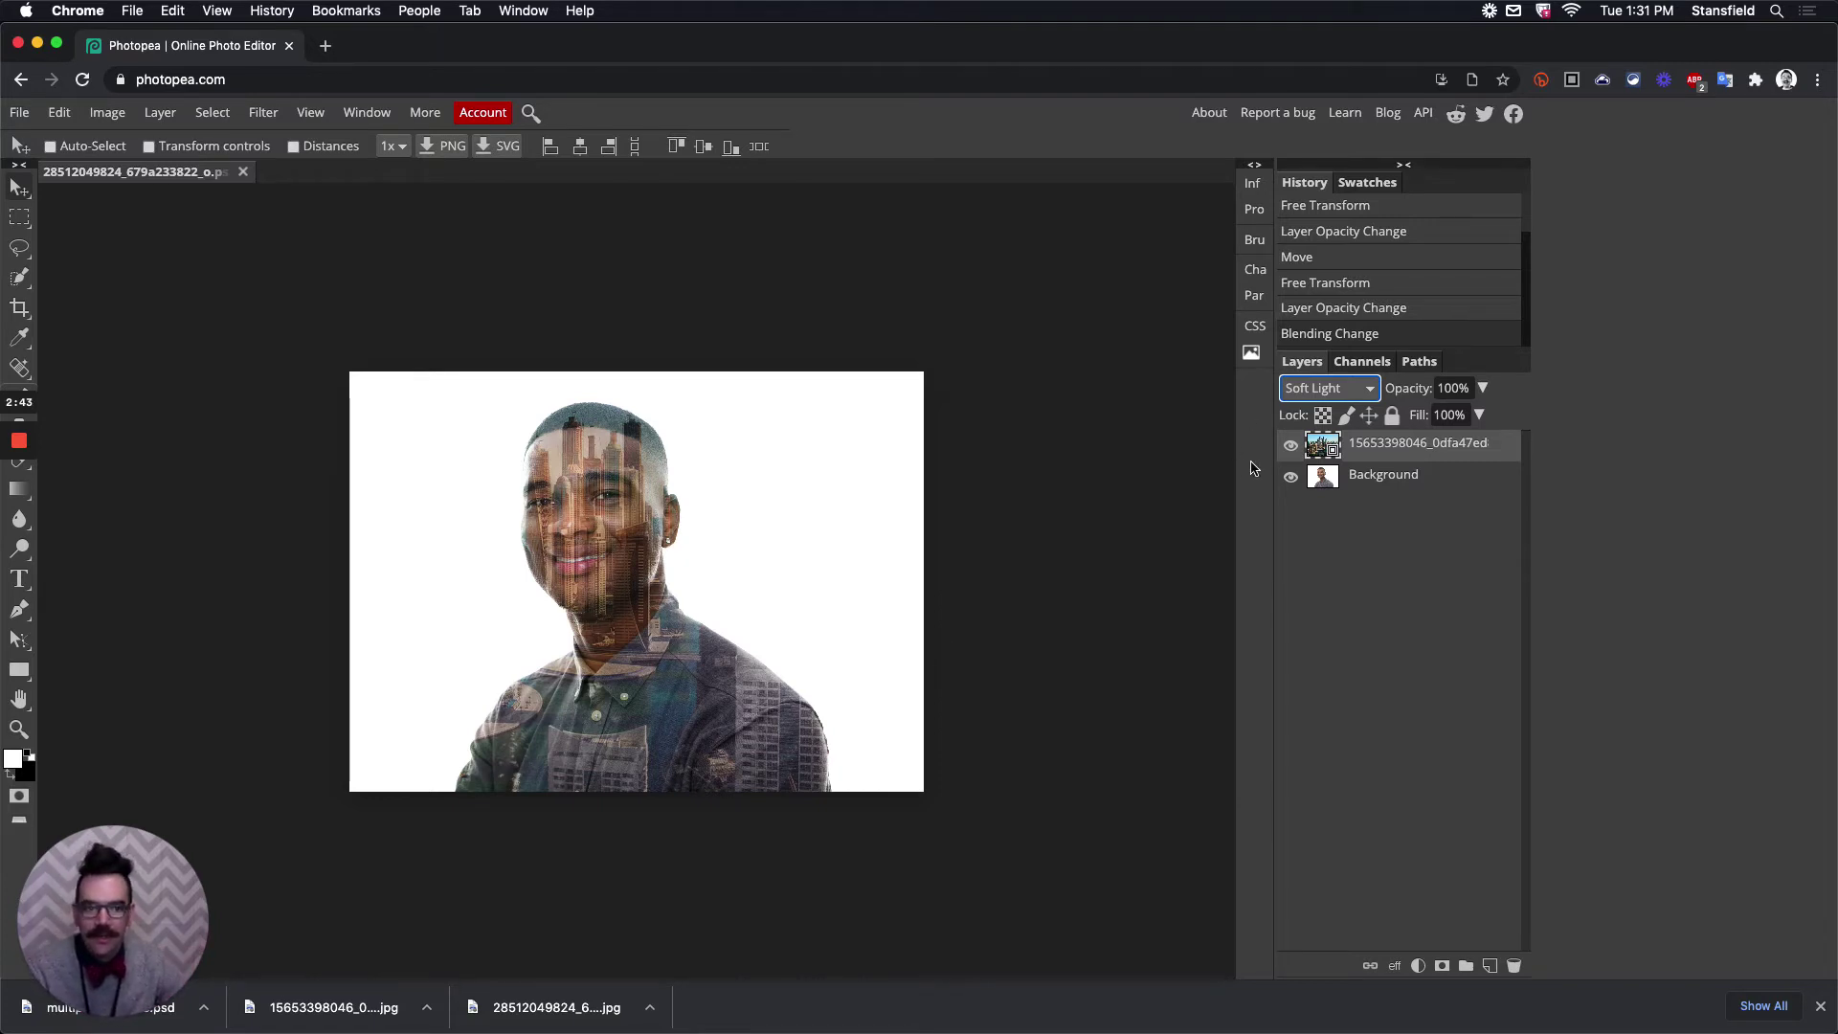
- Hide the skyline layer and reset its blend mode to Normal
left_click(1292, 447)
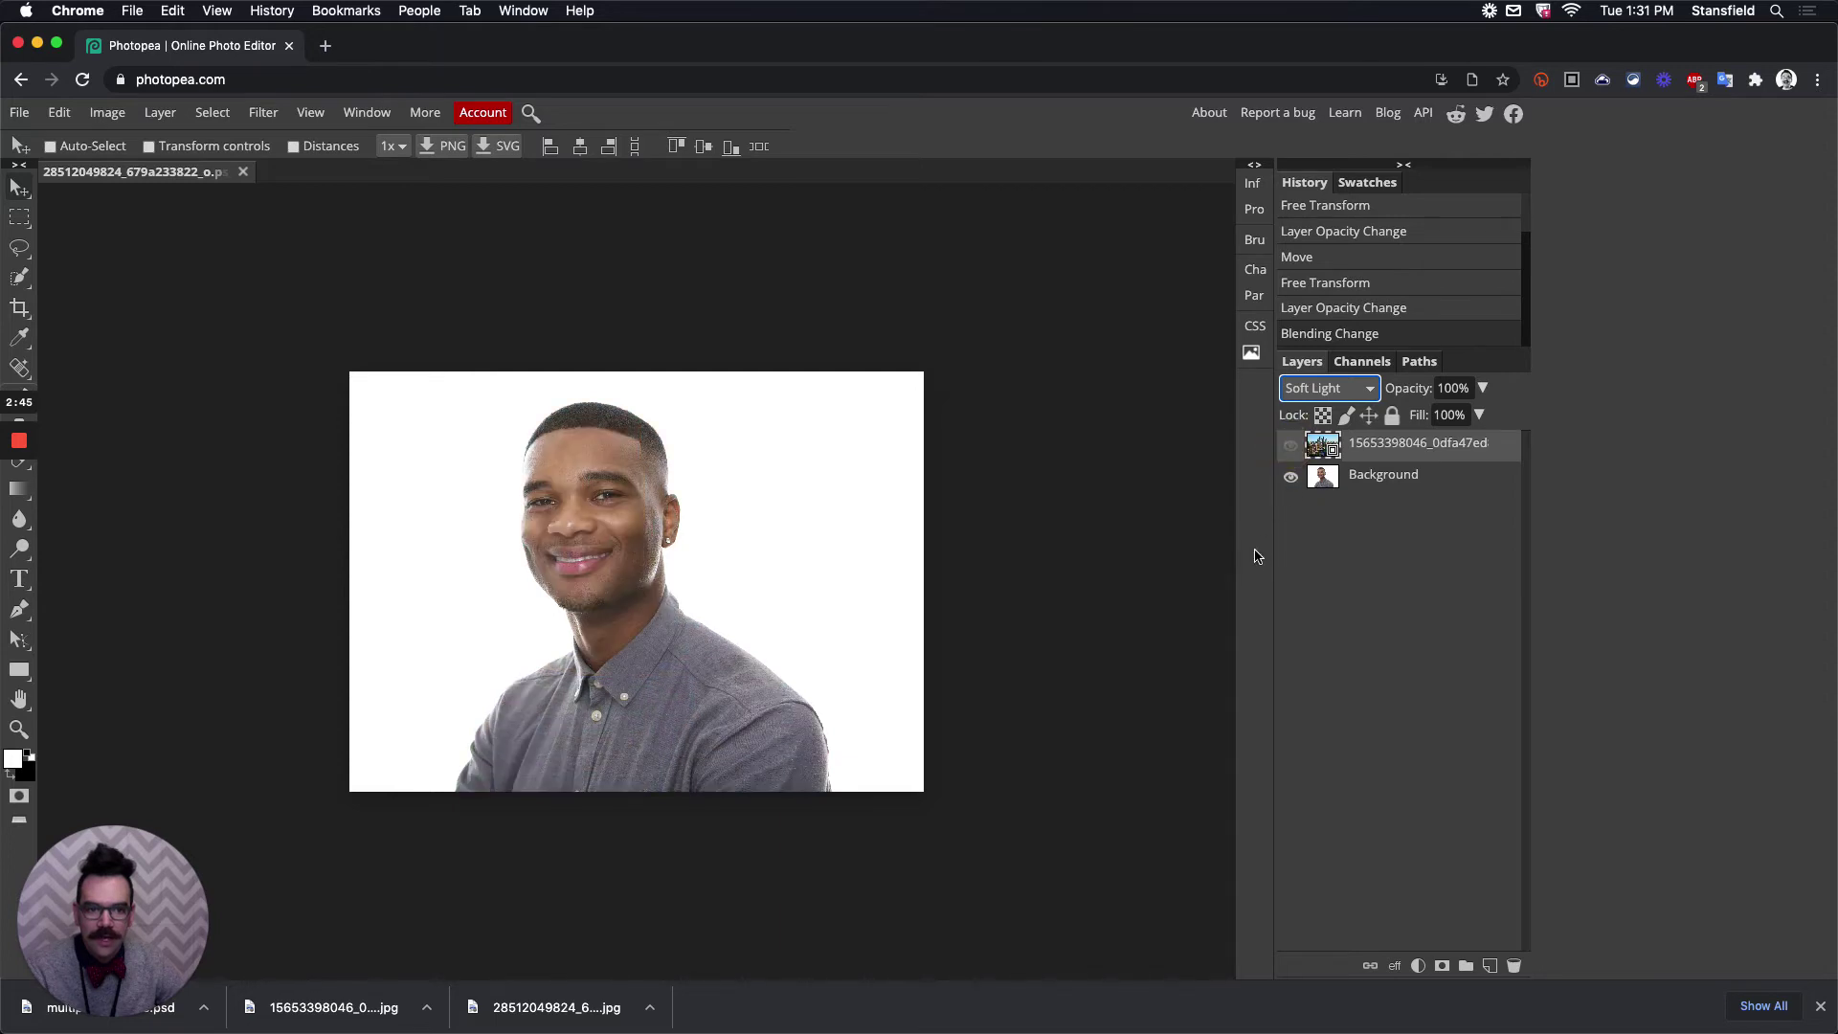
left_click(1329, 389)
left_click(1329, 115)
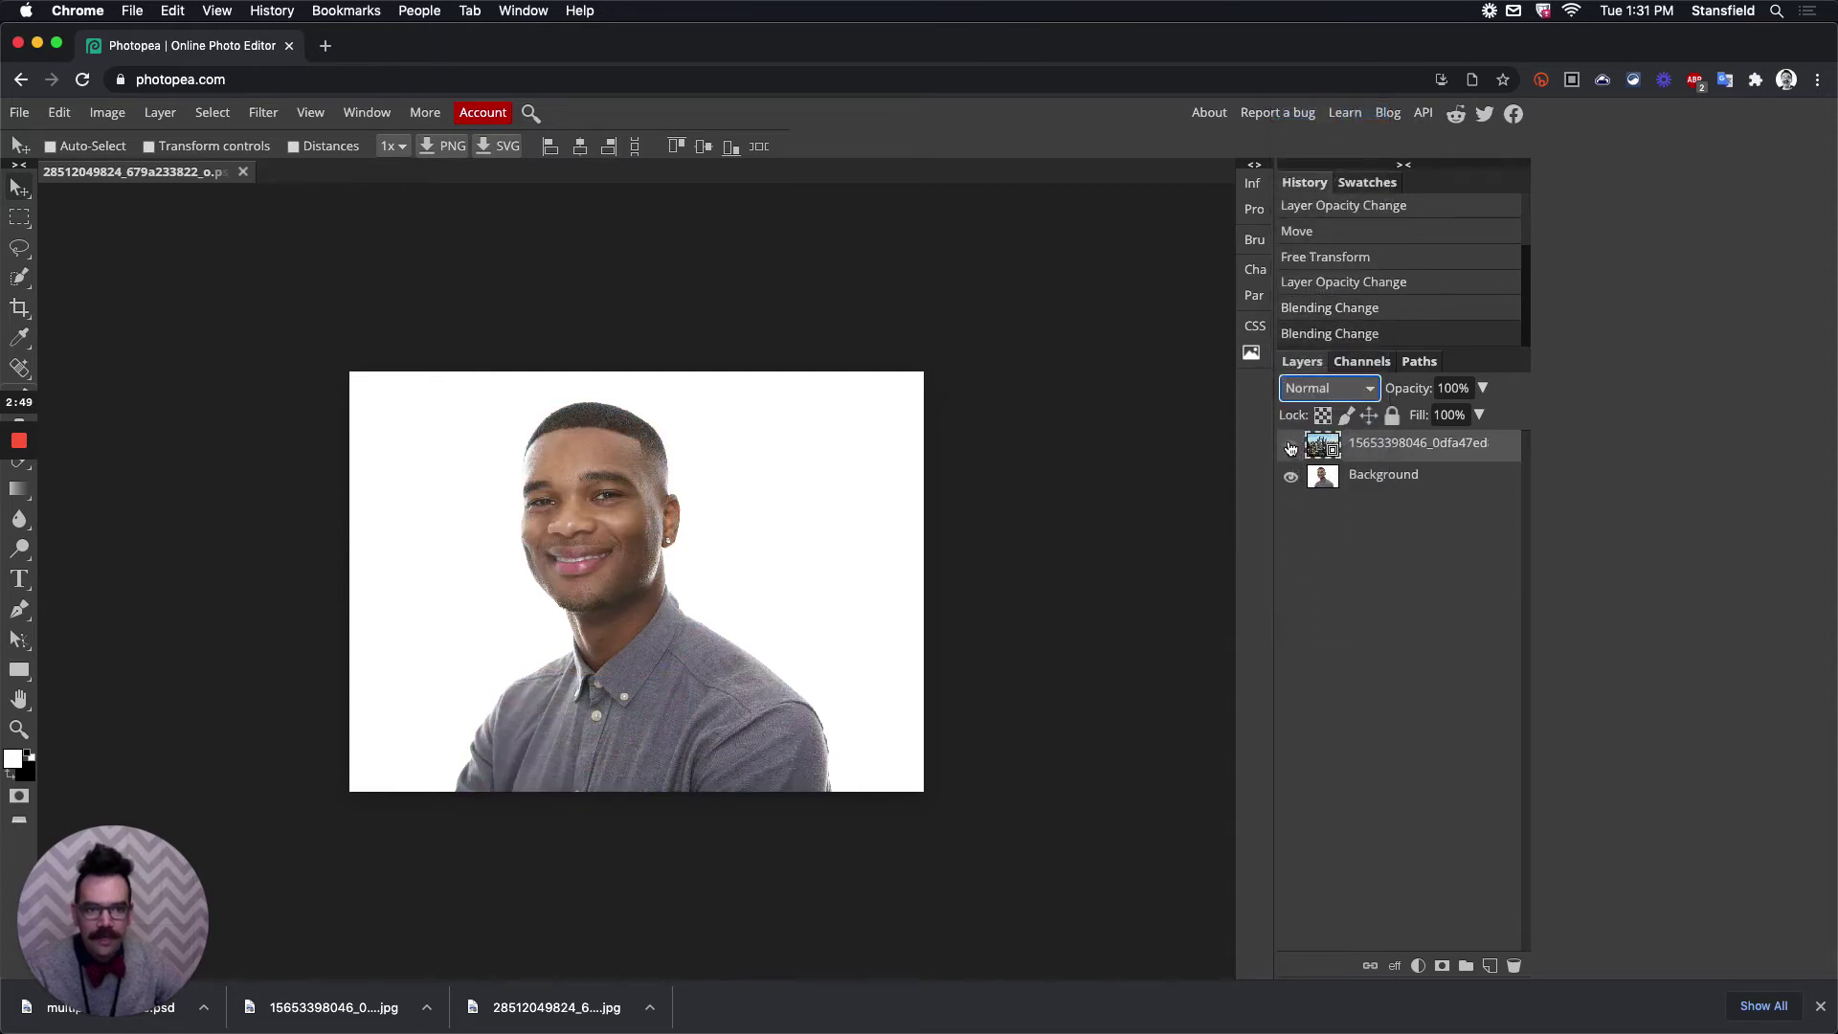
left_click(1291, 446)
left_click(1291, 446)
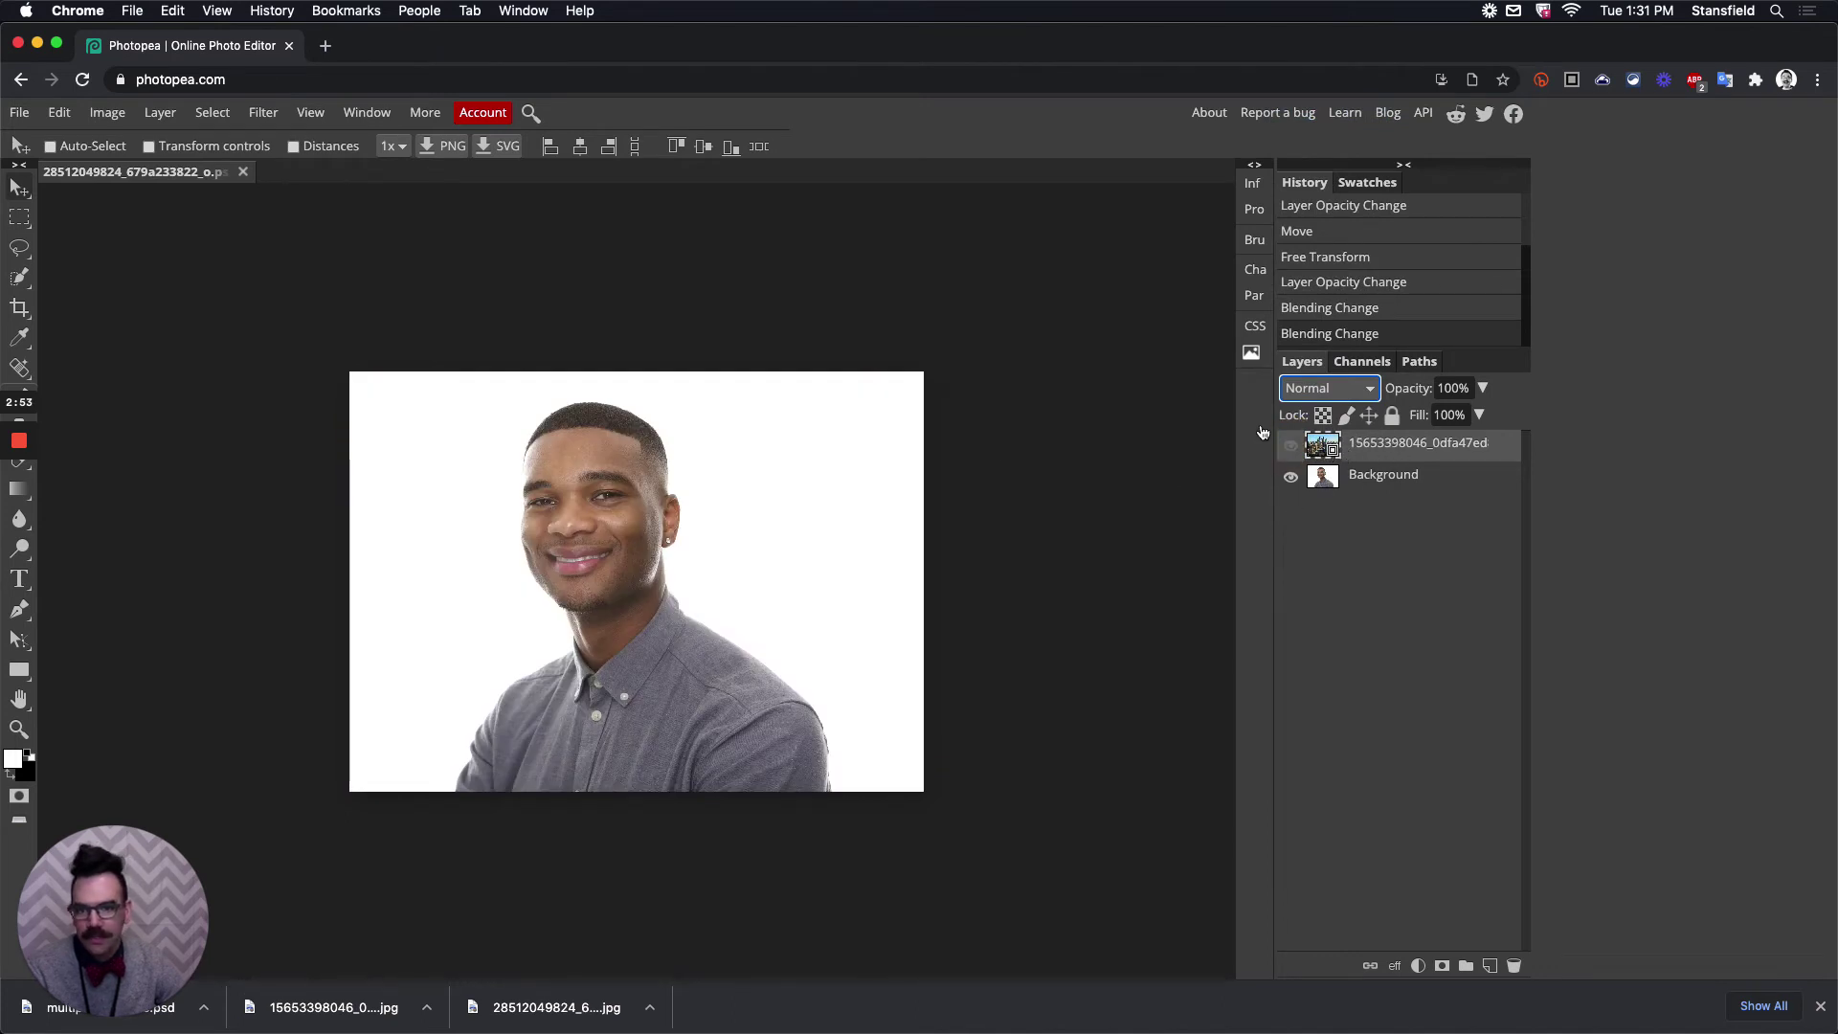
- Rename the Background layer to 'person' and the skyline layer to 'city'
left_click(1400, 478)
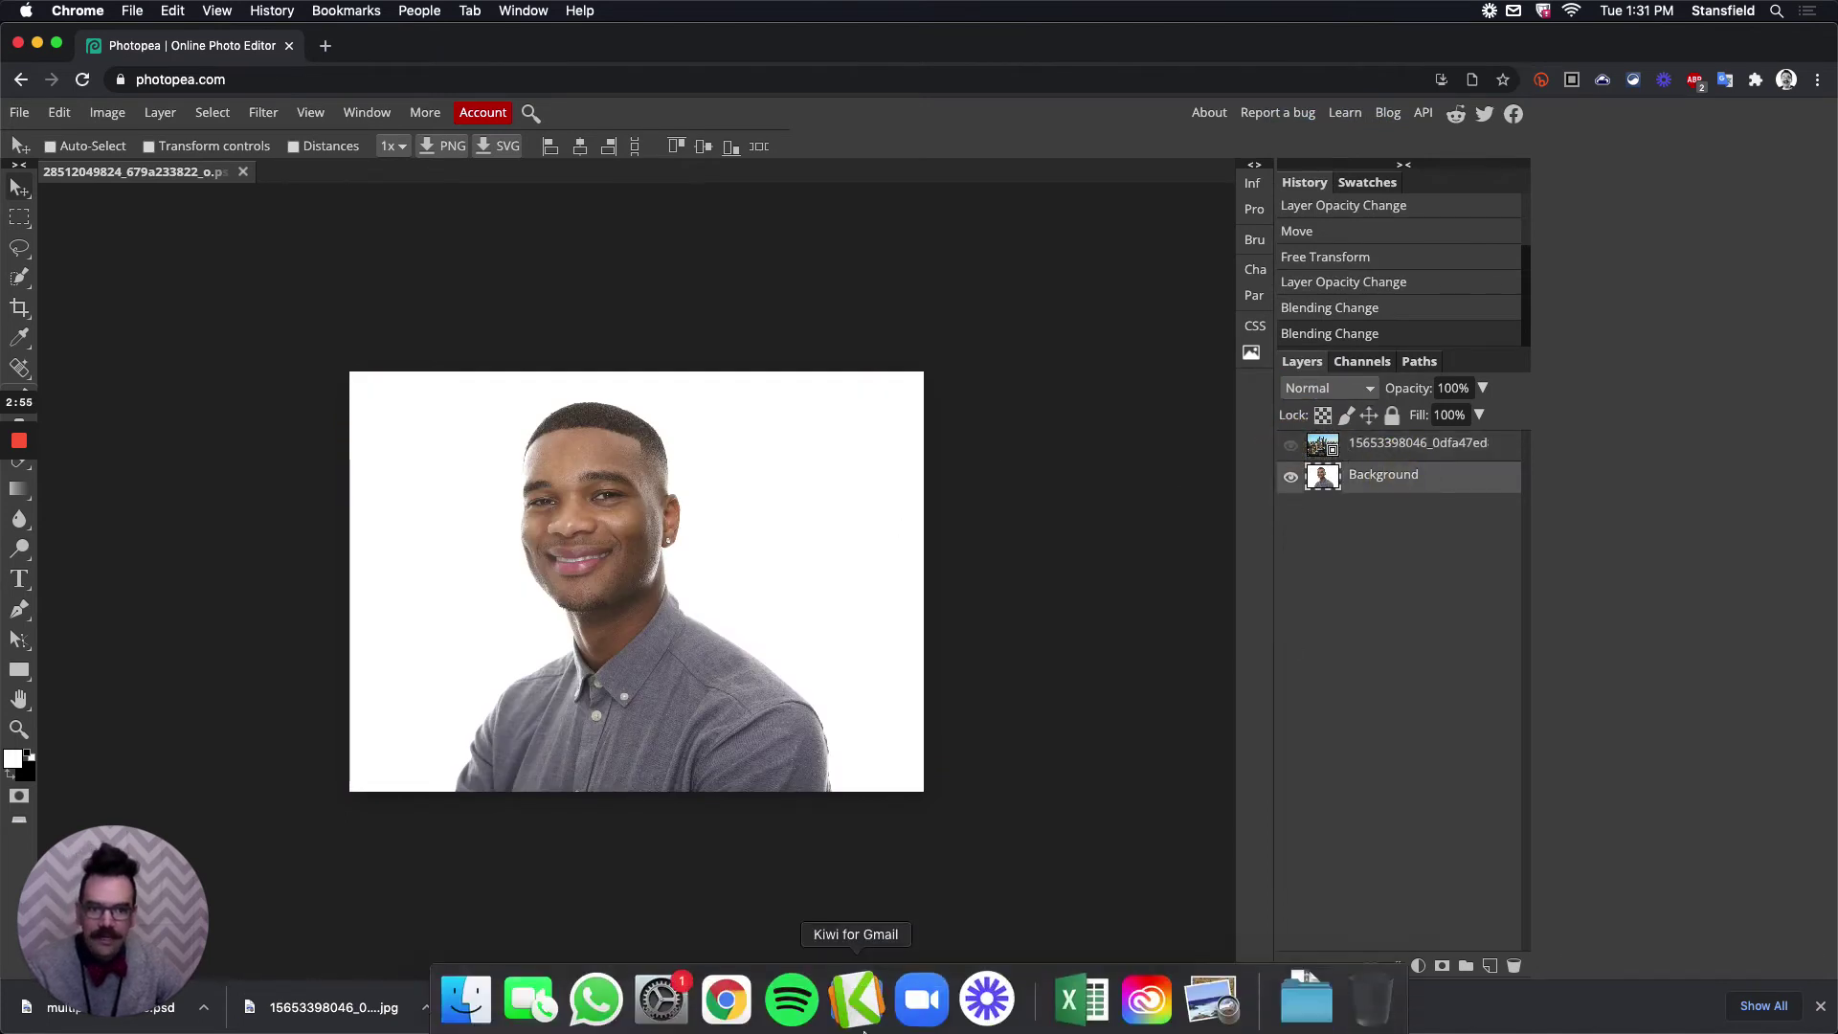
double_click(1412, 479)
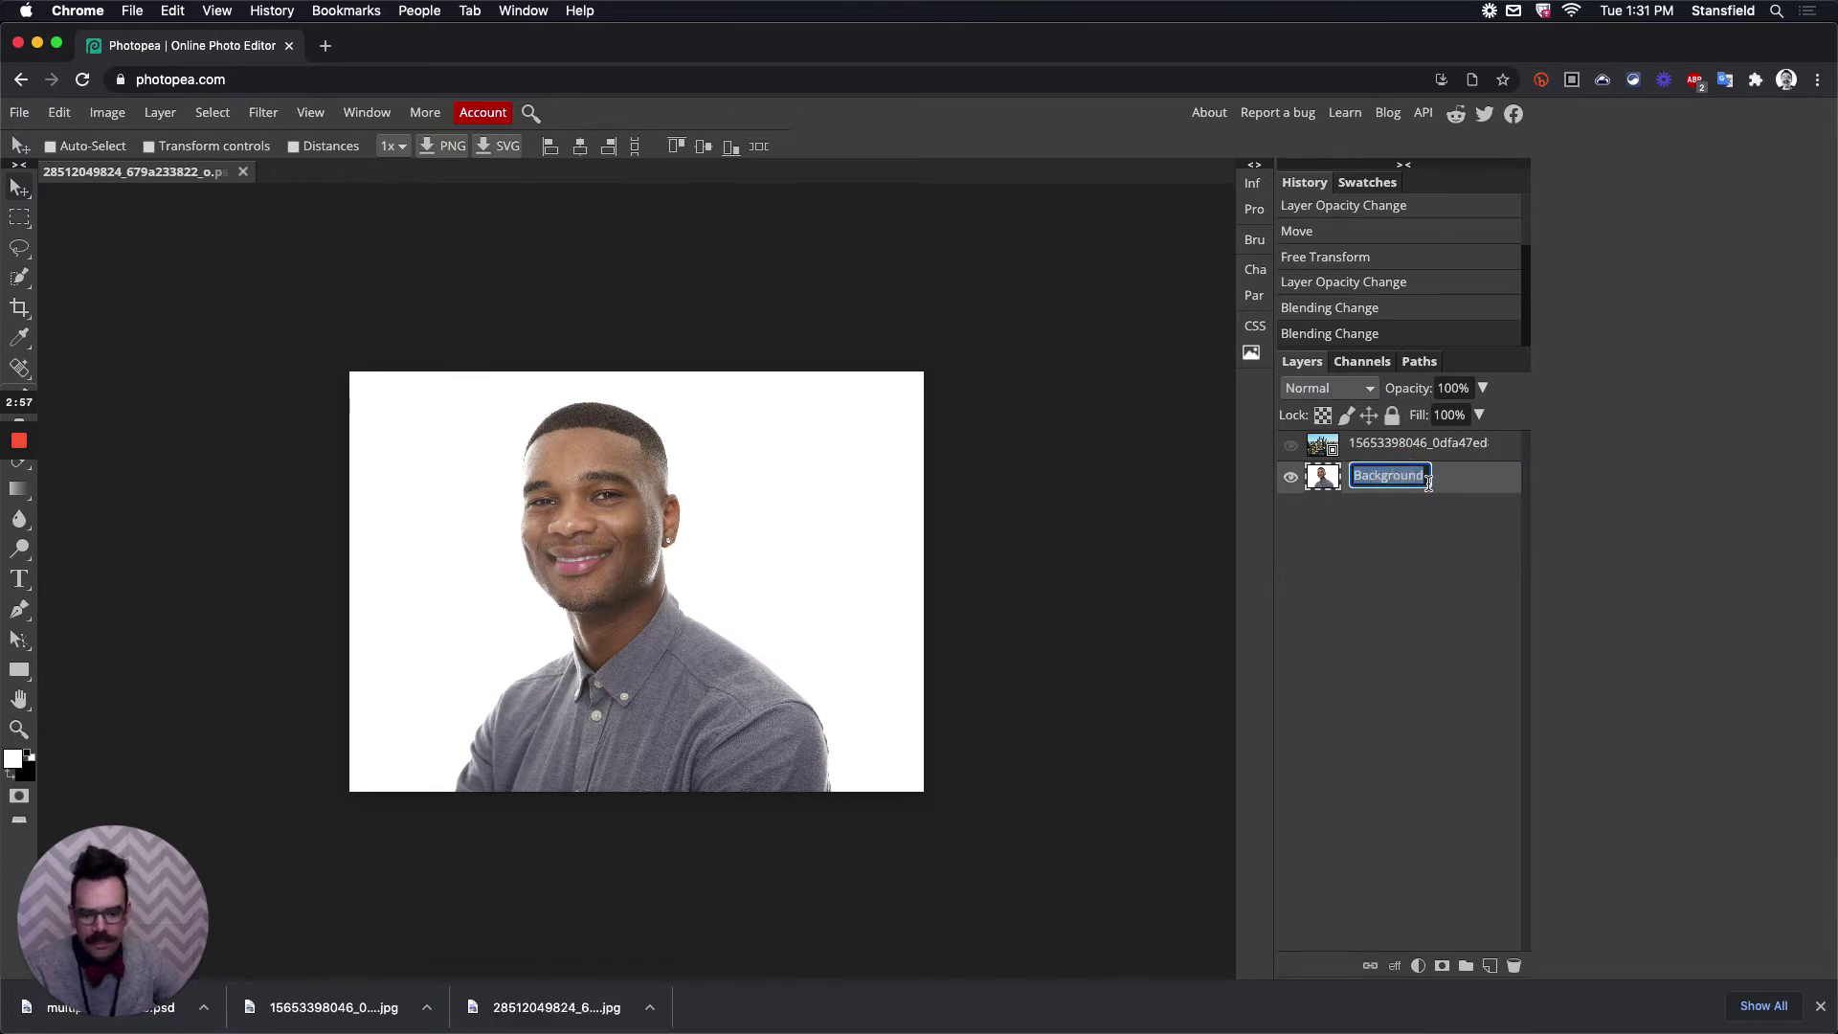
type("person")
key("Return")
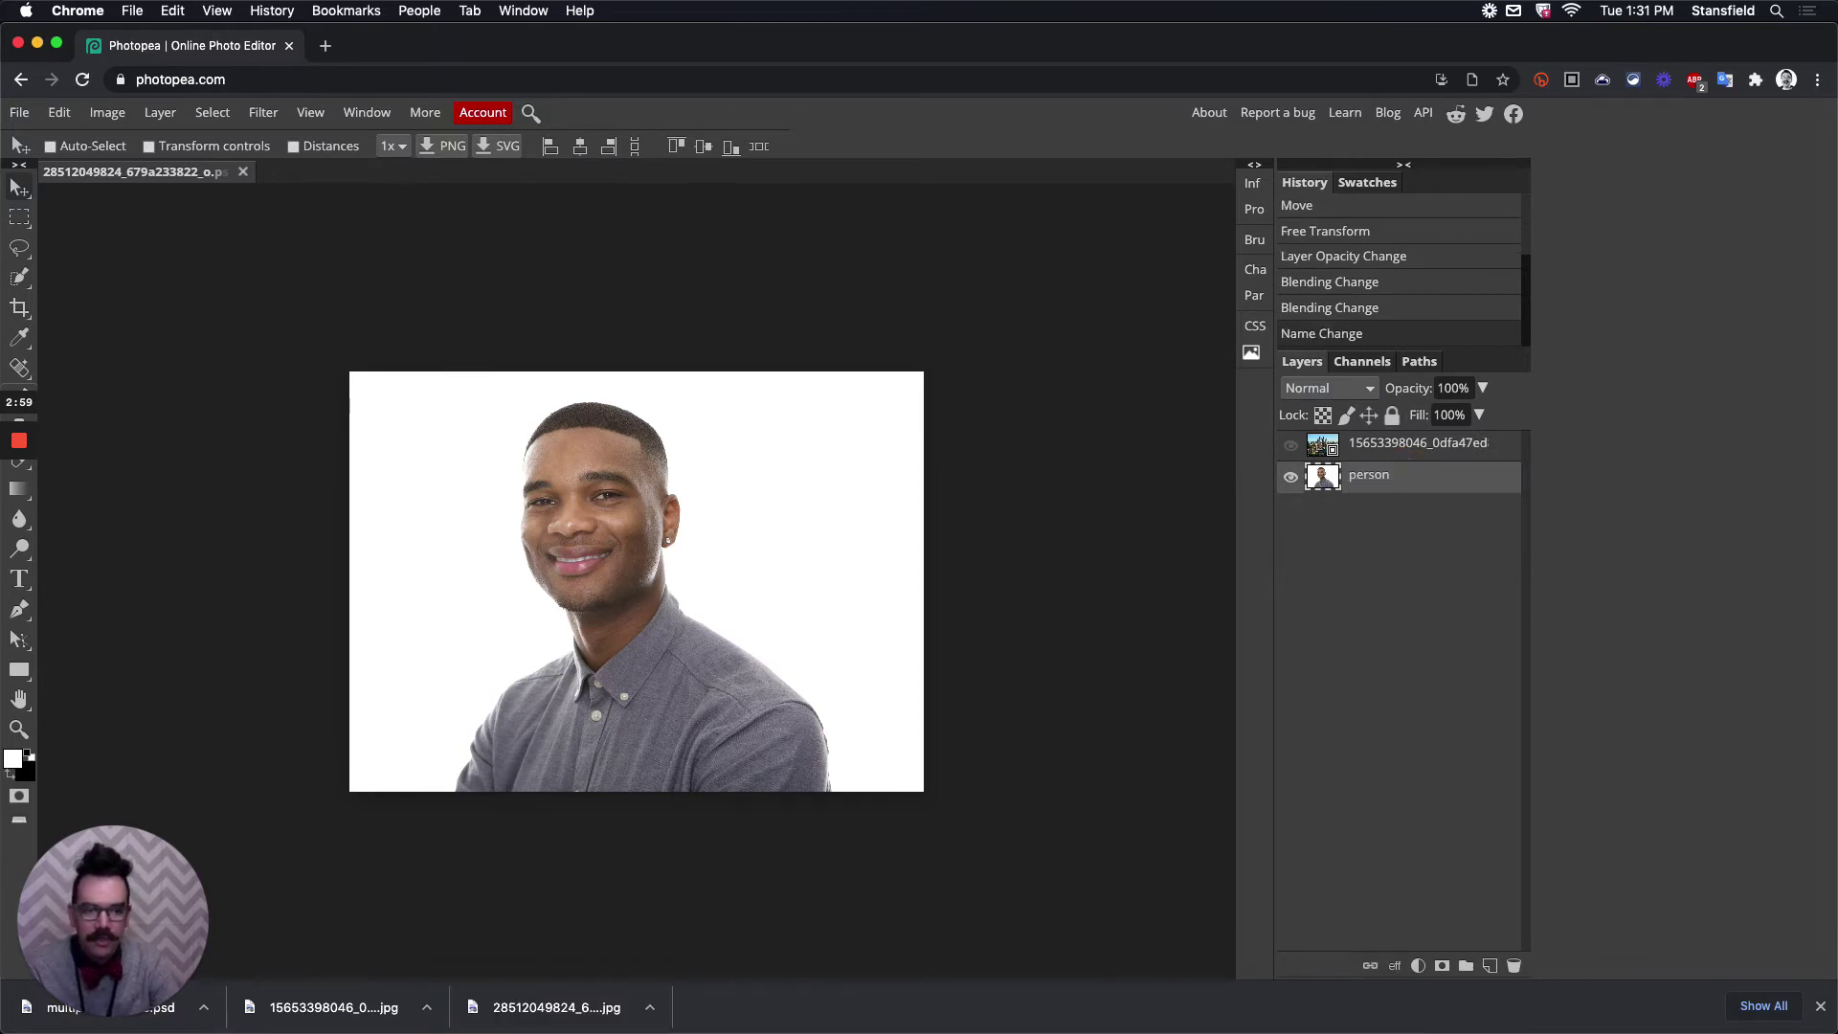
double_click(1420, 445)
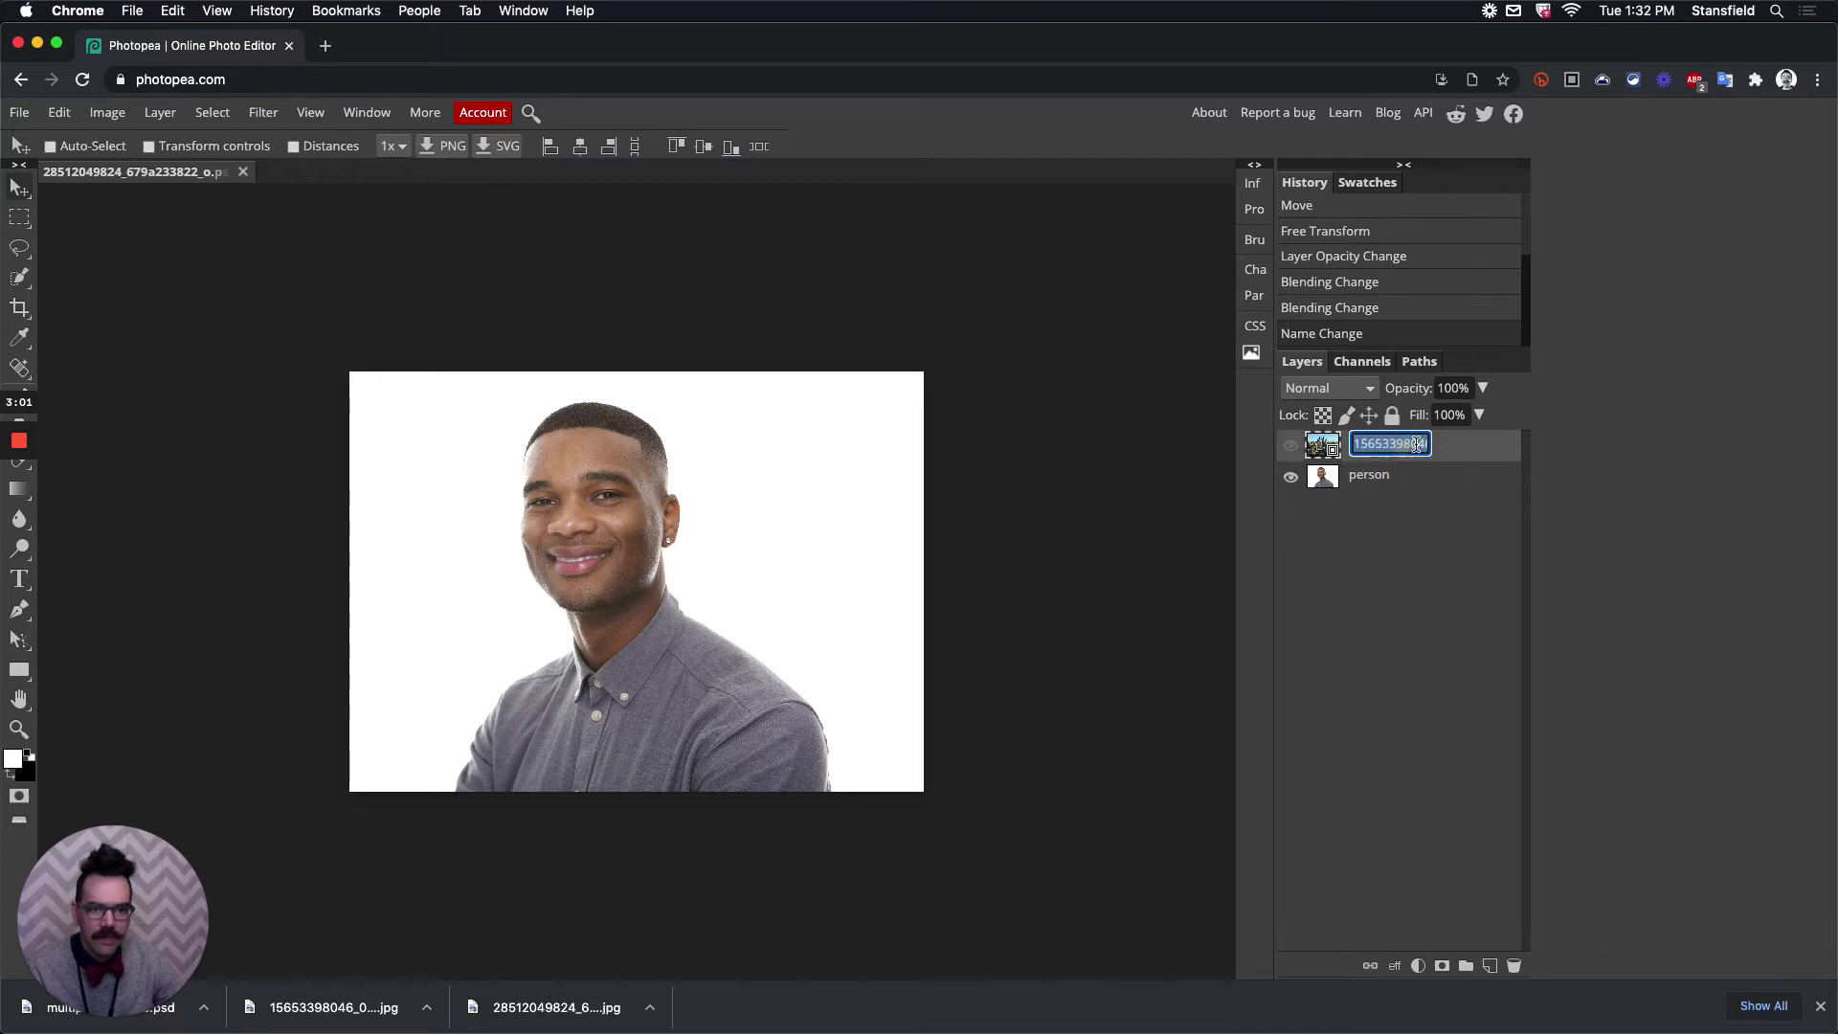
type("city")
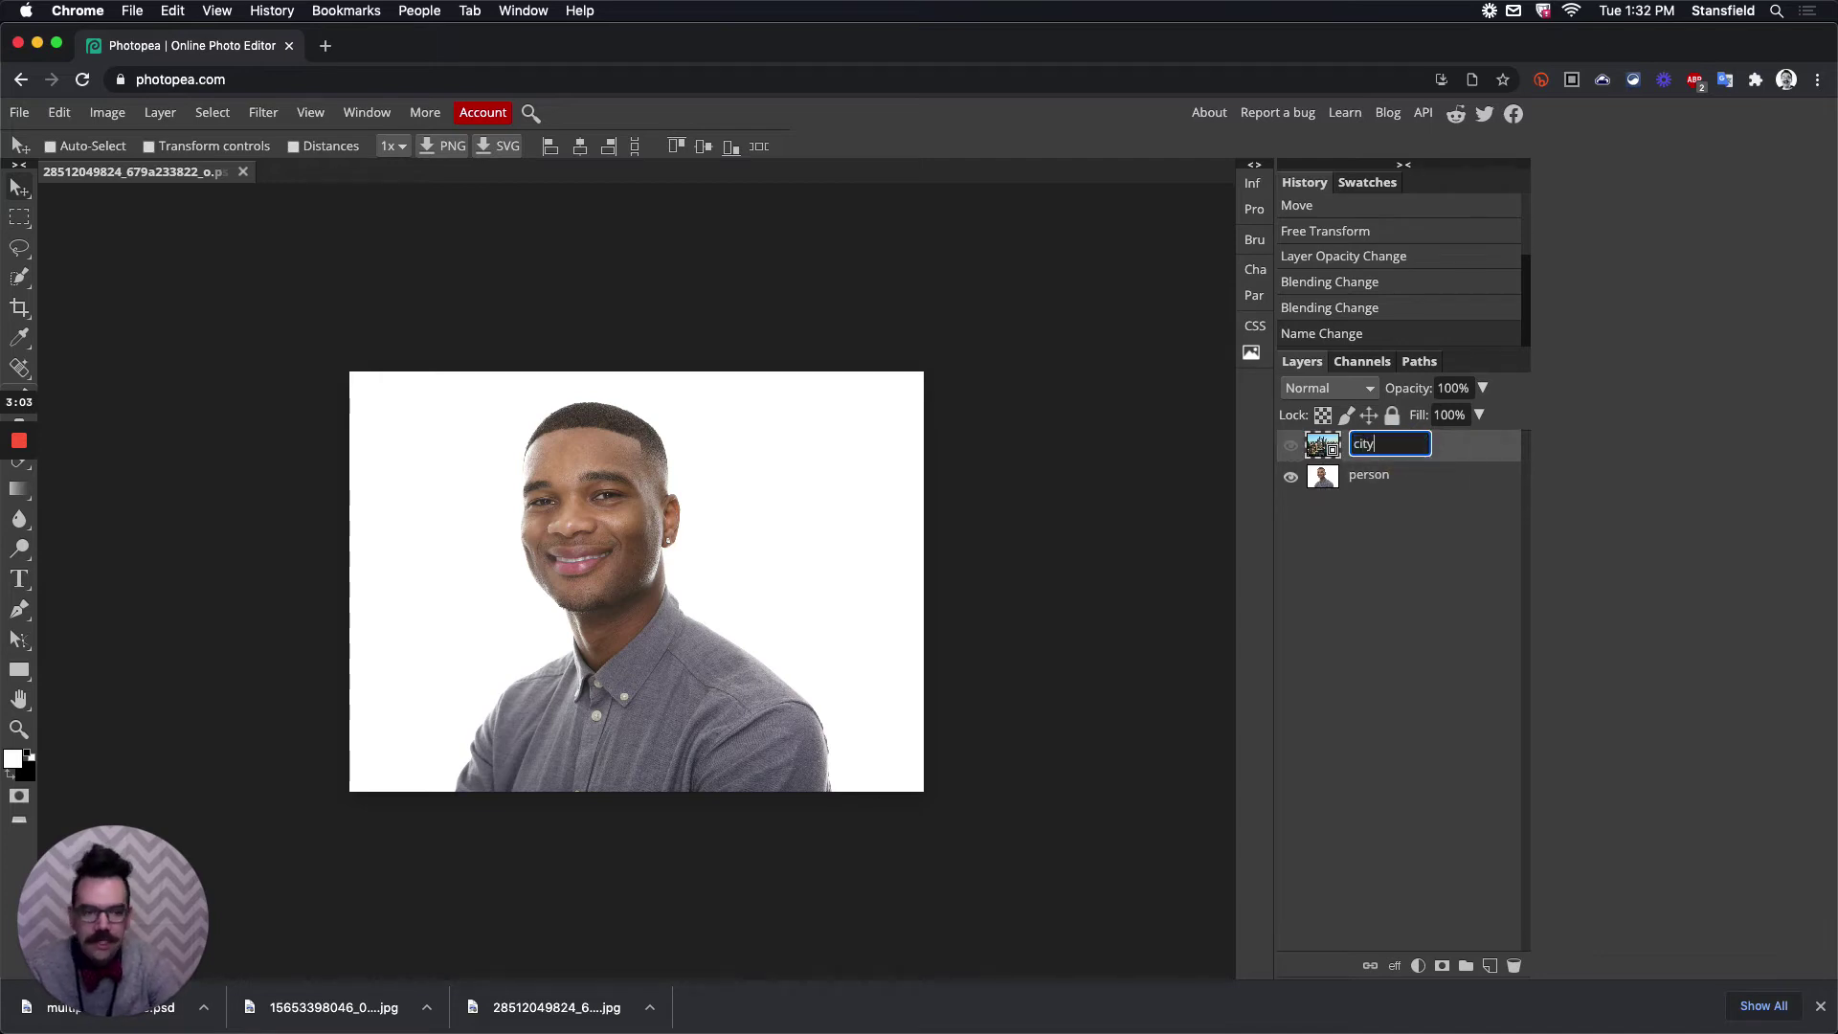
key("Return")
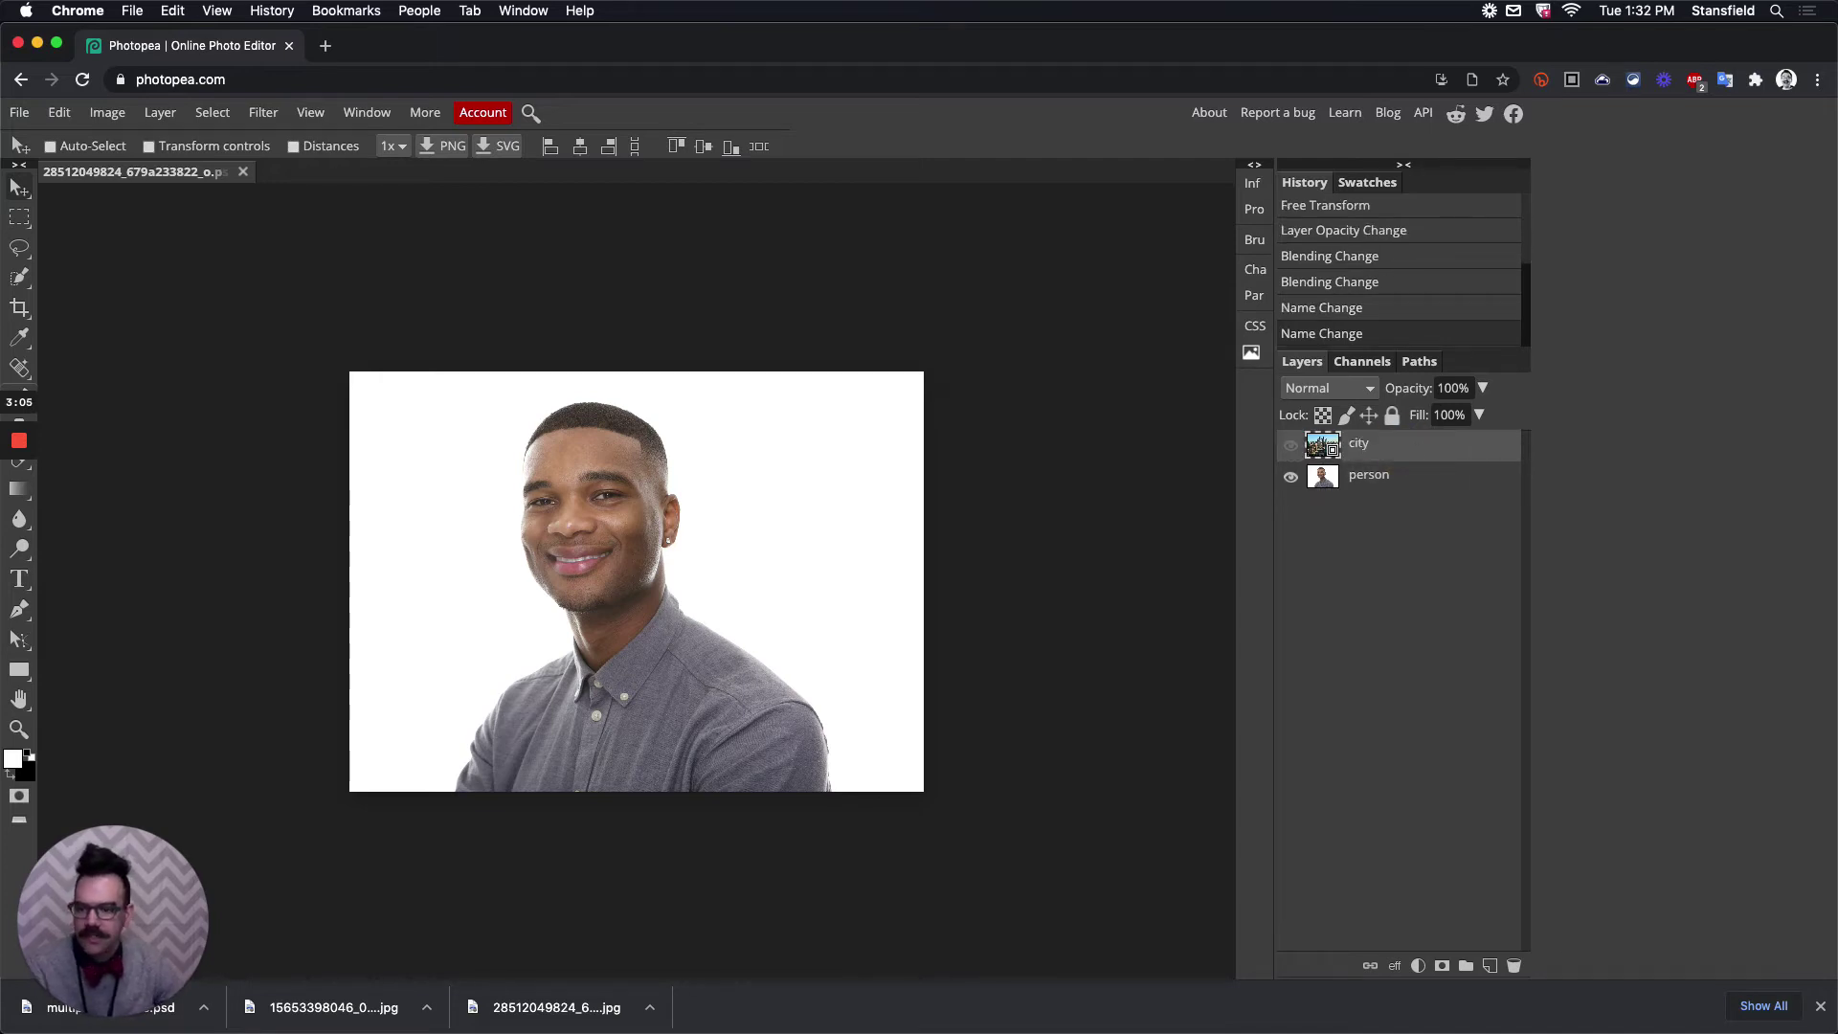
- On the person layer, use Object Selection to select the man's shirt, face and upper body
left_click(1383, 479)
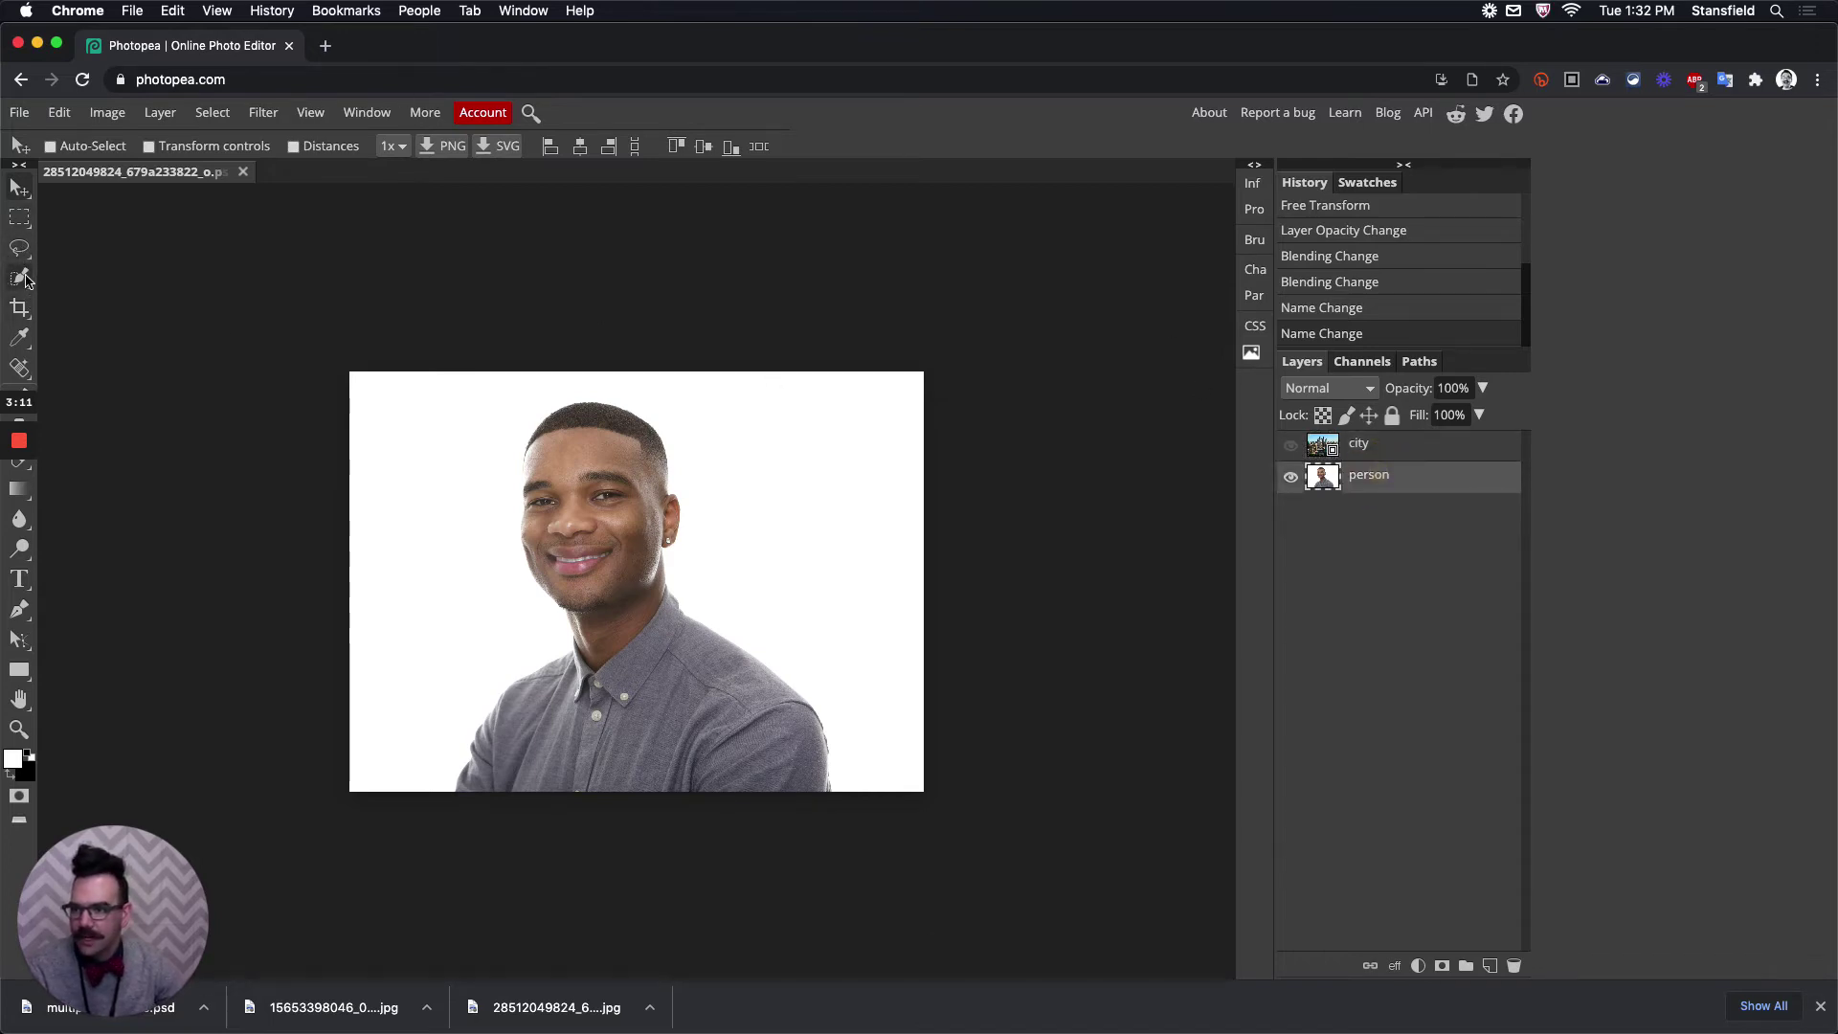
left_click_drag(25, 281, 165, 347)
left_click(163, 341)
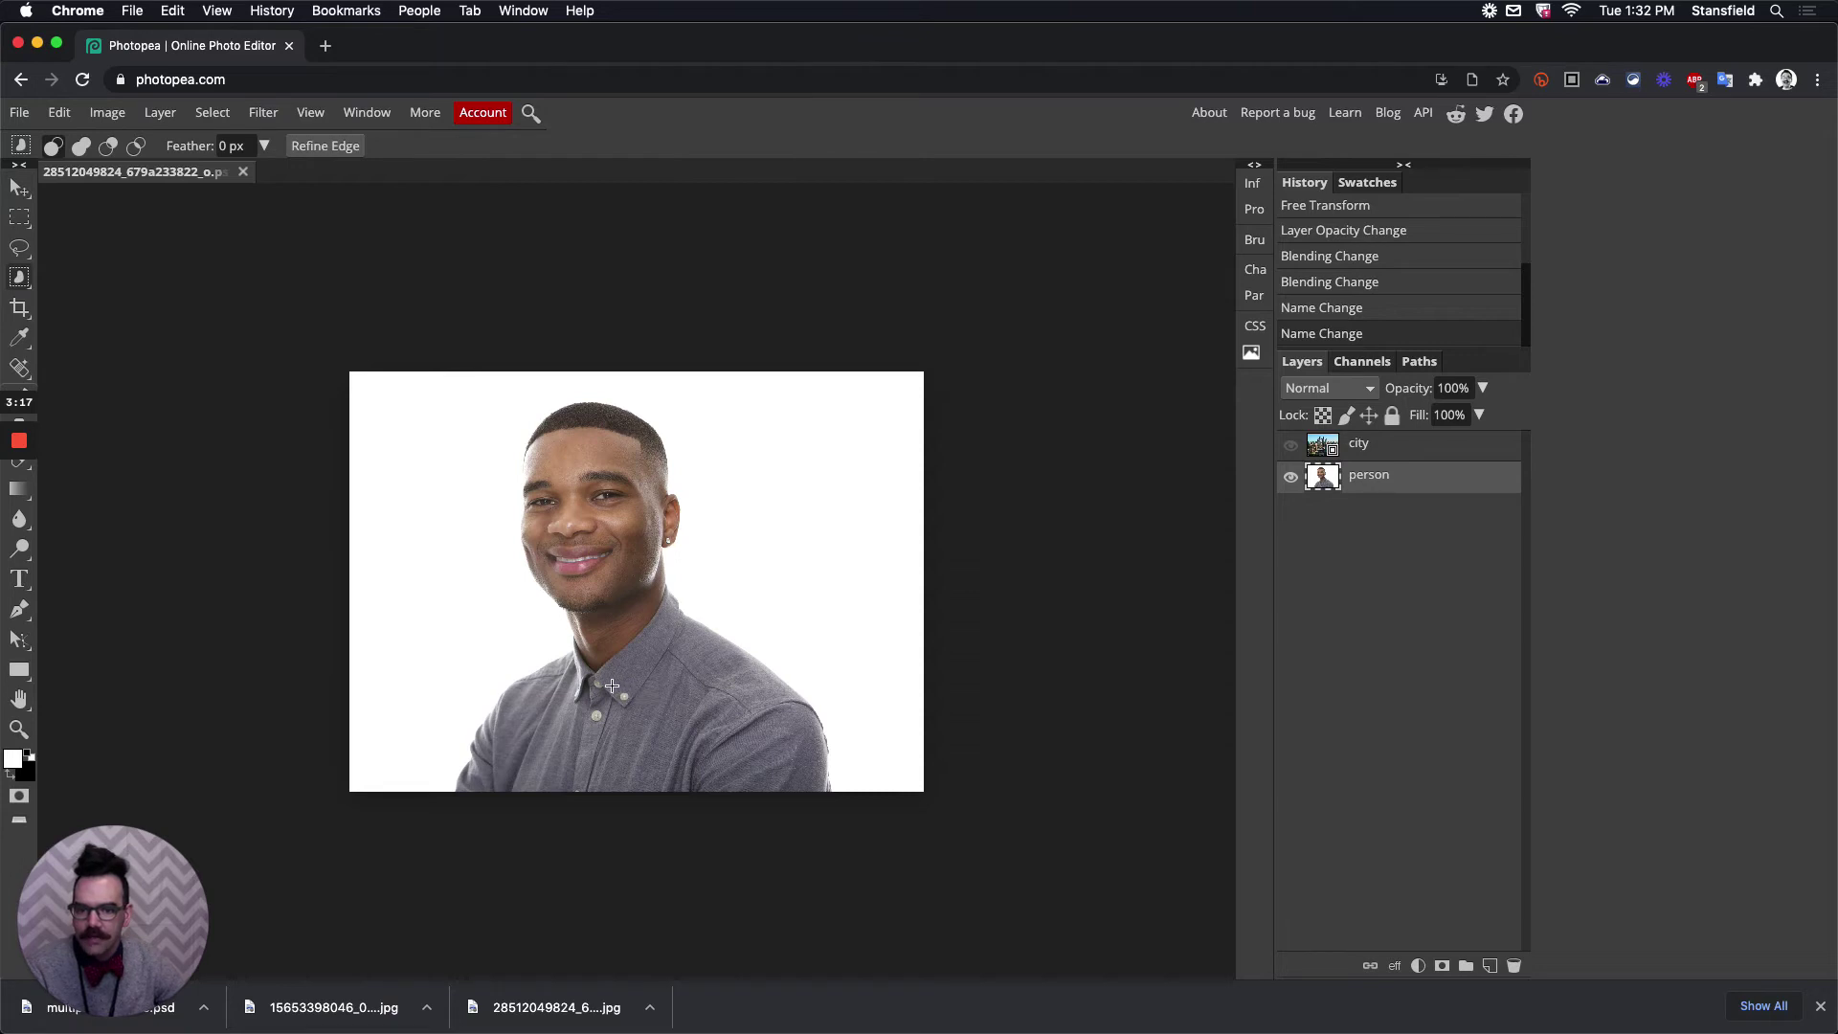
left_click(613, 682)
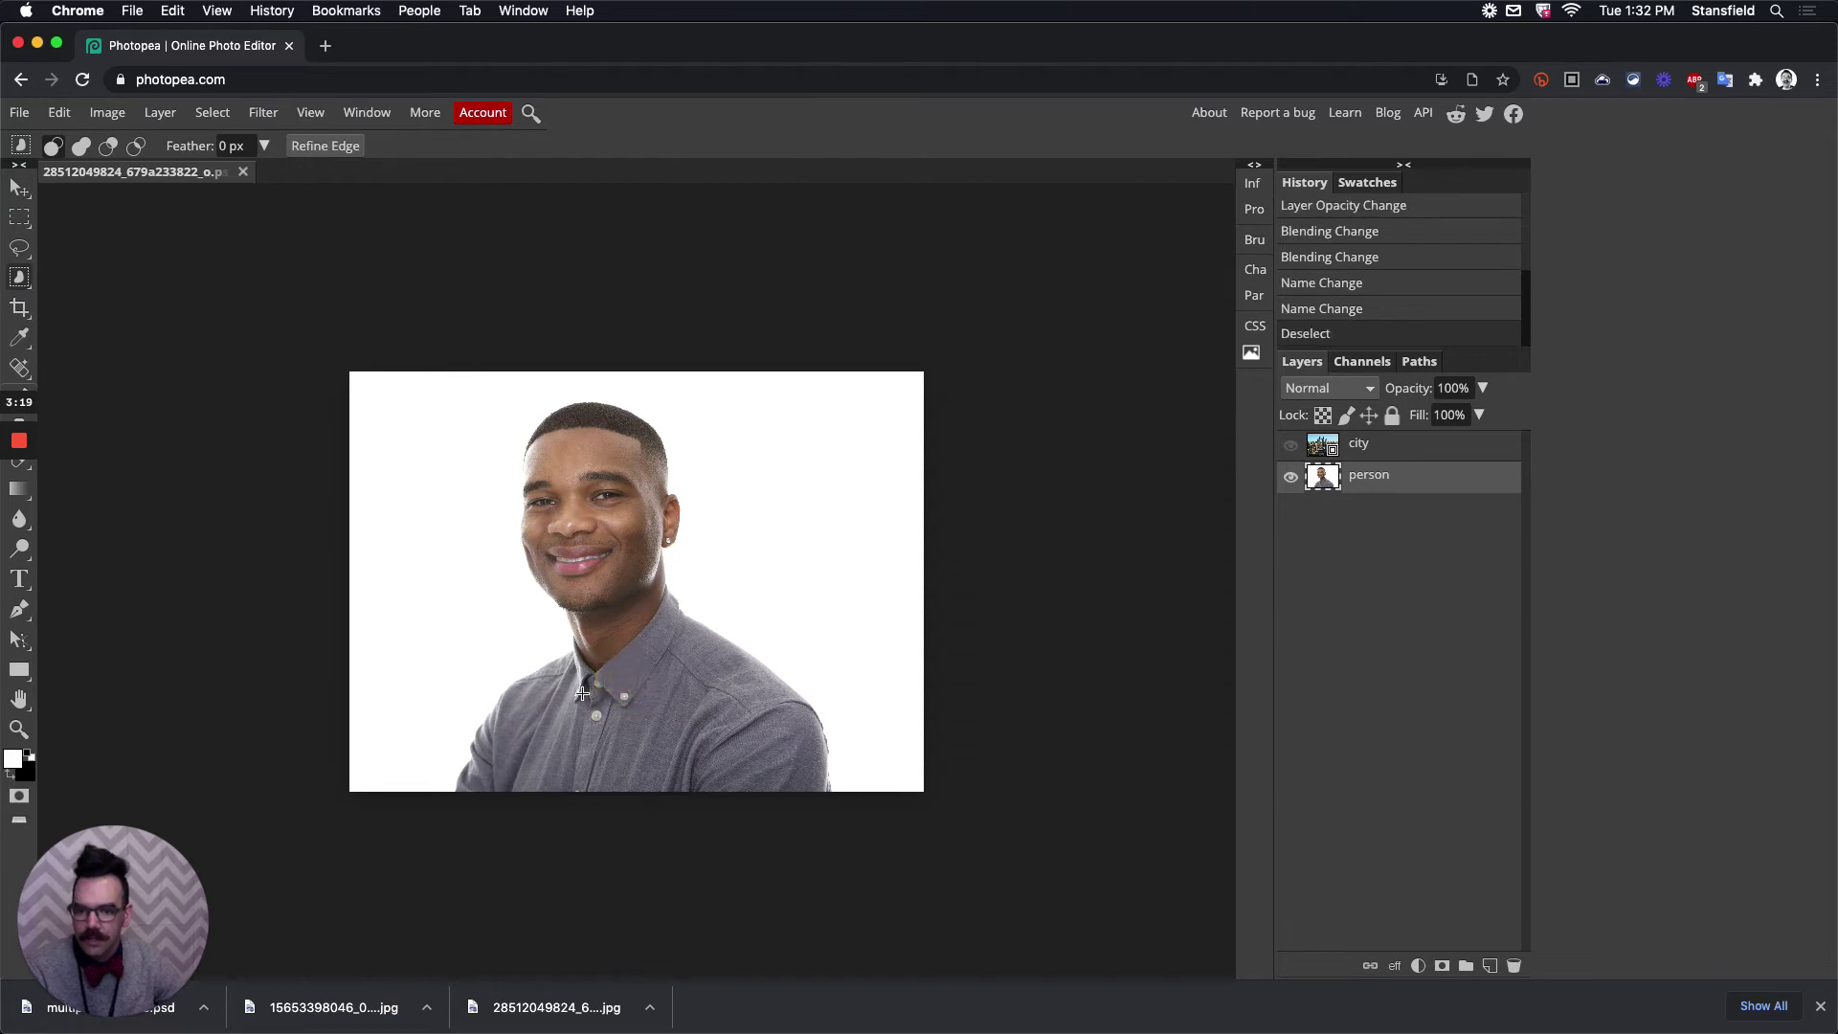
left_click_drag(599, 663, 709, 763)
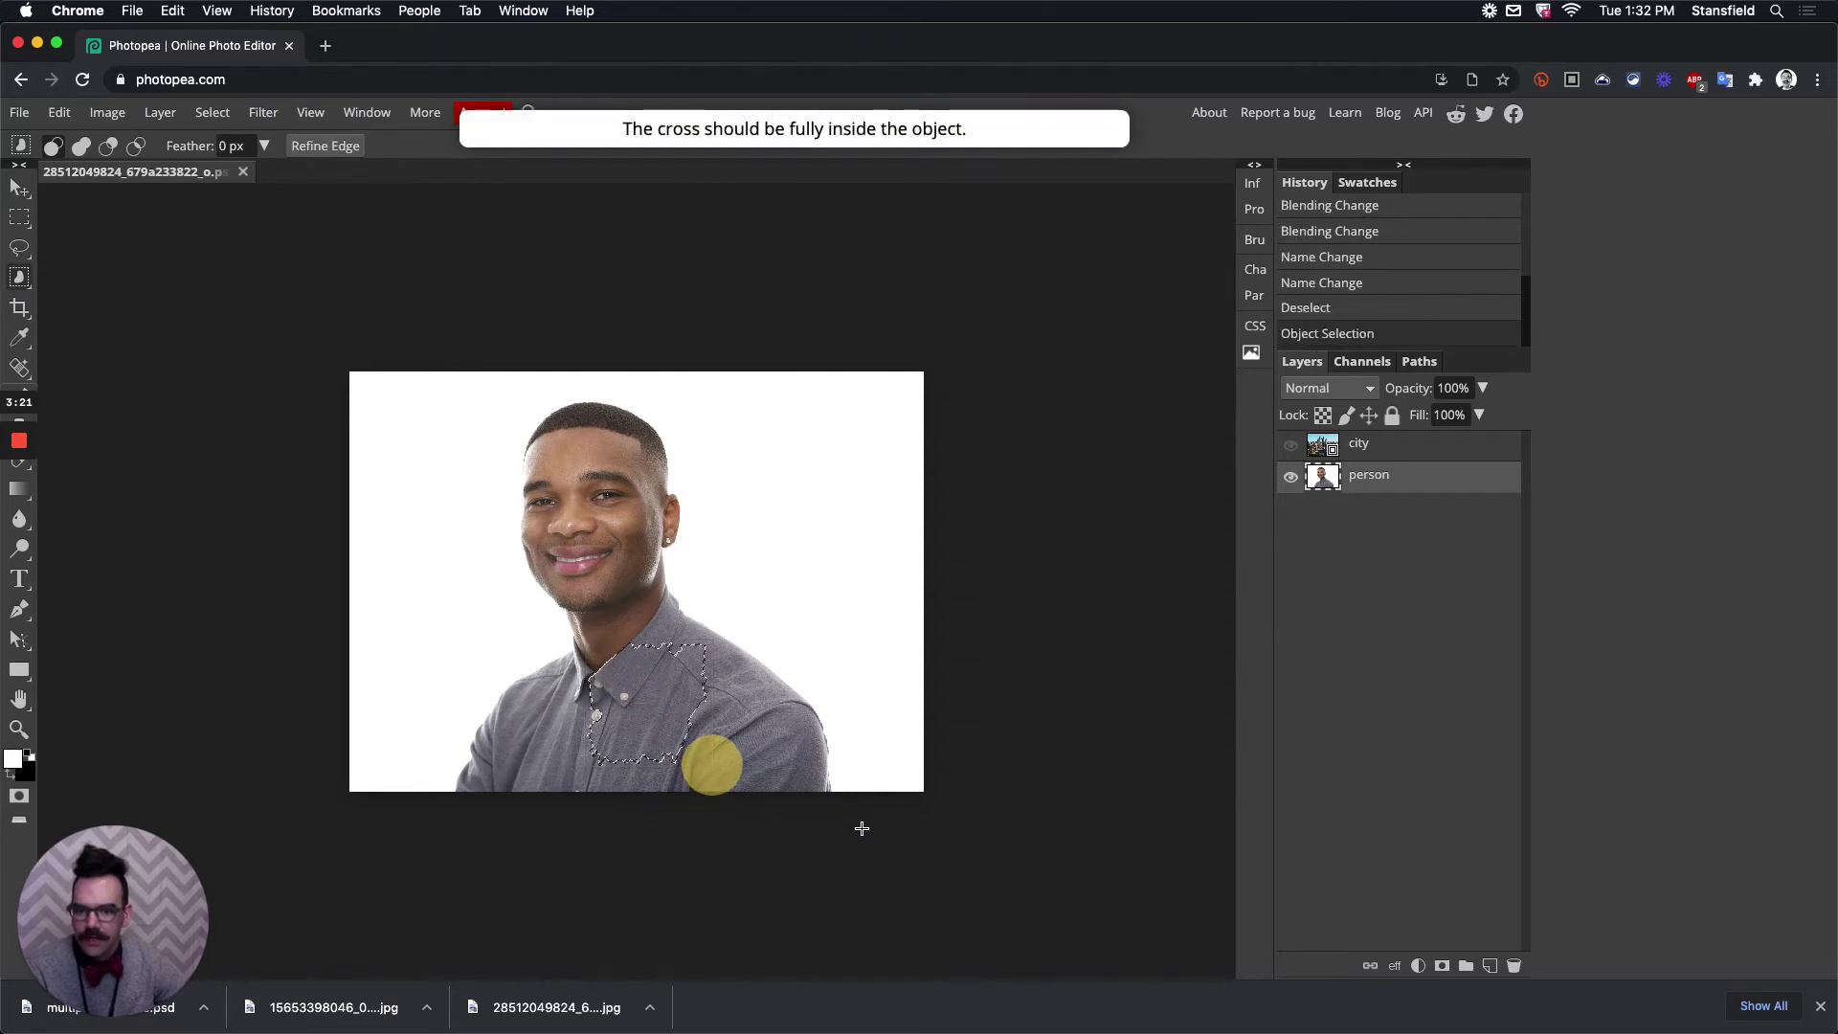
left_click_drag(568, 506, 659, 656)
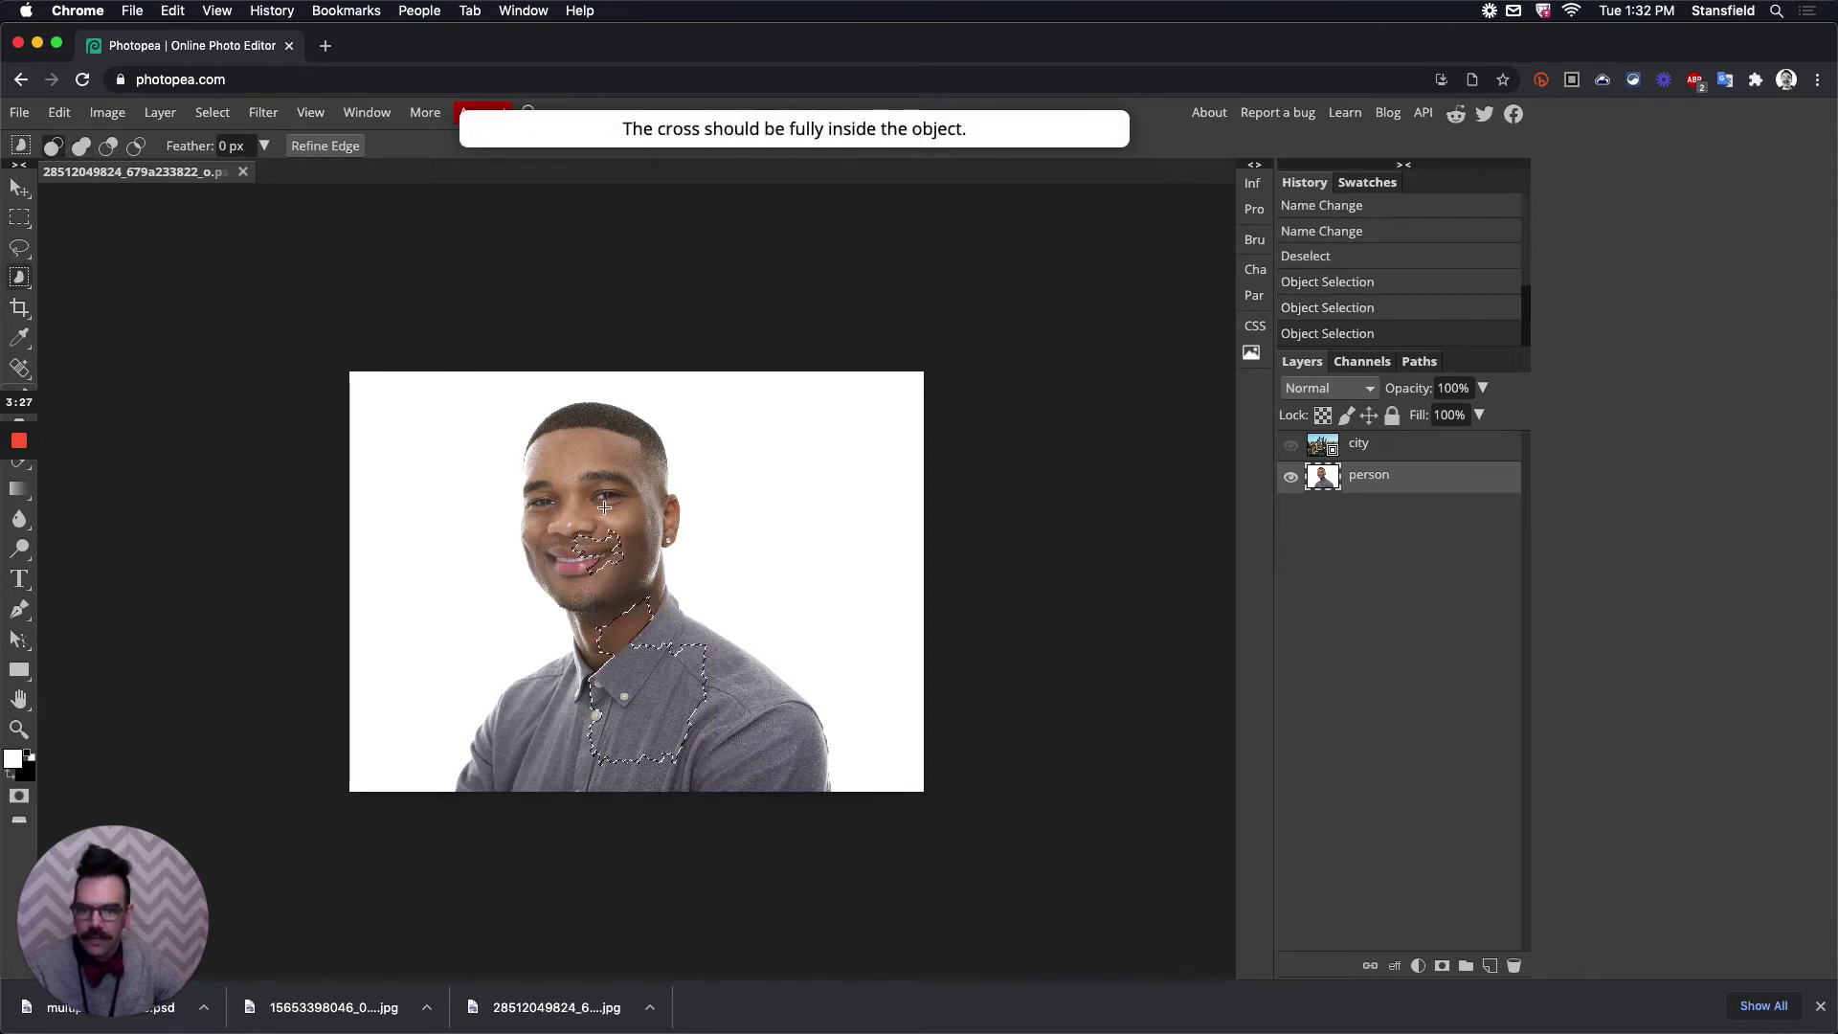
left_click_drag(408, 389, 840, 787)
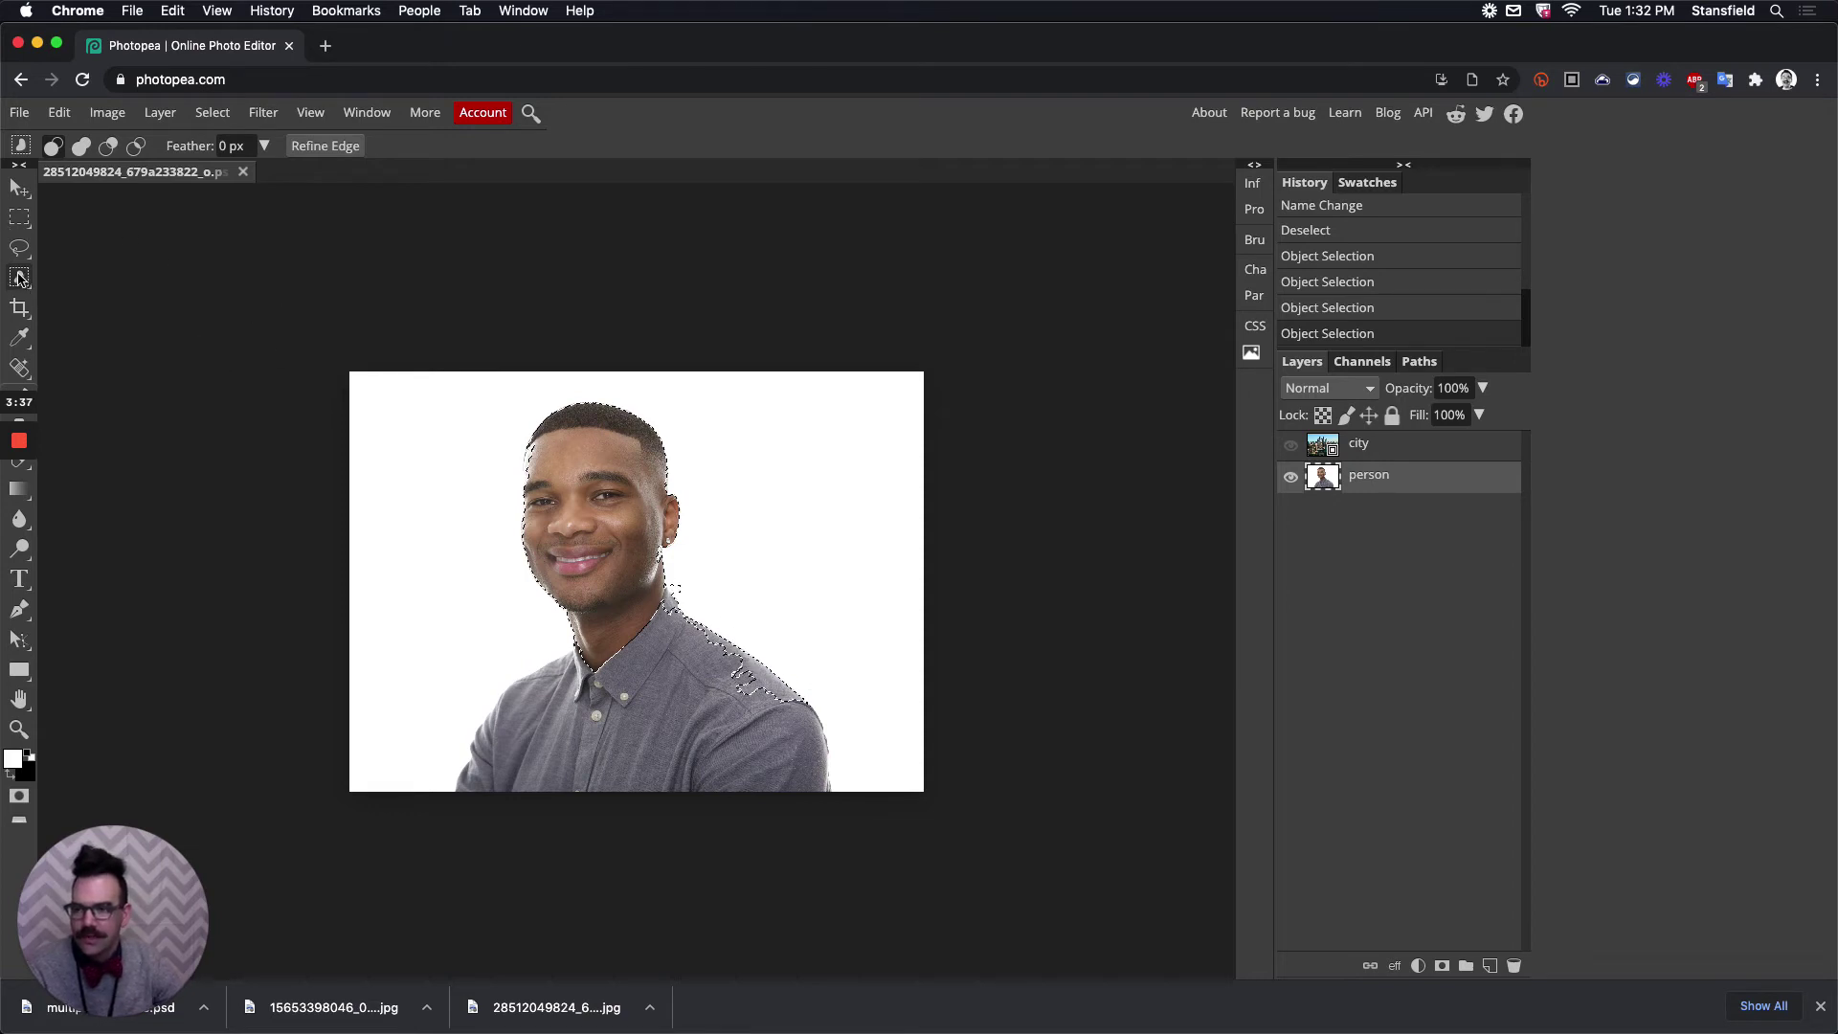
- Discard the rough selection and select the whole man with the Quick Selection tool
left_click(228, 110)
left_click(238, 168)
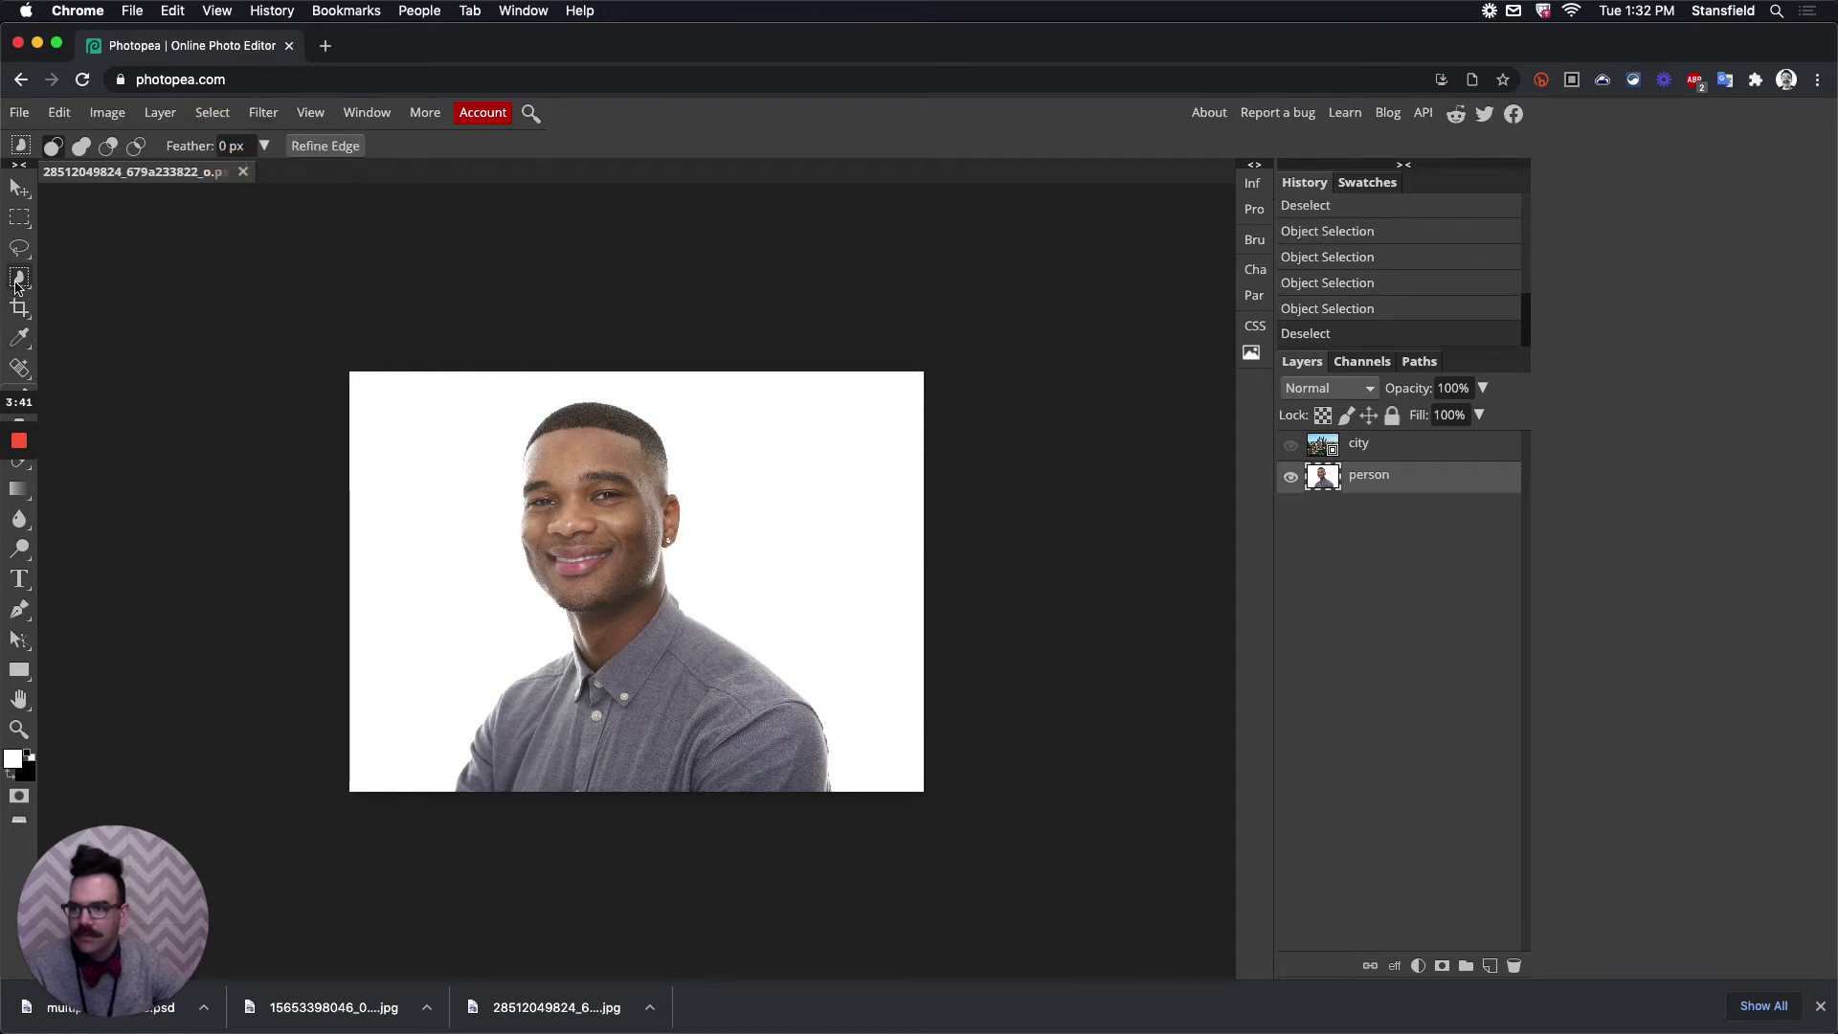
mouse_move(20, 278)
left_mouse_down()
mouse_move(134, 287)
mouse_move(157, 309)
mouse_move(93, 311)
left_mouse_up()
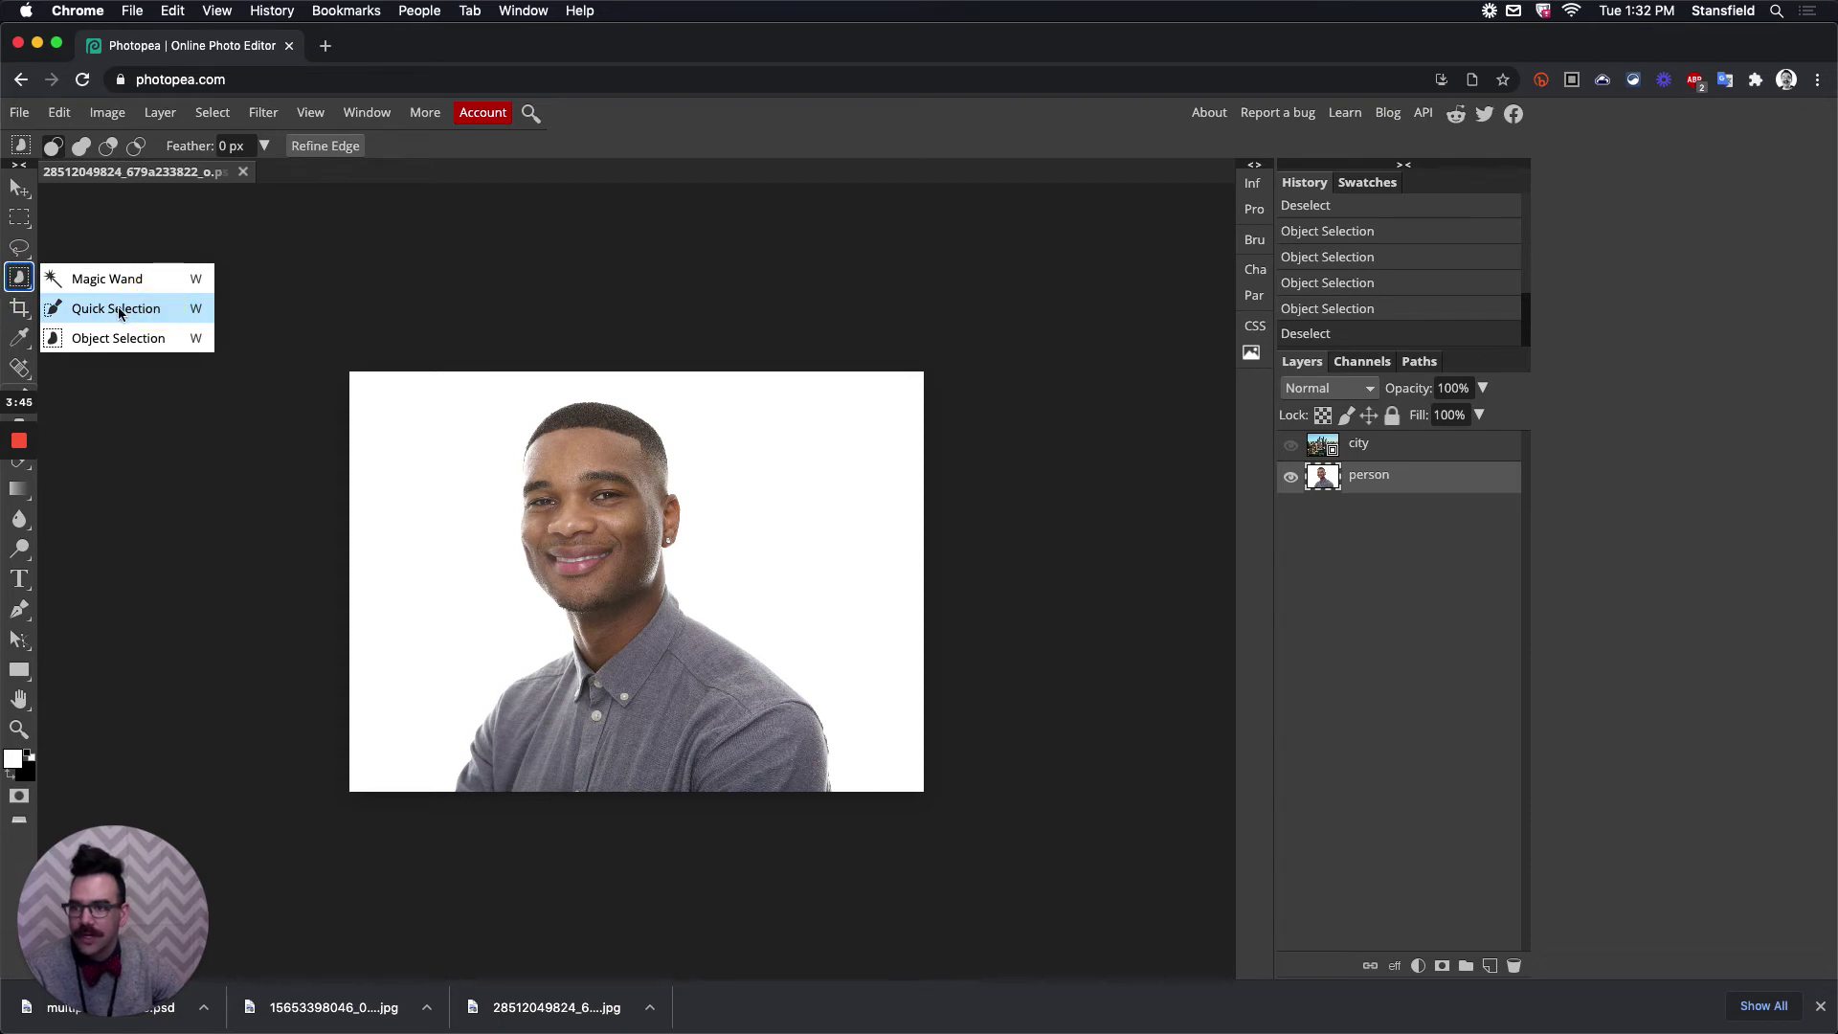
left_click(118, 311)
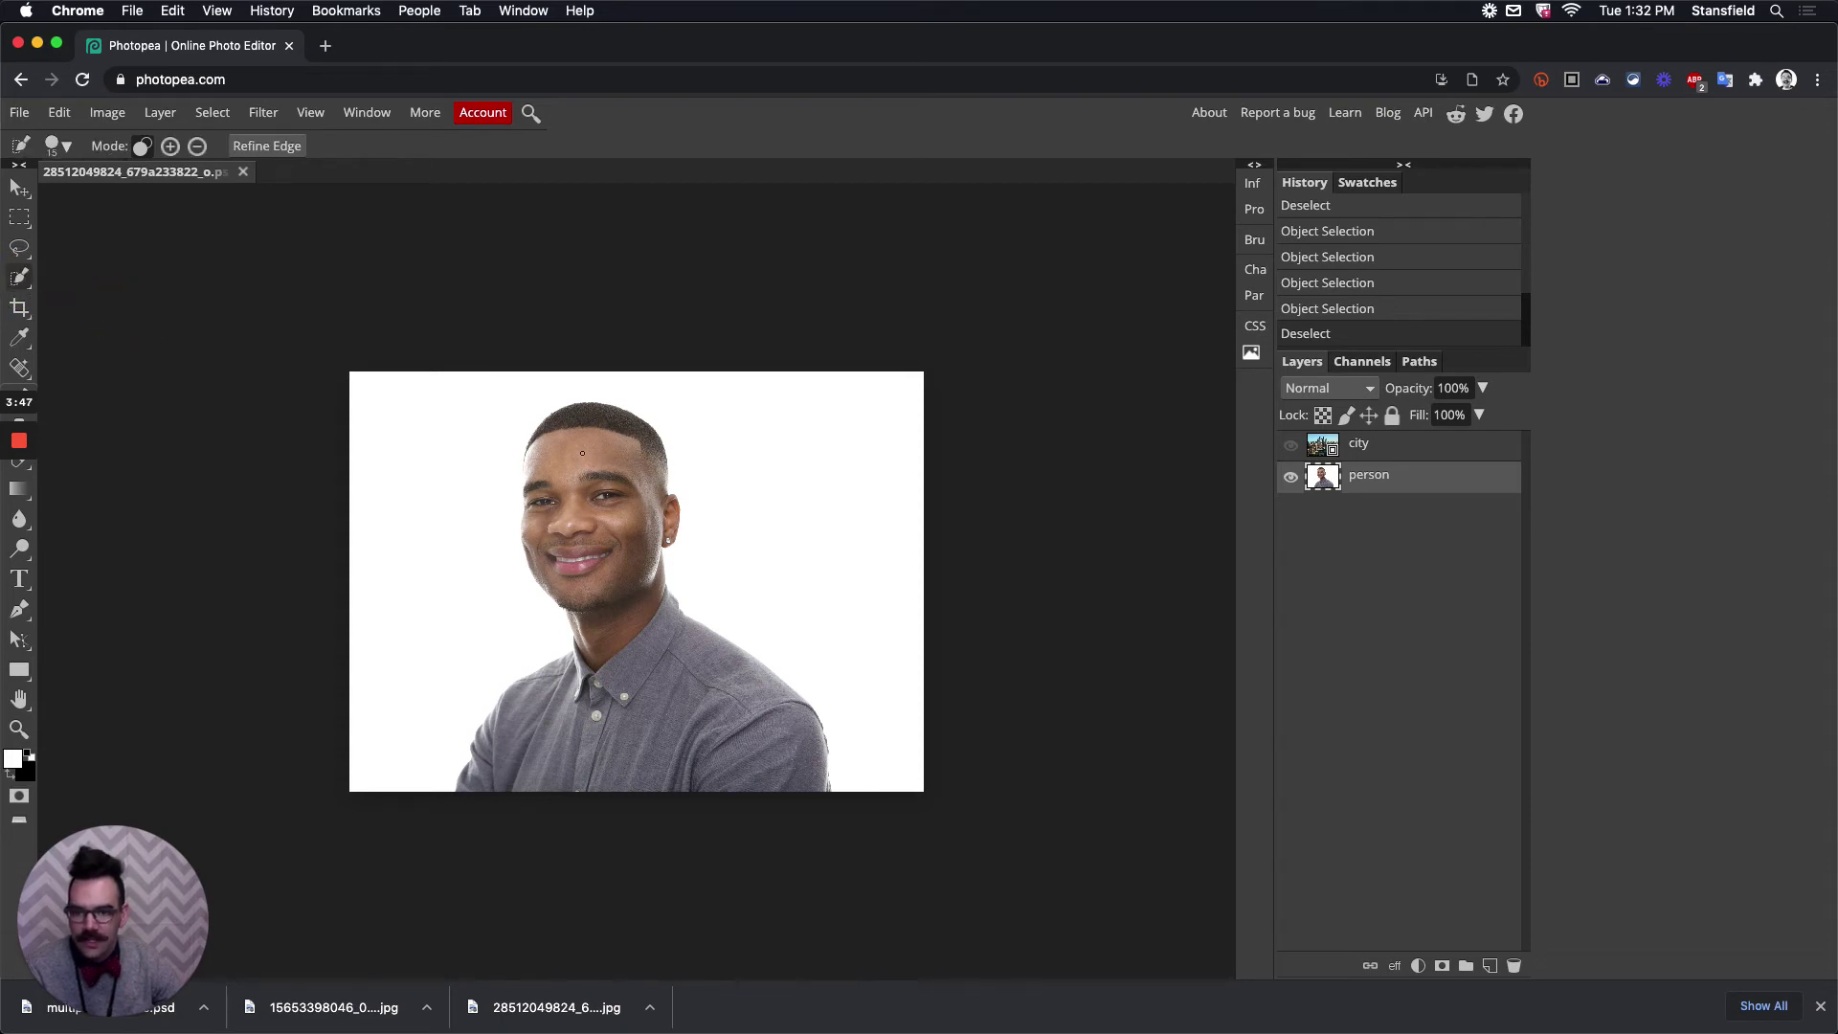
left_click(556, 930)
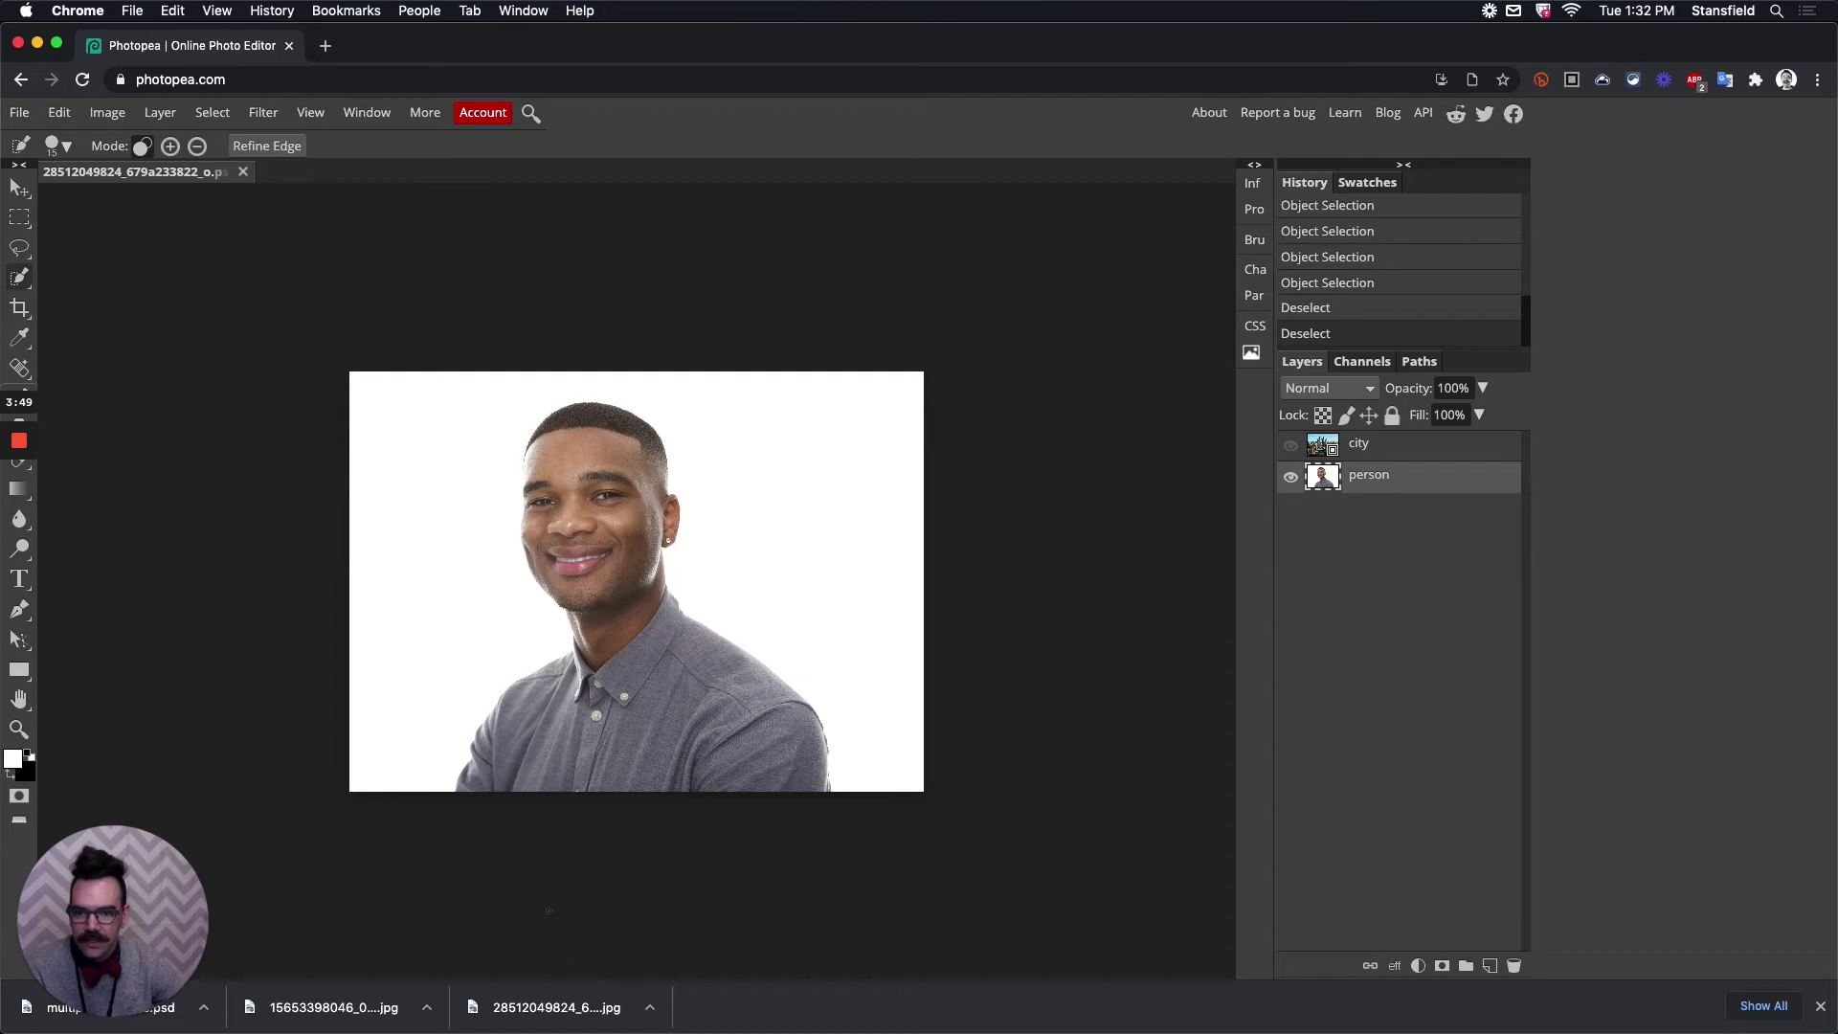
left_click(639, 659)
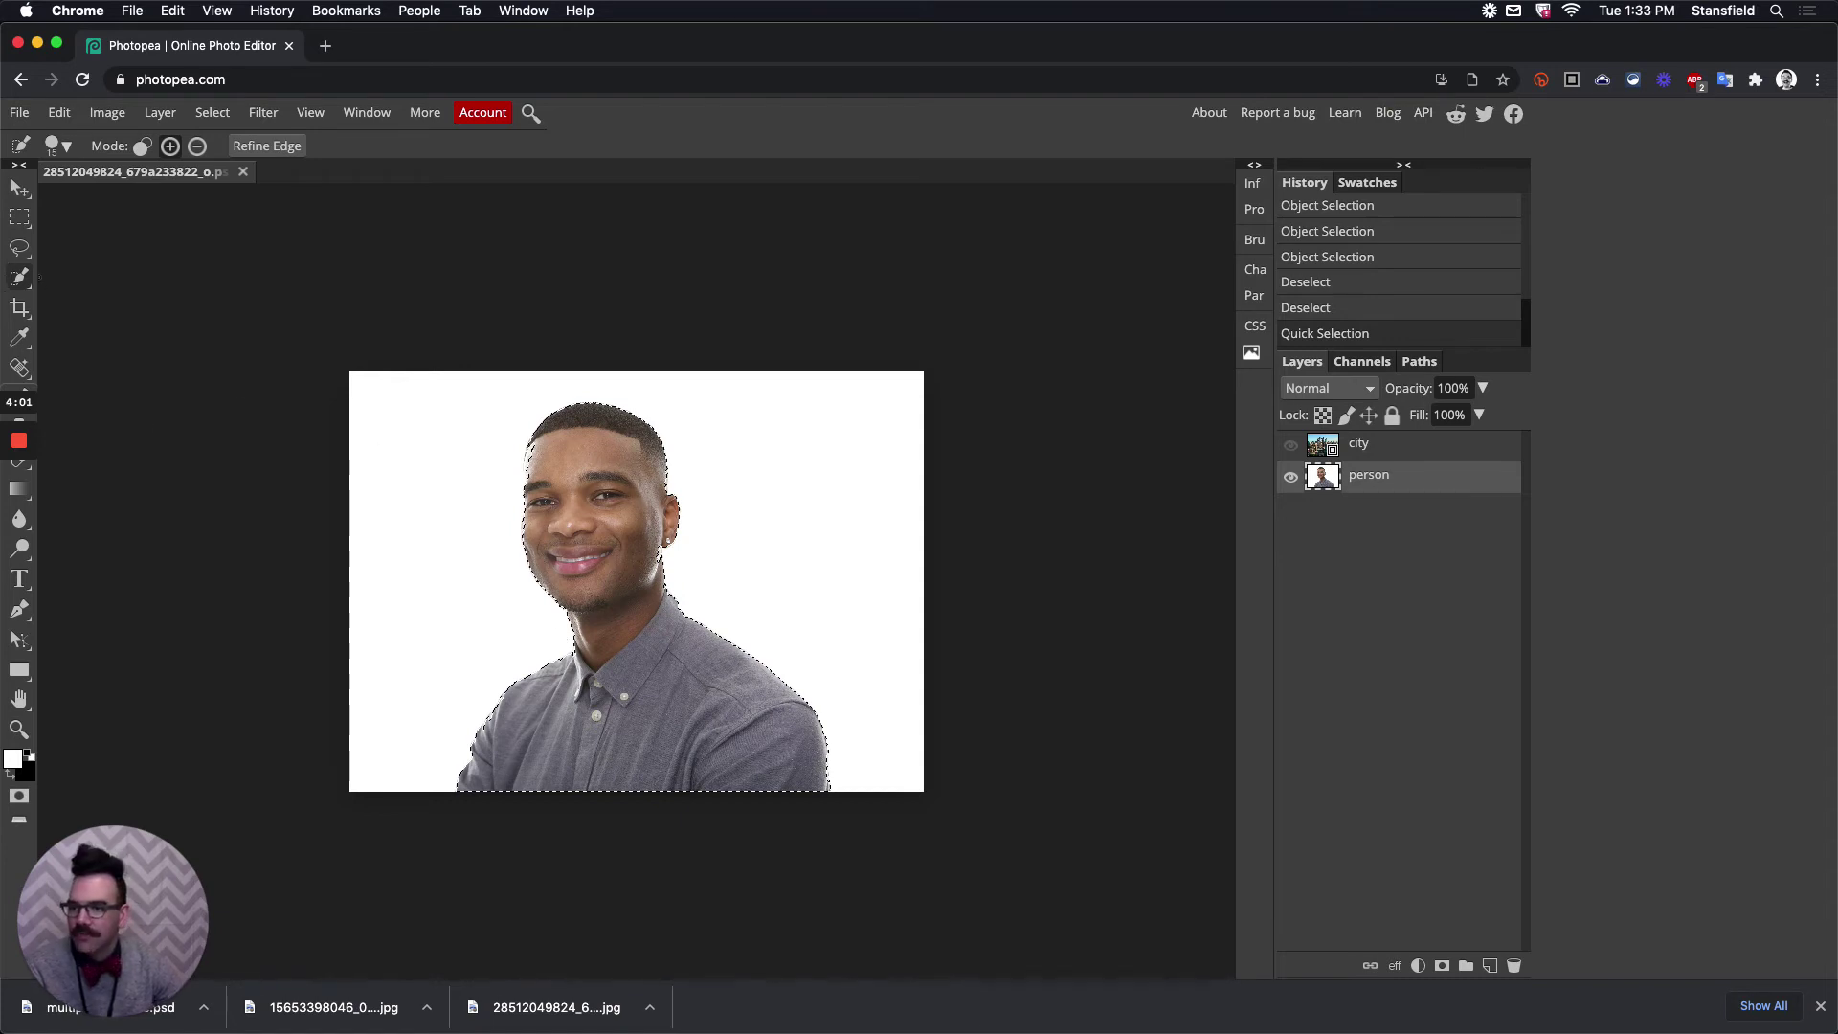
- With the Lasso tool, add the missed areas along the jaw and neck edge
left_click_drag(19, 247, 115, 256)
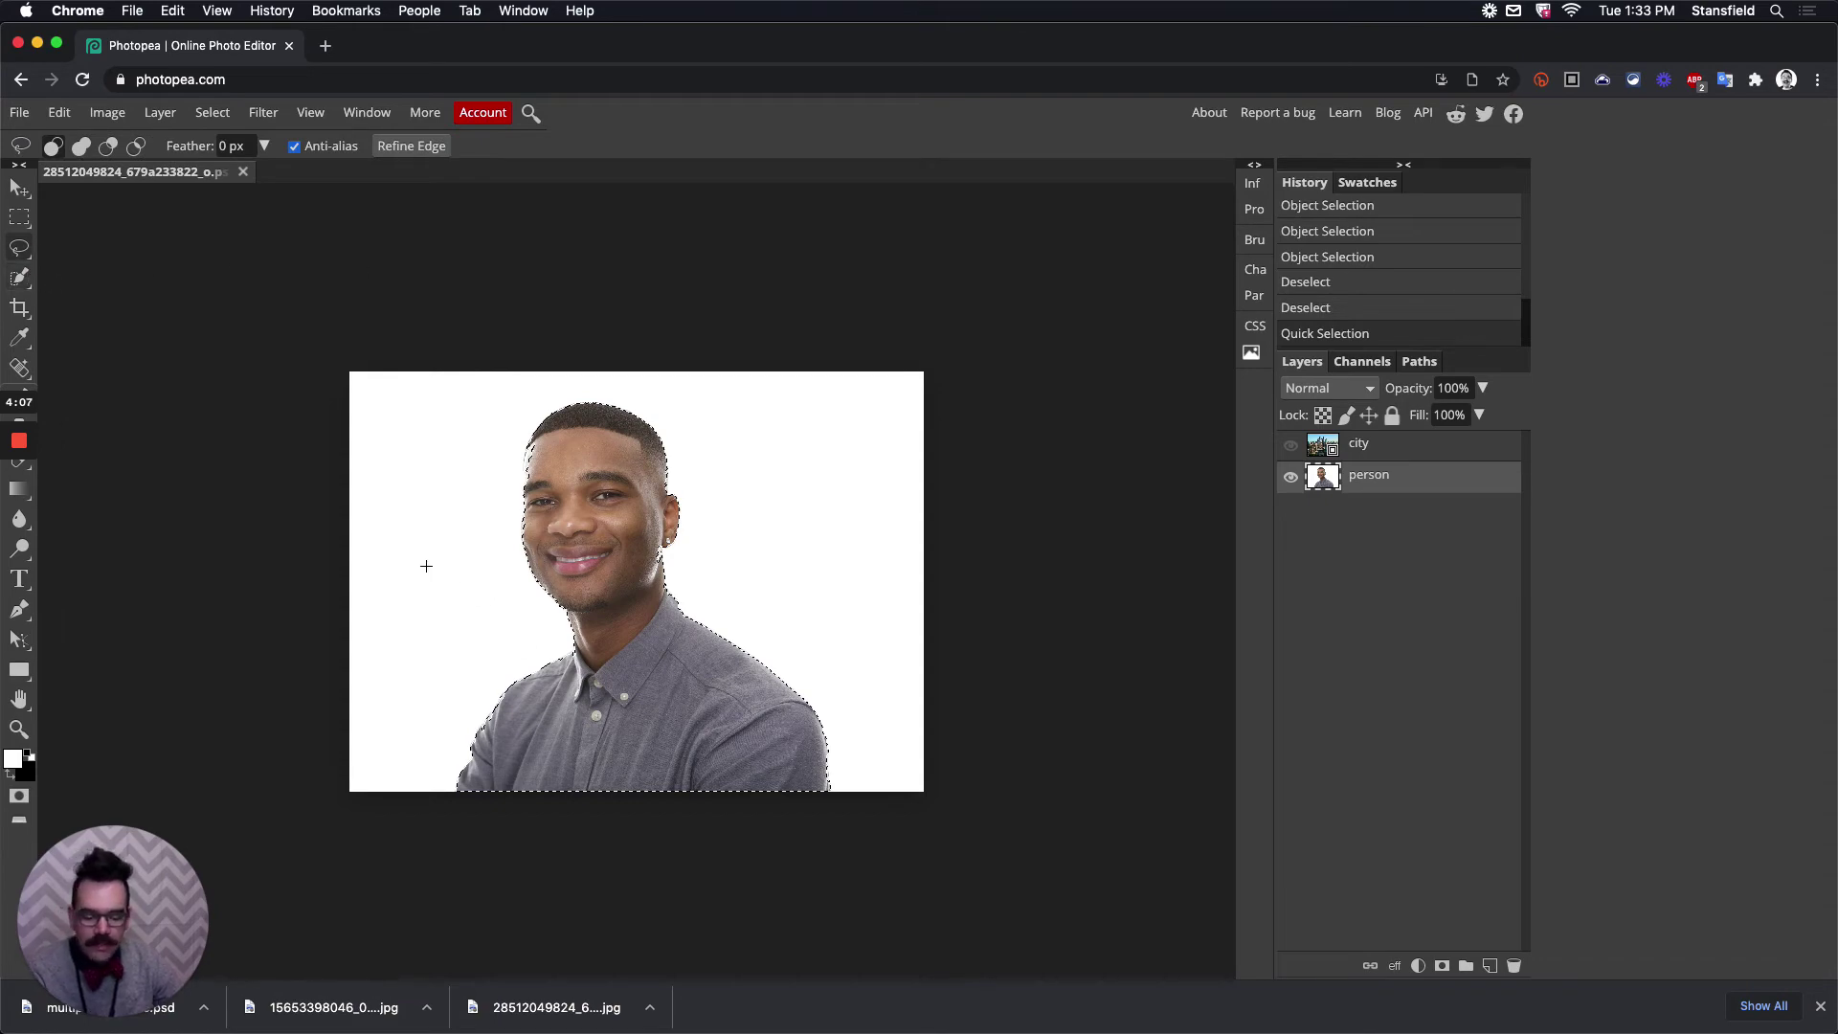
scroll(670, 584, "up", 10)
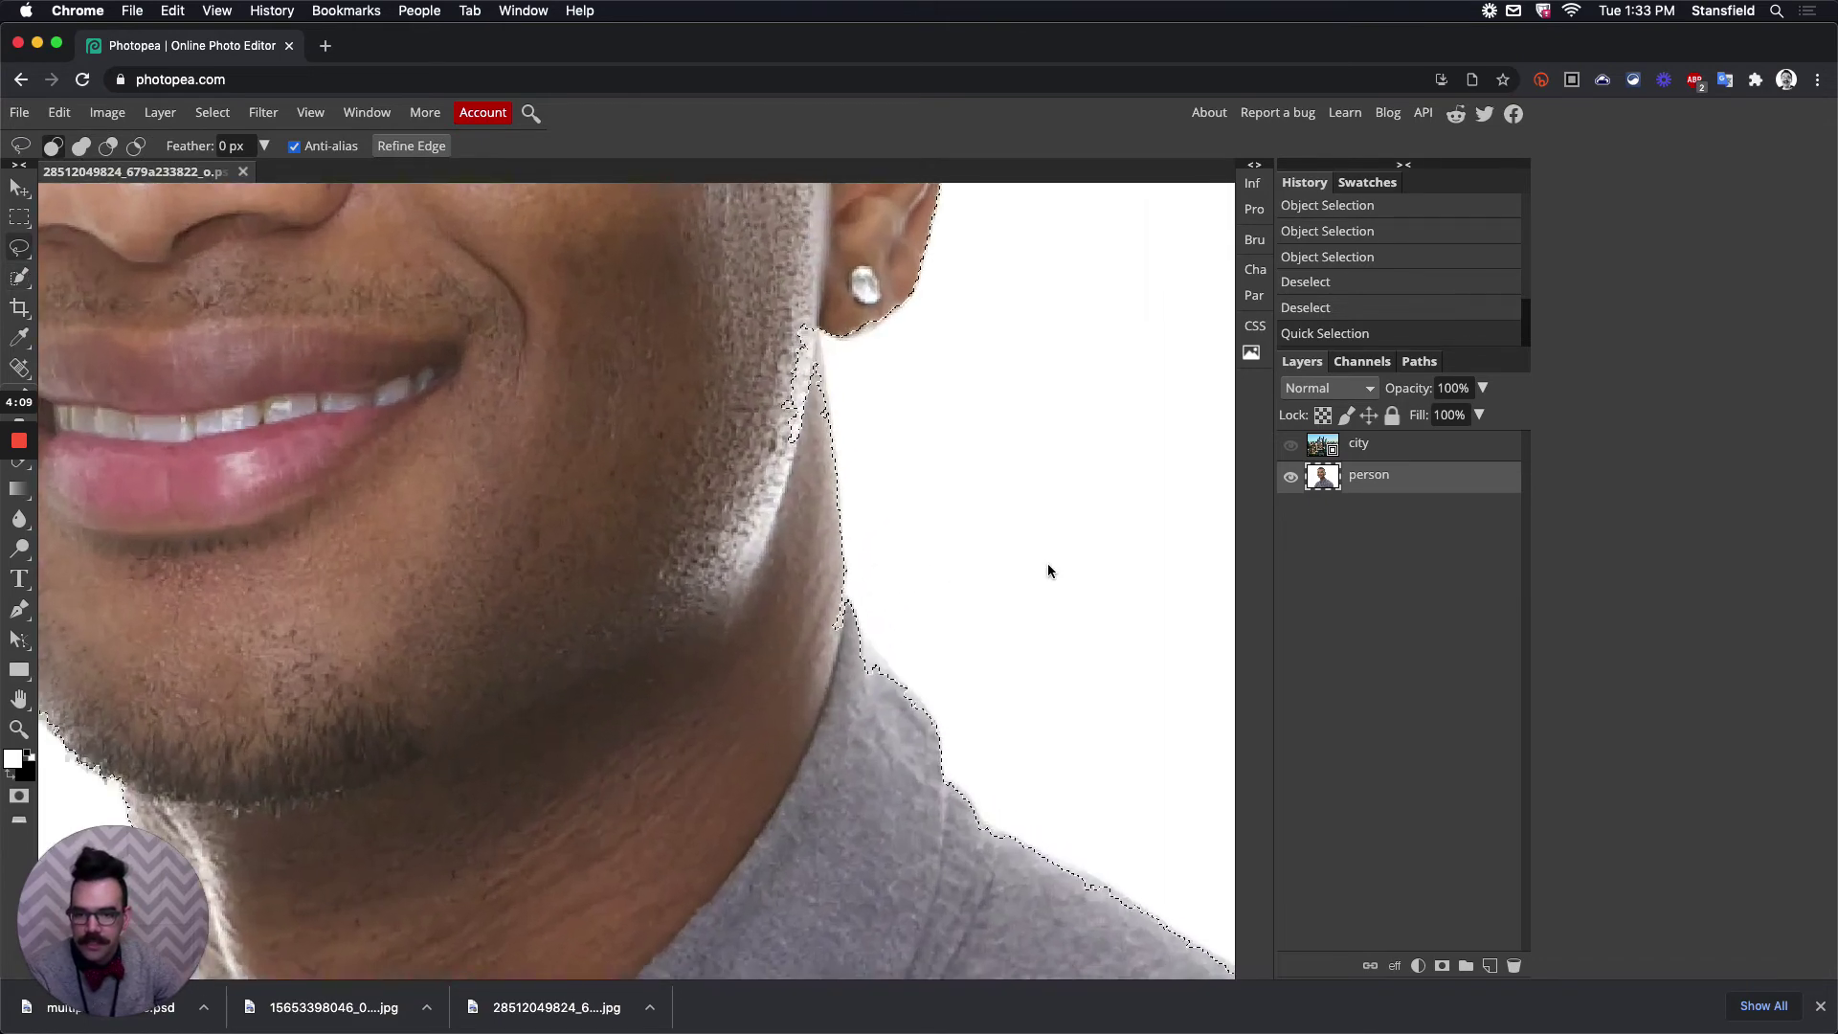
left_click_drag(664, 613, 546, 743)
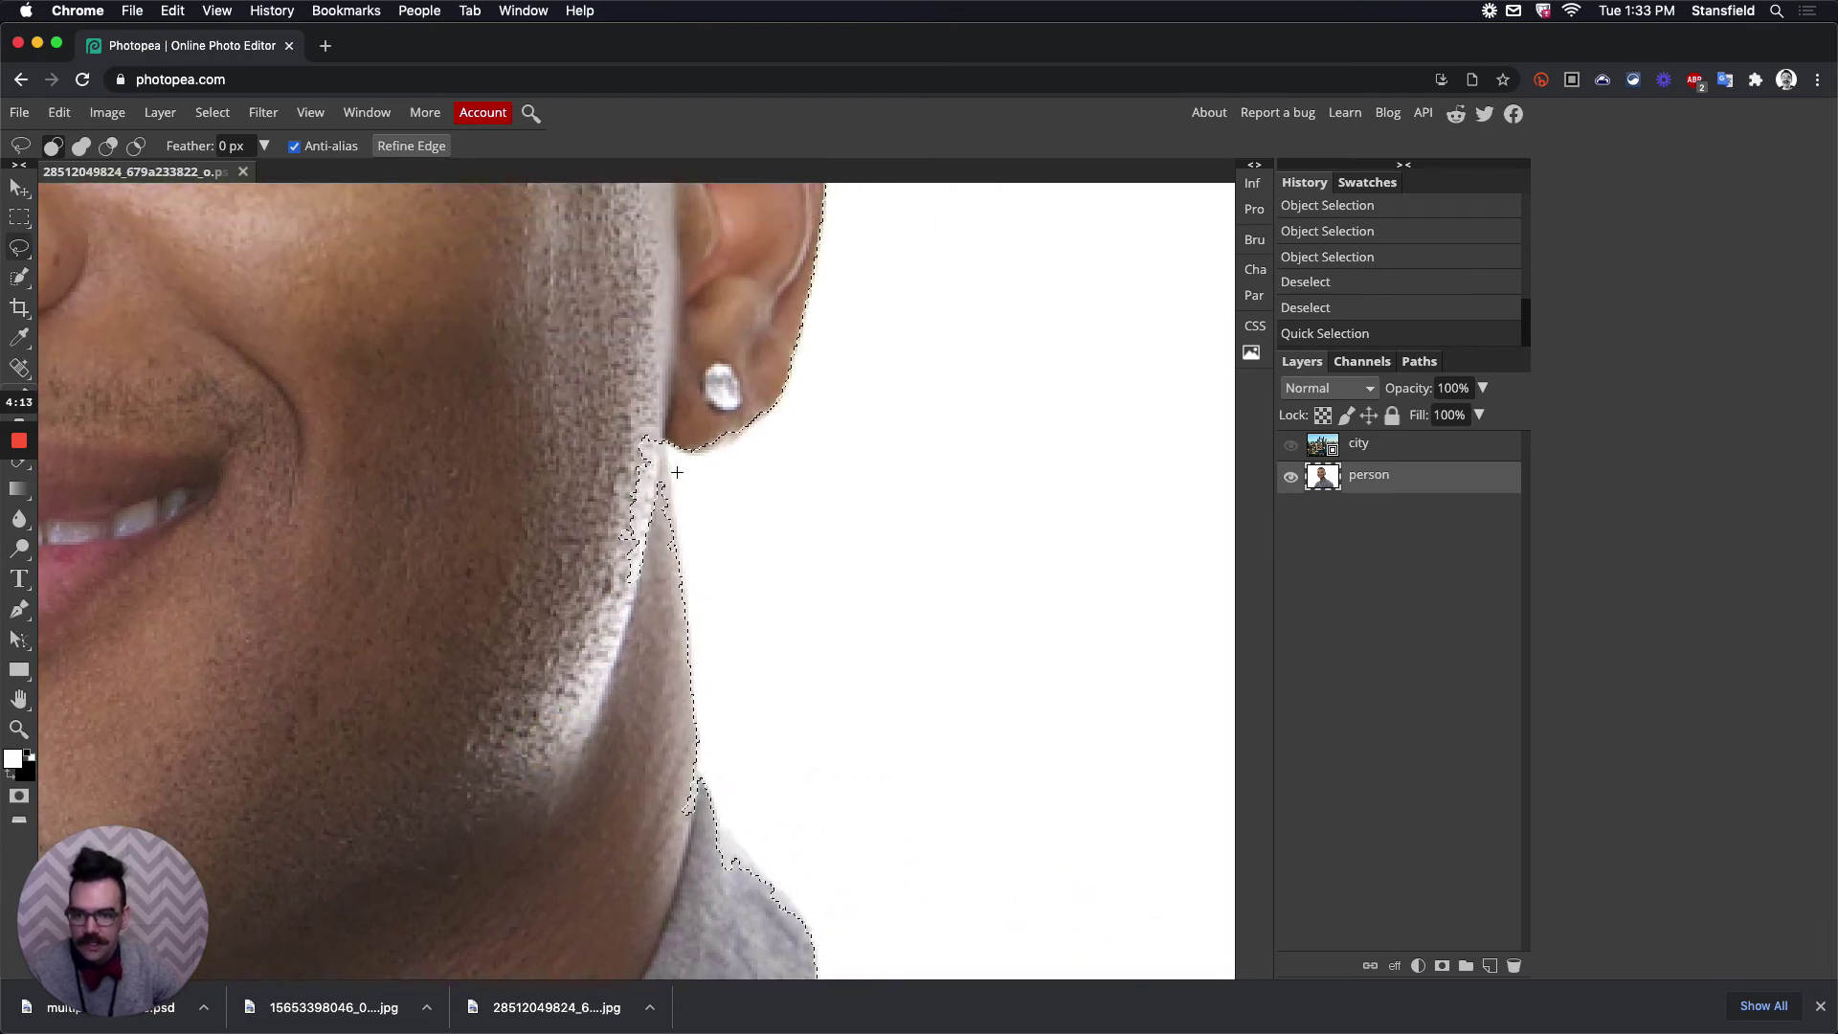
key("shift")
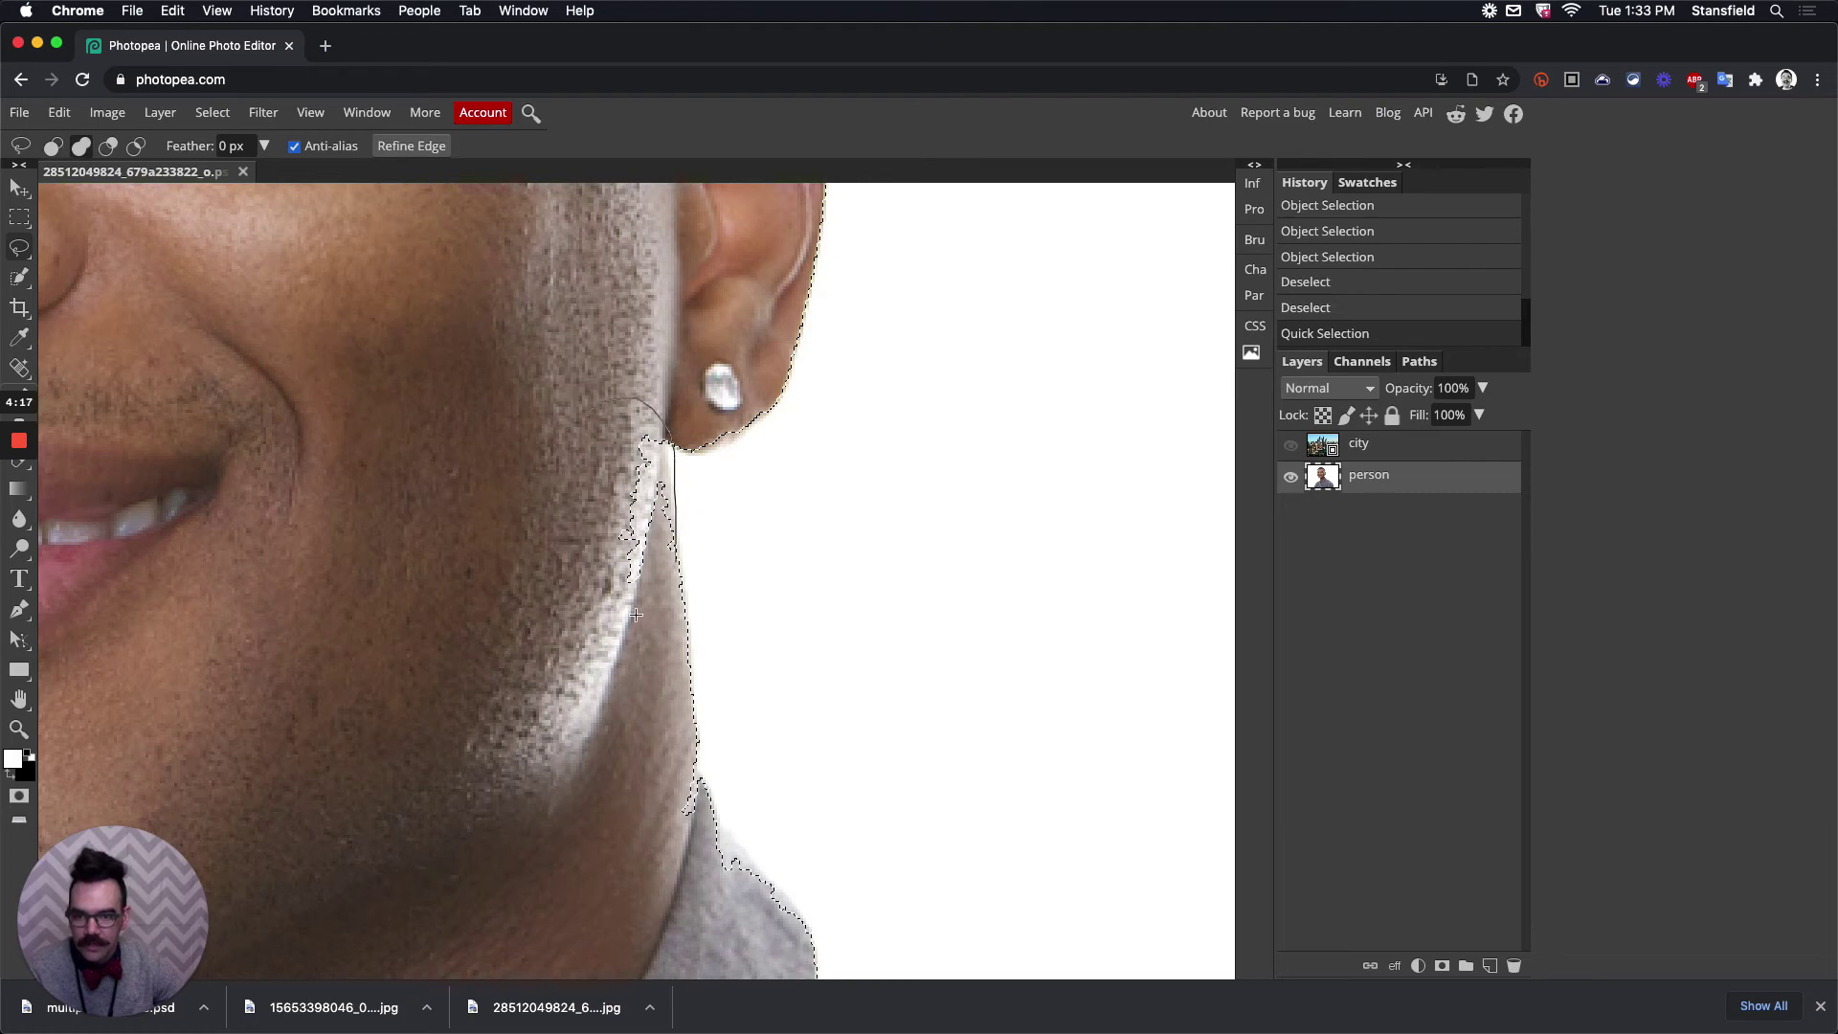
left_click_drag(601, 618, 562, 439)
scroll(551, 528, "down", 10)
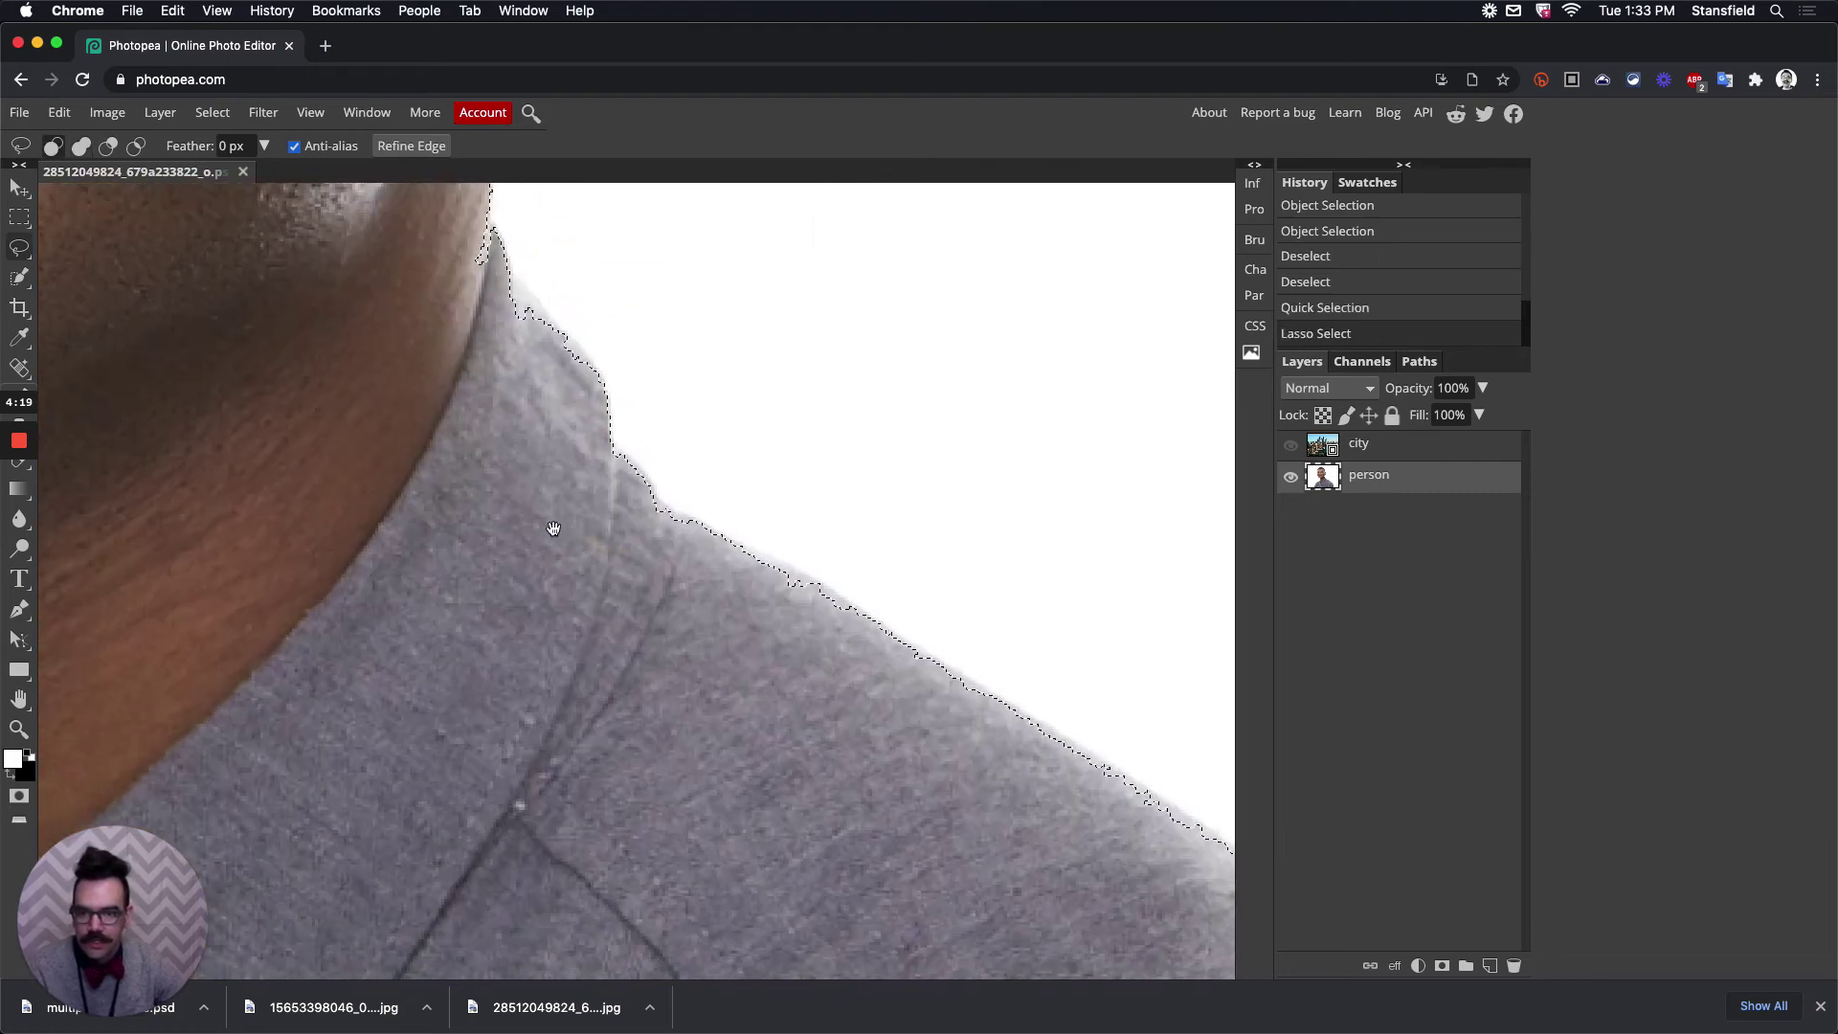
left_click_drag(551, 529, 479, 497)
key("shift")
mouse_move(383, 200)
left_mouse_down()
mouse_move(430, 216)
mouse_move(468, 278)
mouse_move(296, 287)
left_mouse_up()
- Lasso in the shoulder edges on both sides and smooth the edge along the arm
key("space")
mouse_move(751, 686)
left_mouse_down()
mouse_move(239, 362)
mouse_move(657, 759)
mouse_move(747, 279)
left_mouse_up()
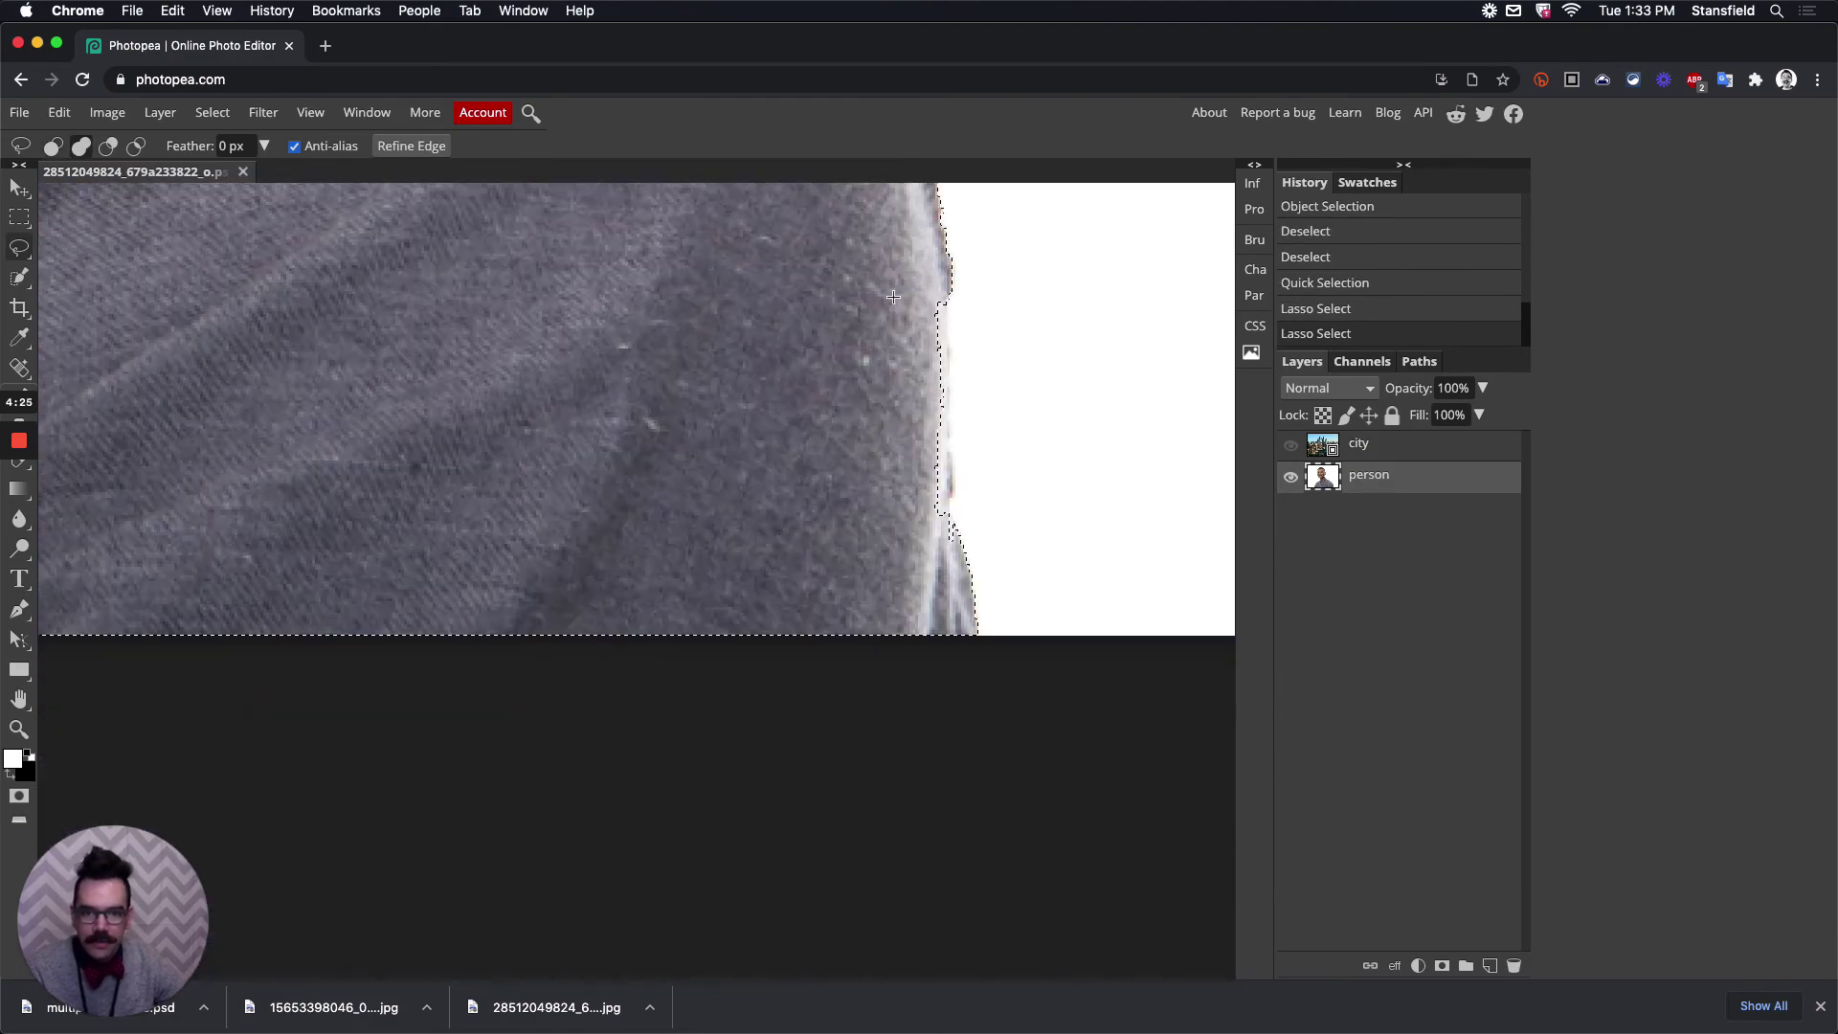
mouse_move(888, 300)
left_mouse_down()
mouse_move(939, 279)
mouse_move(951, 307)
mouse_move(953, 474)
mouse_move(914, 563)
mouse_move(836, 483)
left_mouse_up()
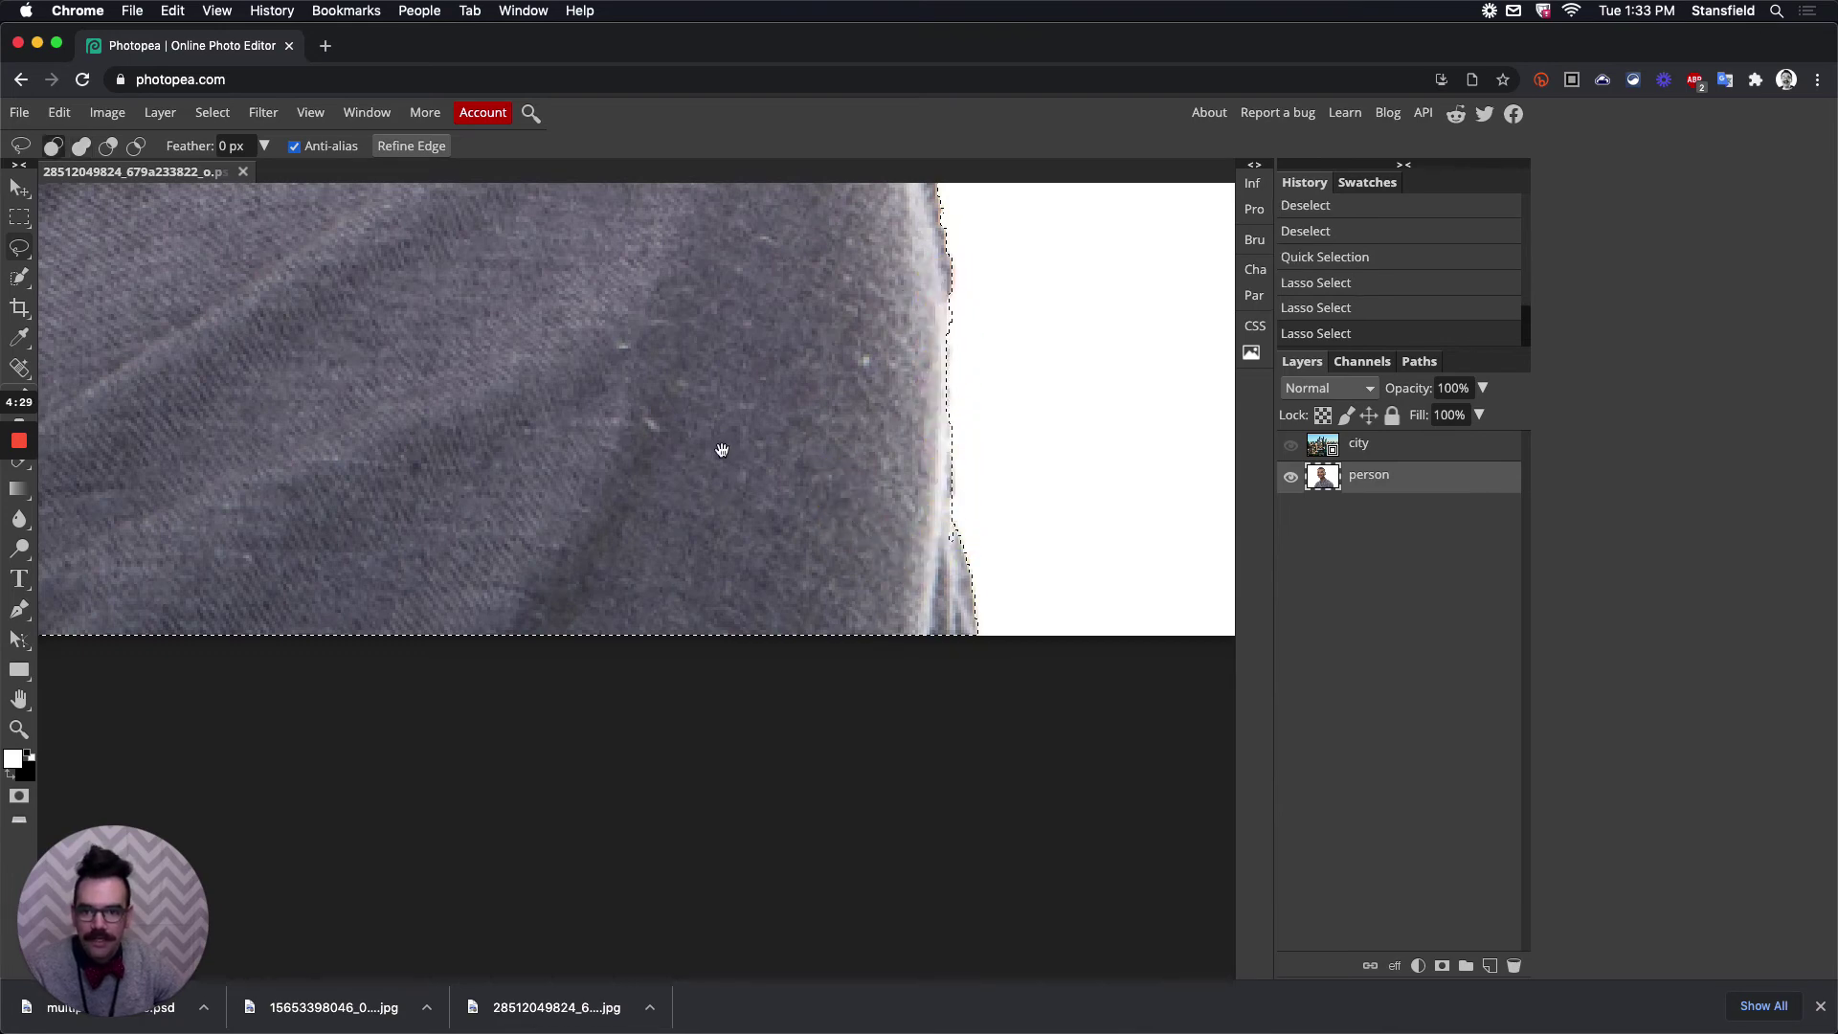
left_click_drag(512, 441, 1223, 443)
left_click_drag(554, 514, 1025, 525)
left_click_drag(254, 492, 969, 580)
mouse_move(383, 601)
left_mouse_down()
mouse_move(517, 615)
mouse_move(492, 743)
left_mouse_up()
mouse_move(383, 517)
left_mouse_down()
mouse_move(431, 722)
mouse_move(328, 730)
mouse_move(370, 724)
left_mouse_up()
mouse_move(438, 563)
left_mouse_down()
mouse_move(397, 635)
mouse_move(492, 554)
mouse_move(411, 636)
mouse_move(411, 690)
mouse_move(444, 521)
mouse_move(534, 398)
left_mouse_up()
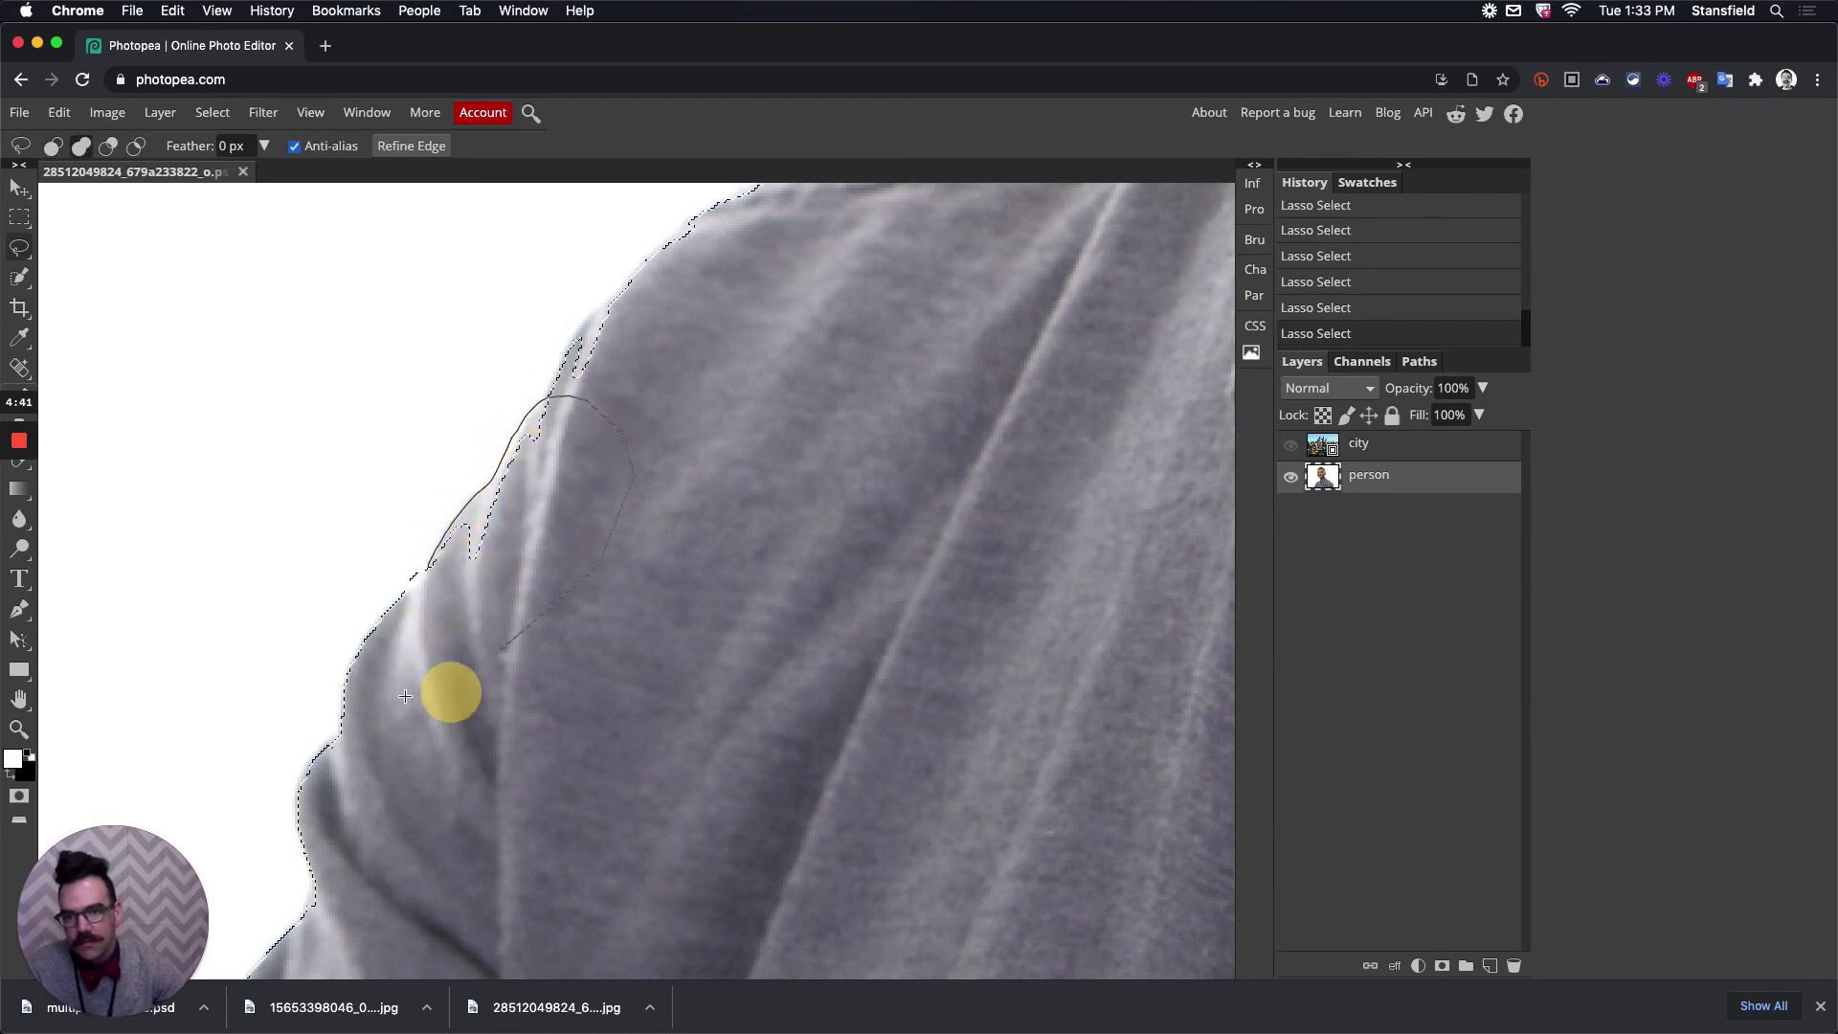
- Add the missed areas around the collar, chin and jaw to the selection
mouse_move(767, 308)
left_mouse_down()
mouse_move(491, 572)
mouse_move(316, 578)
mouse_move(267, 657)
mouse_move(409, 566)
left_mouse_up()
left_click_drag(528, 483, 297, 659)
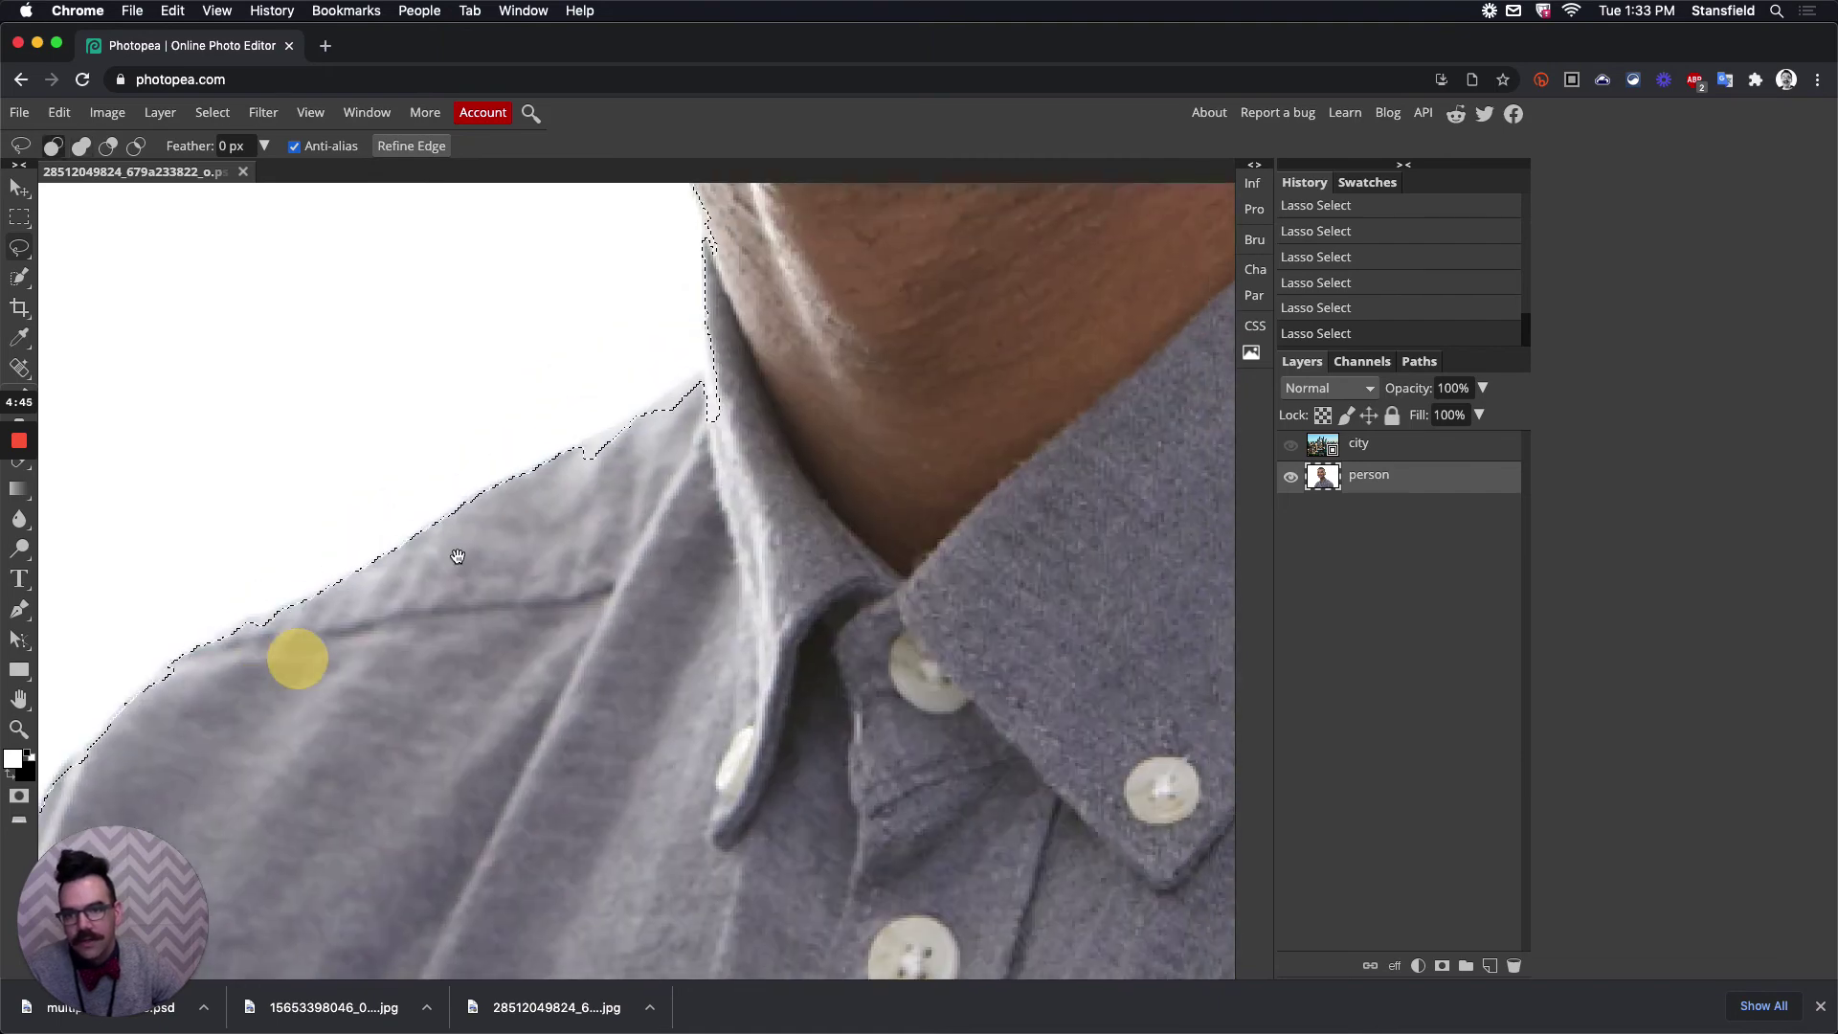
mouse_move(572, 456)
left_mouse_down()
mouse_move(730, 361)
mouse_move(513, 573)
left_mouse_up()
left_click_drag(802, 304, 669, 763)
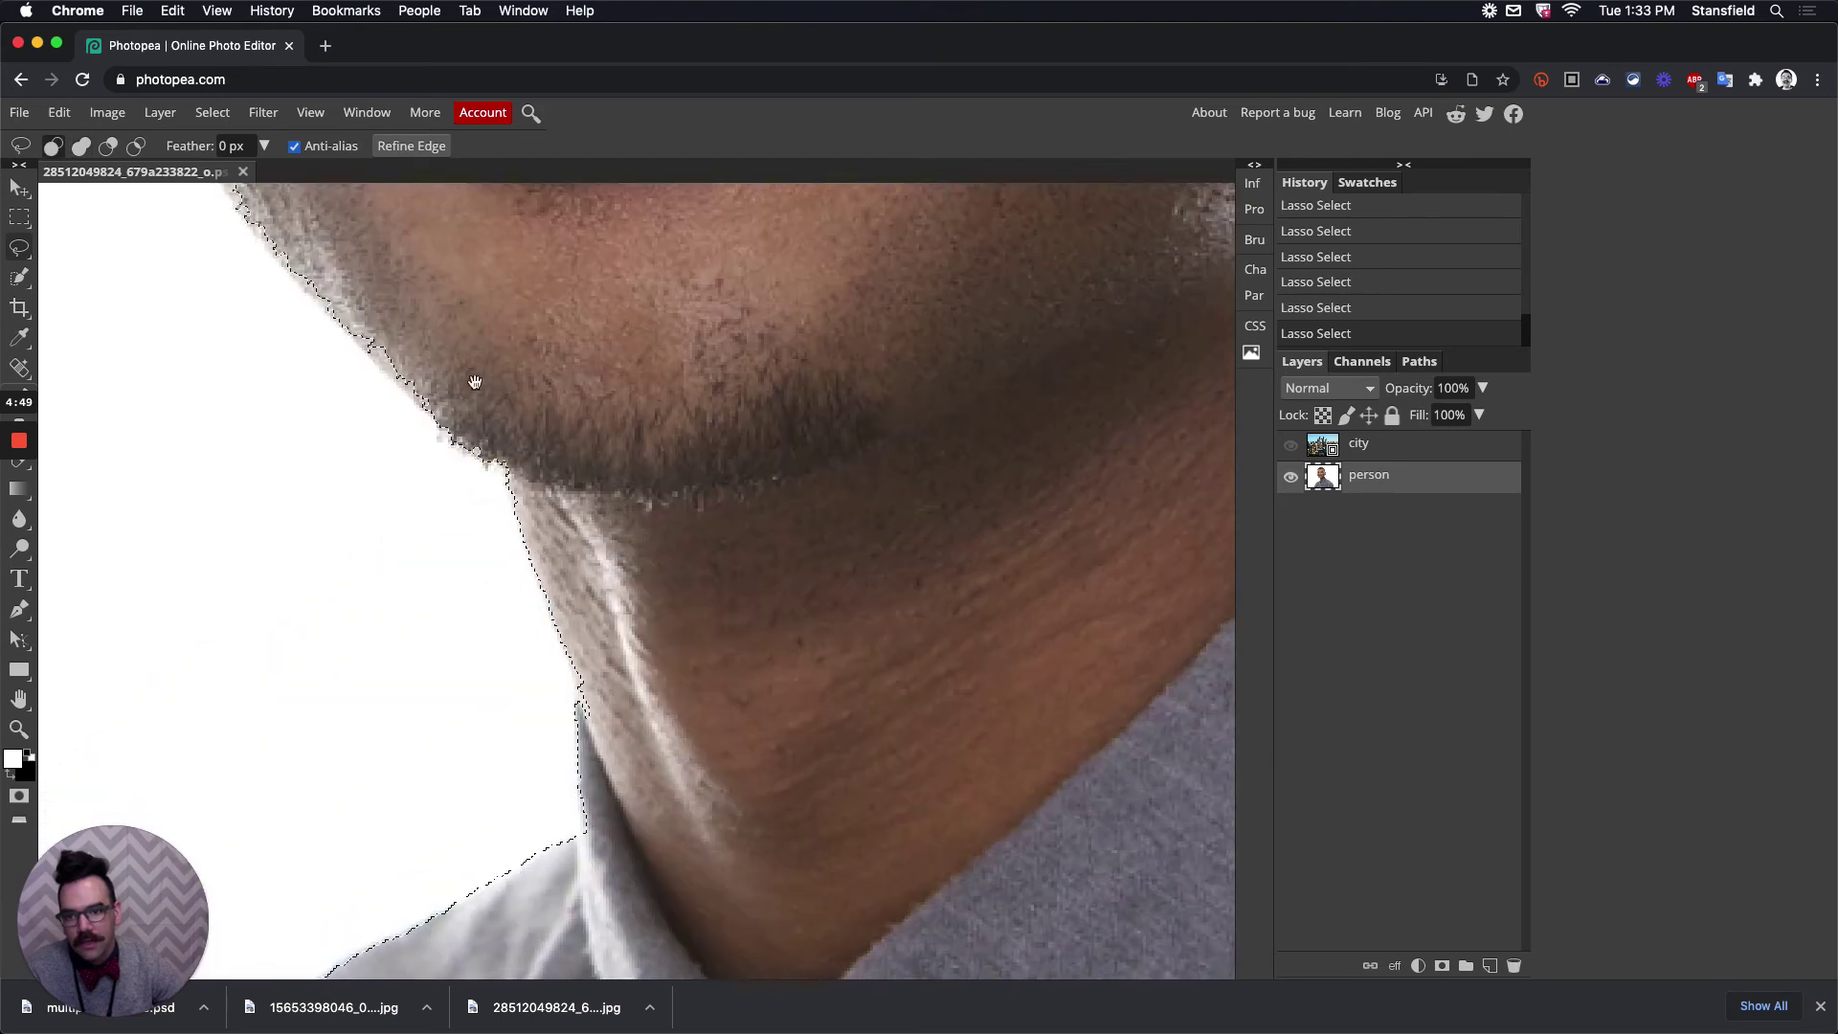
left_click_drag(526, 427, 853, 821)
key("shift")
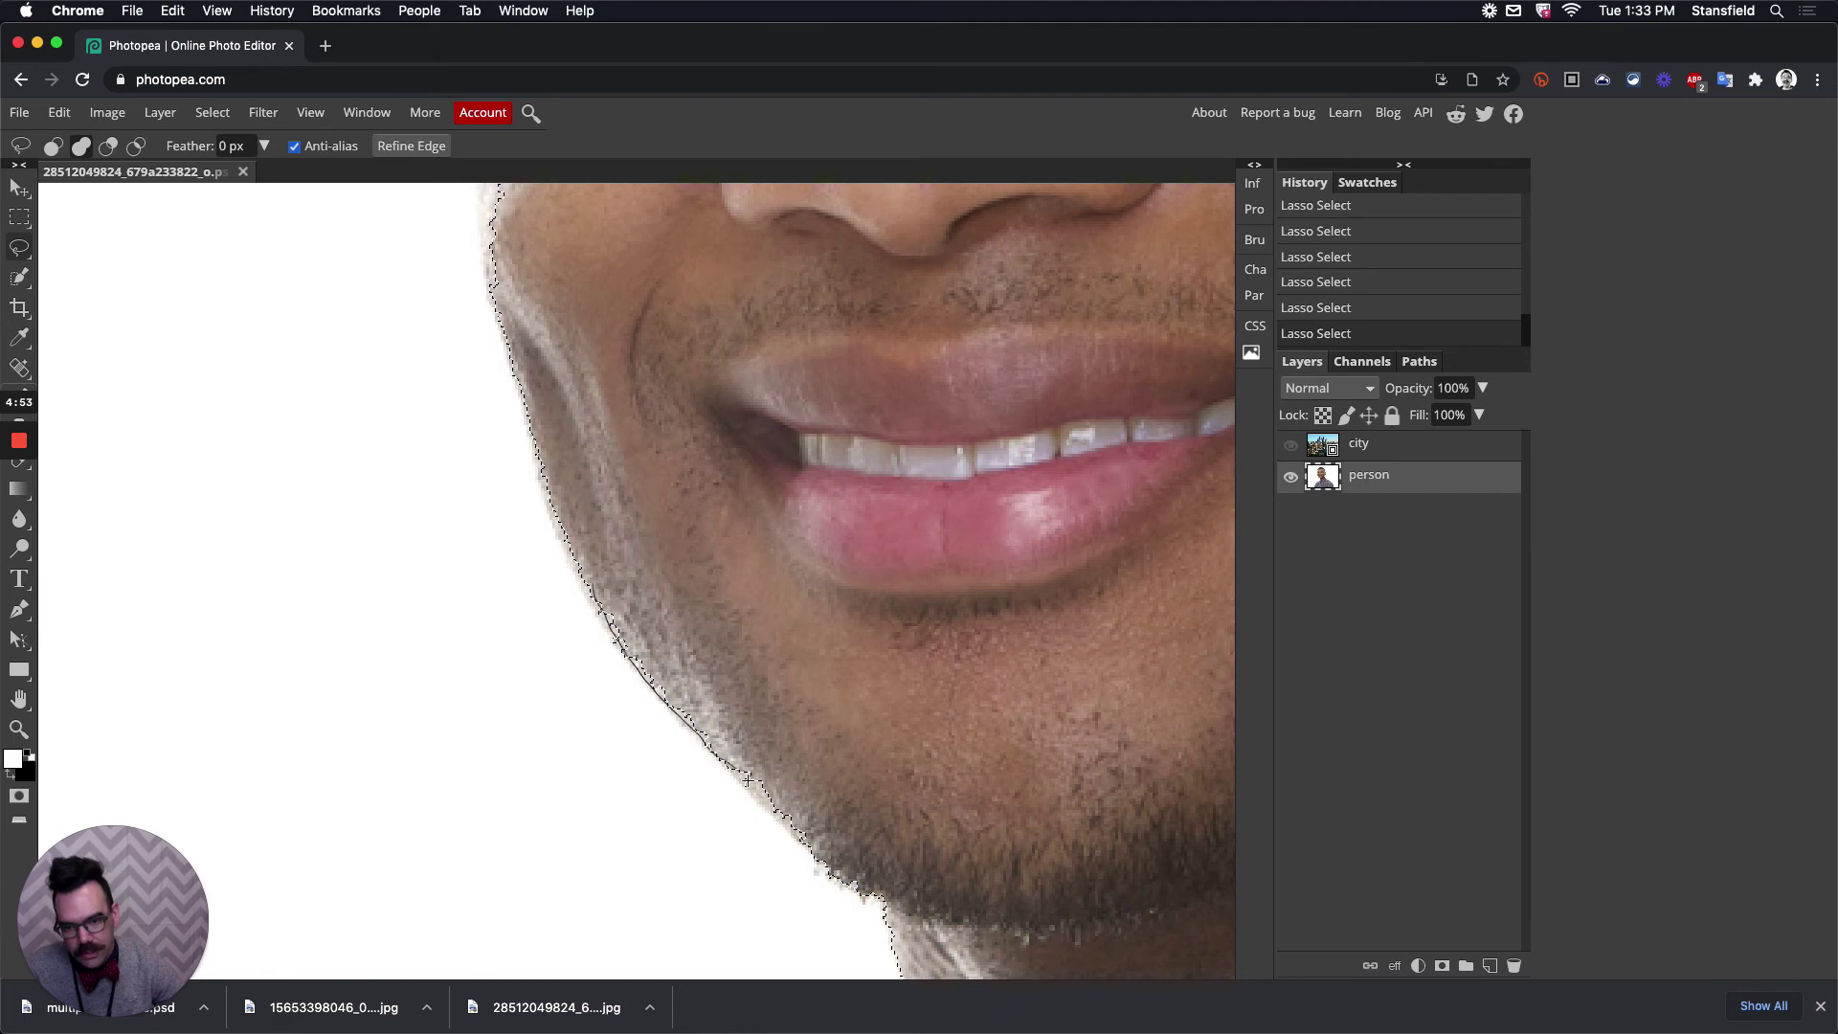
left_click_drag(616, 431, 737, 900)
mouse_move(596, 364)
left_mouse_down()
mouse_move(571, 484)
mouse_move(744, 446)
mouse_move(726, 546)
left_mouse_up()
- Lasso the hairline and hair edge down to the ear, then fit the portrait in view
scroll(718, 670, "up", 5)
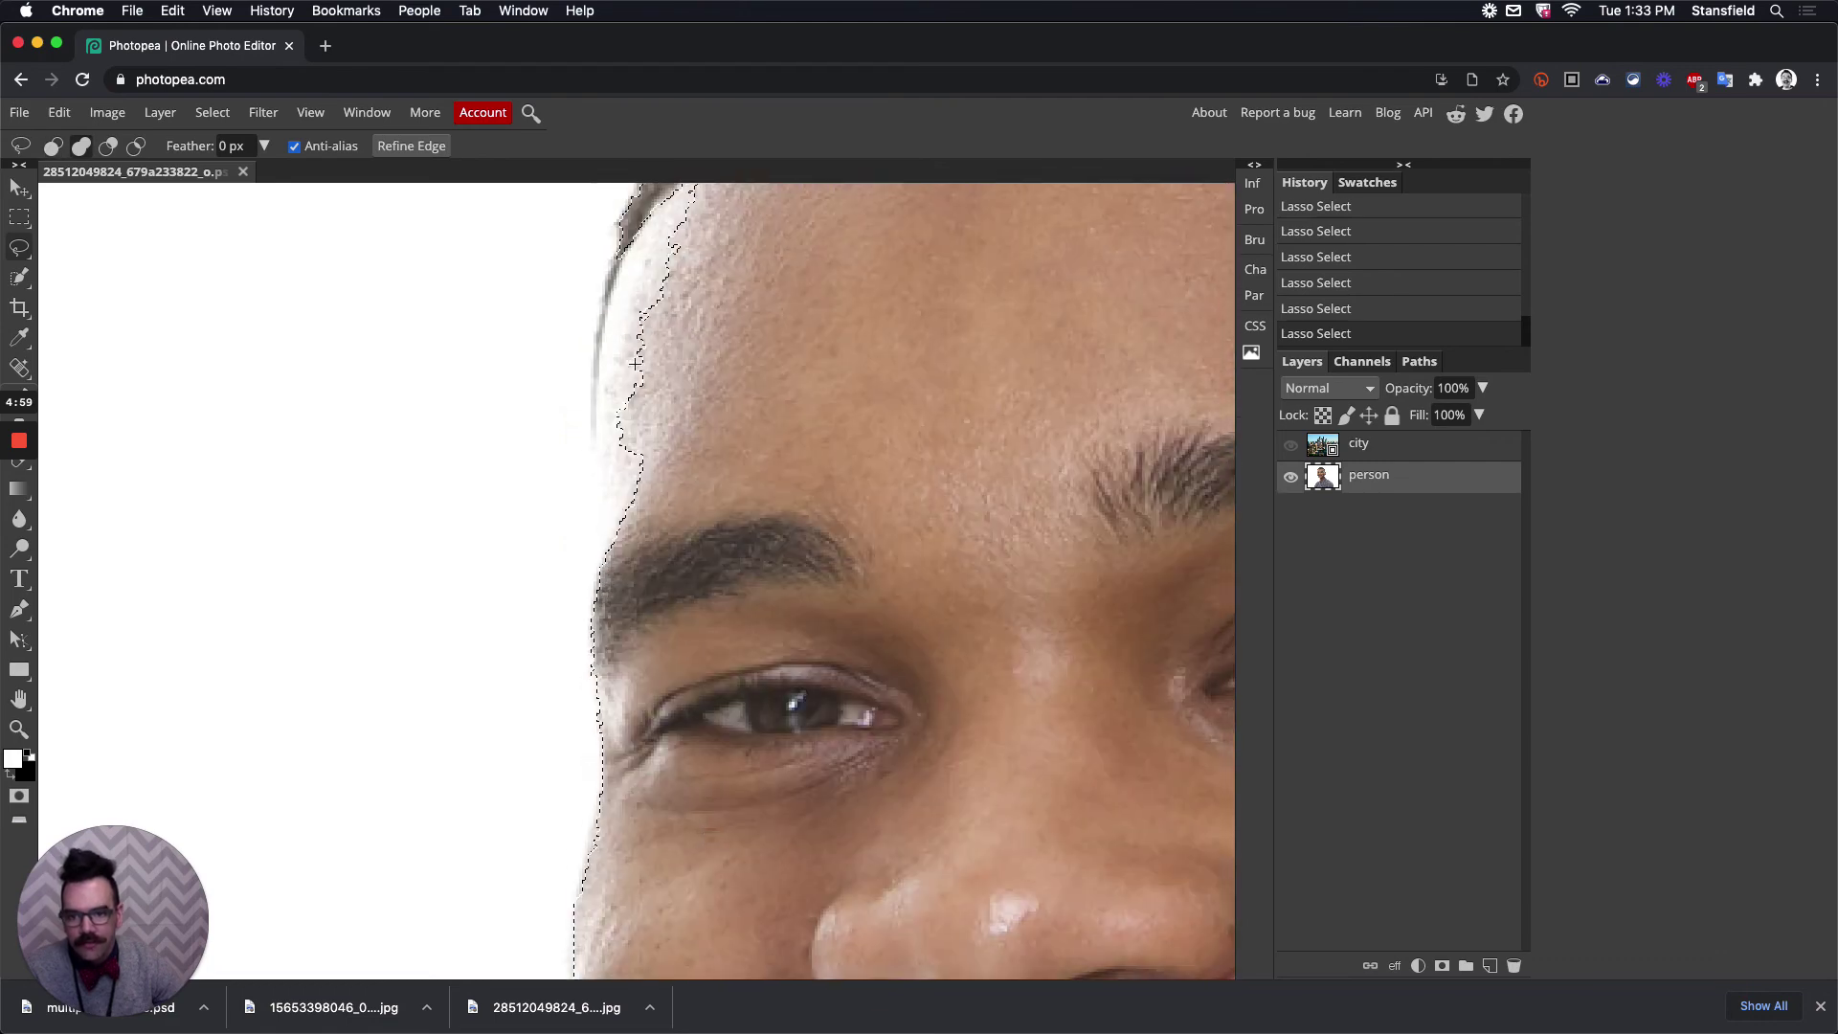
left_click_drag(704, 422, 649, 498)
mouse_move(613, 247)
left_mouse_down()
mouse_move(550, 354)
mouse_move(542, 534)
mouse_move(716, 509)
mouse_move(718, 411)
left_mouse_up()
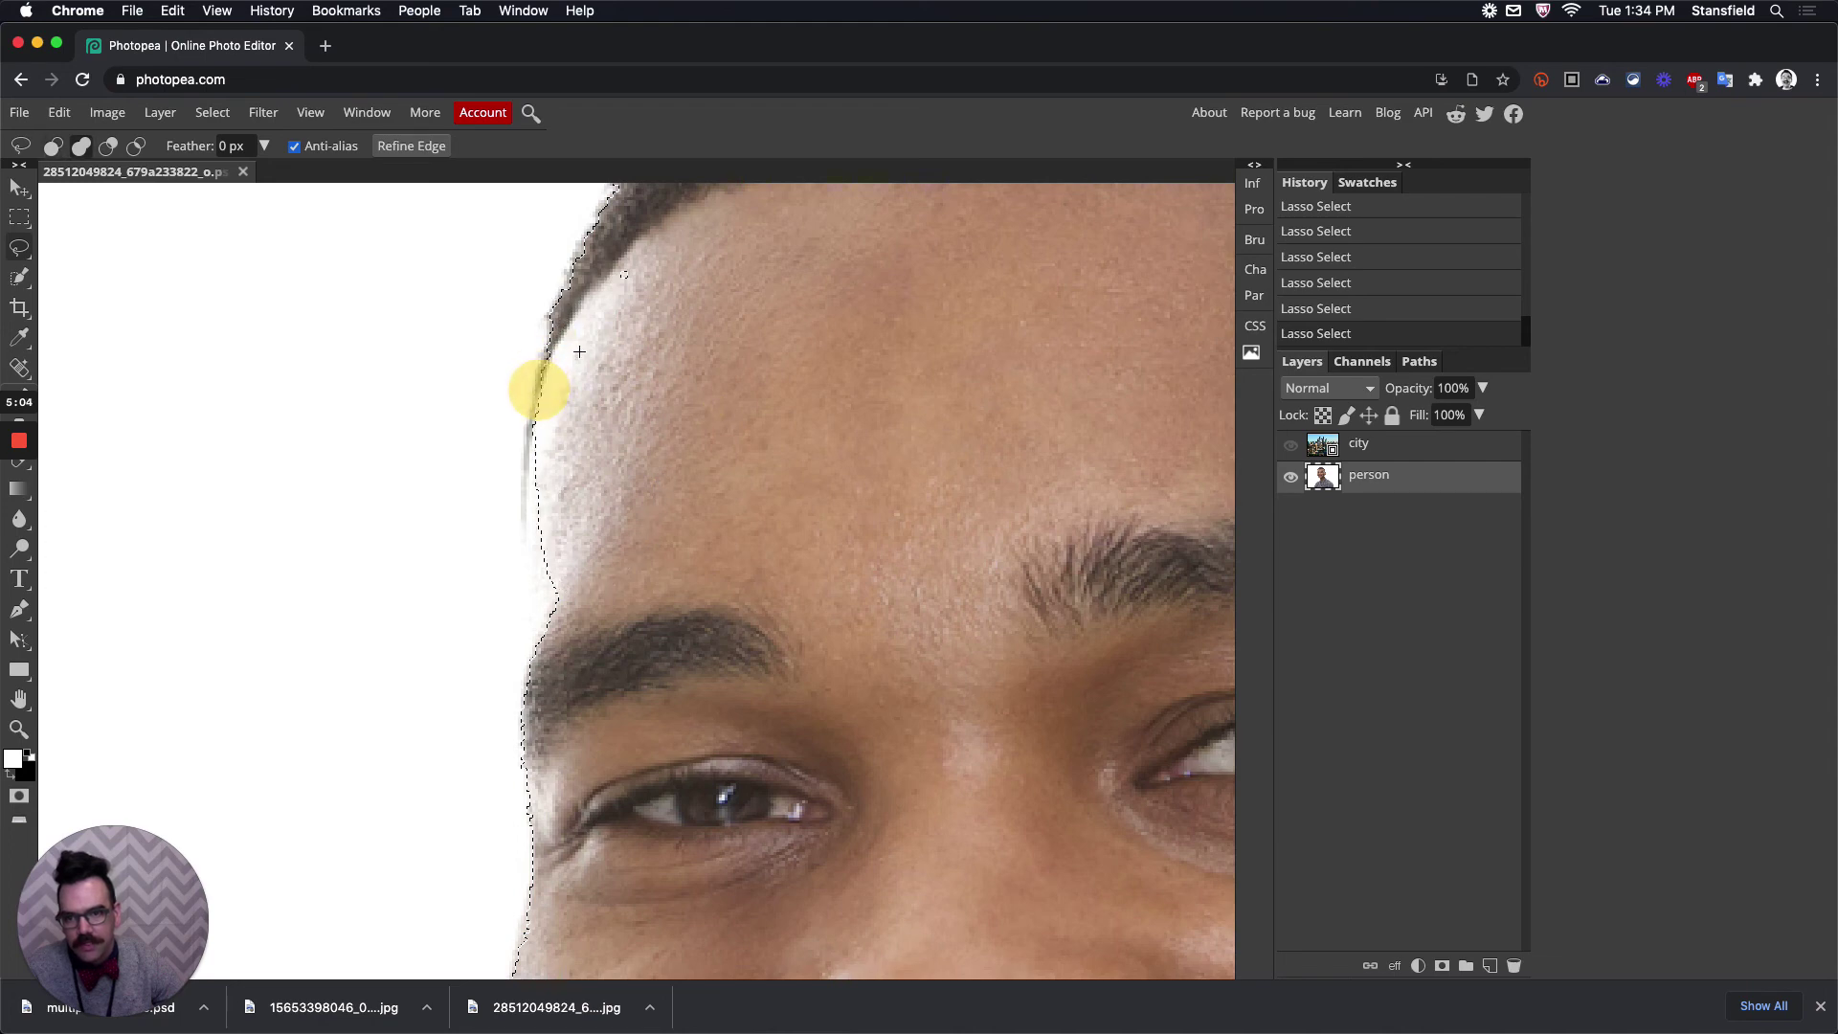
mouse_move(538, 408)
left_mouse_down()
mouse_move(517, 648)
mouse_move(559, 738)
mouse_move(698, 468)
left_mouse_up()
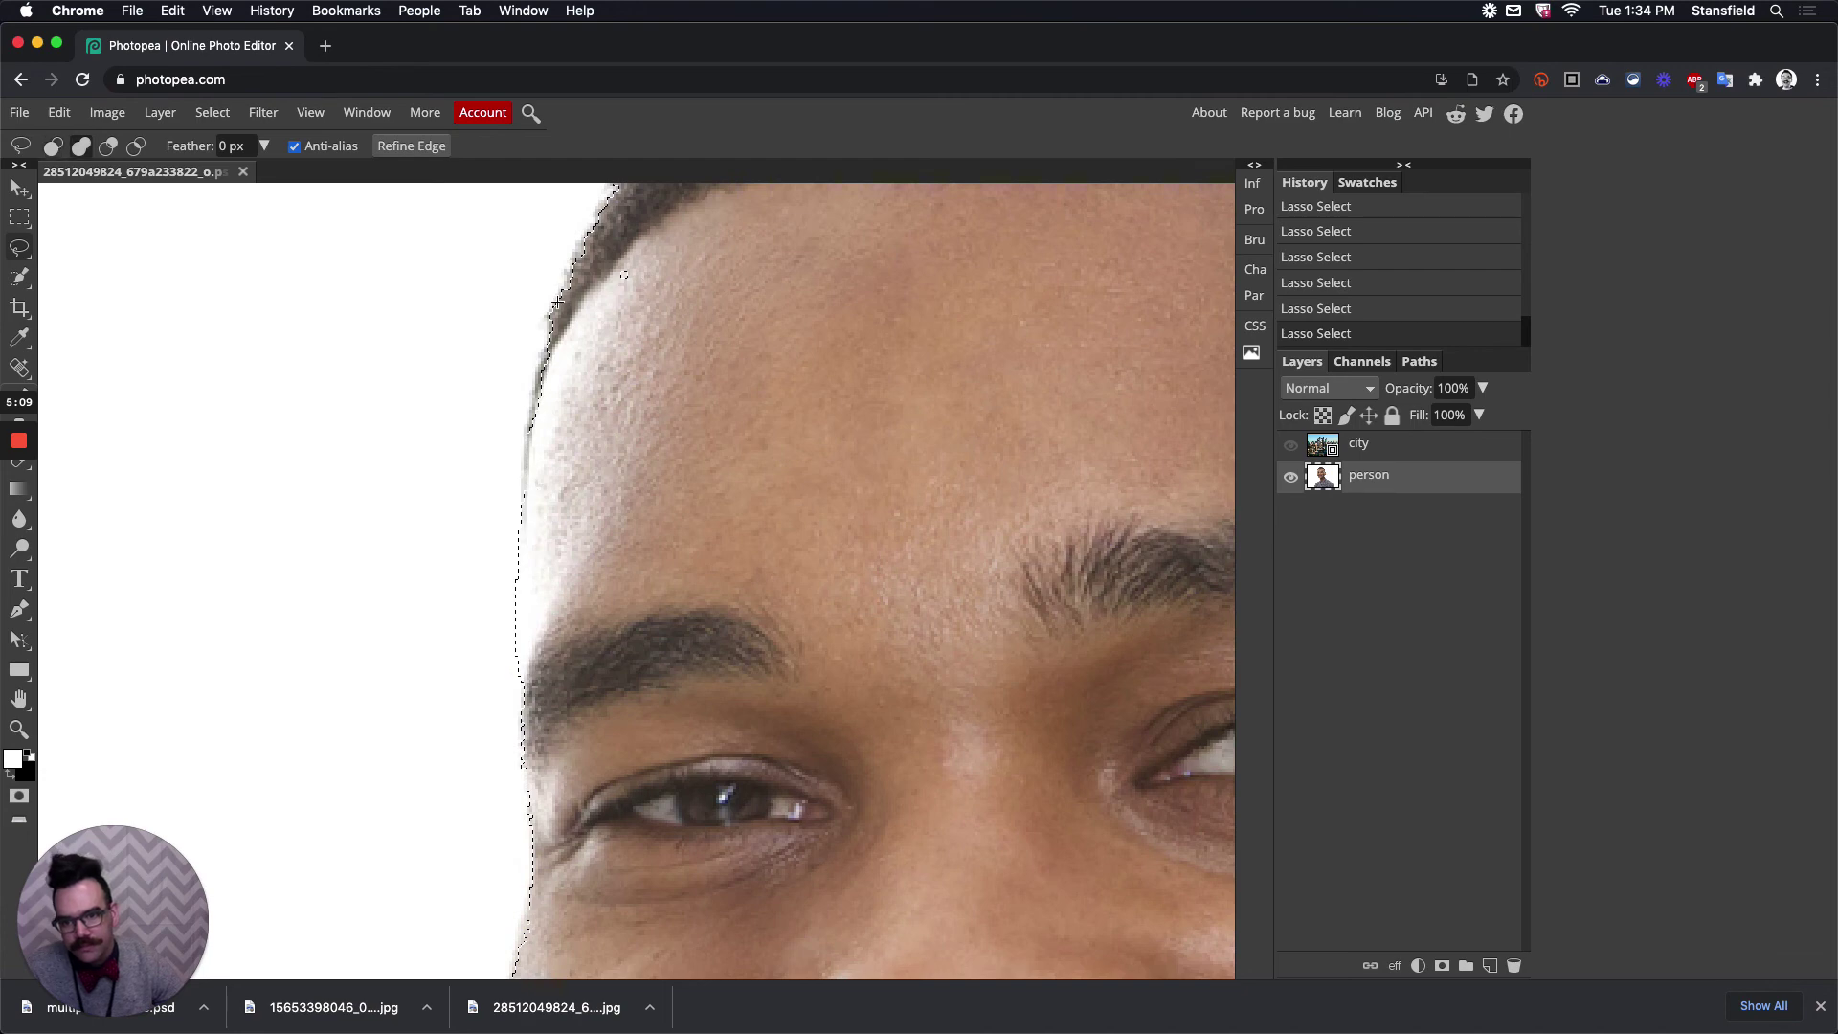
mouse_move(549, 316)
left_mouse_down()
mouse_move(533, 411)
mouse_move(578, 492)
mouse_move(680, 353)
mouse_move(701, 377)
mouse_move(733, 574)
left_mouse_up()
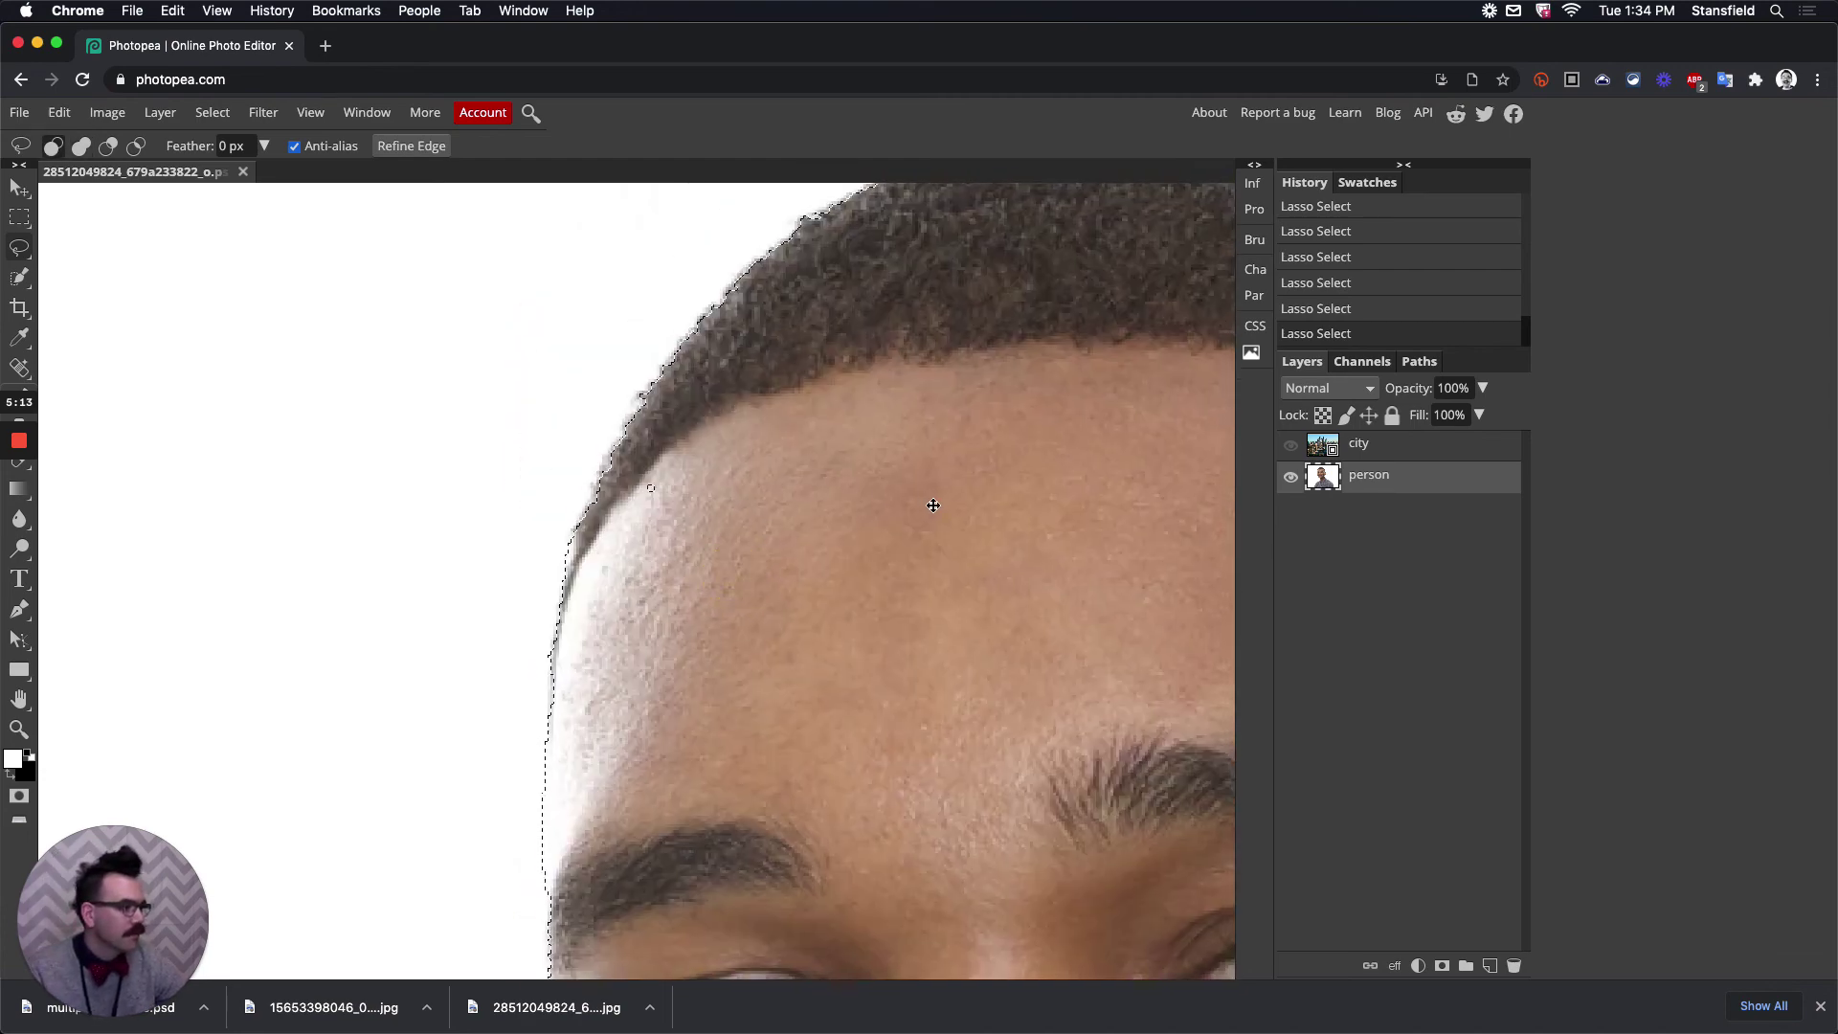
left_click_drag(911, 365, 880, 391)
mouse_move(843, 242)
left_mouse_down()
mouse_move(875, 254)
mouse_move(891, 329)
mouse_move(886, 472)
mouse_move(804, 382)
mouse_move(844, 226)
mouse_move(862, 380)
left_mouse_up()
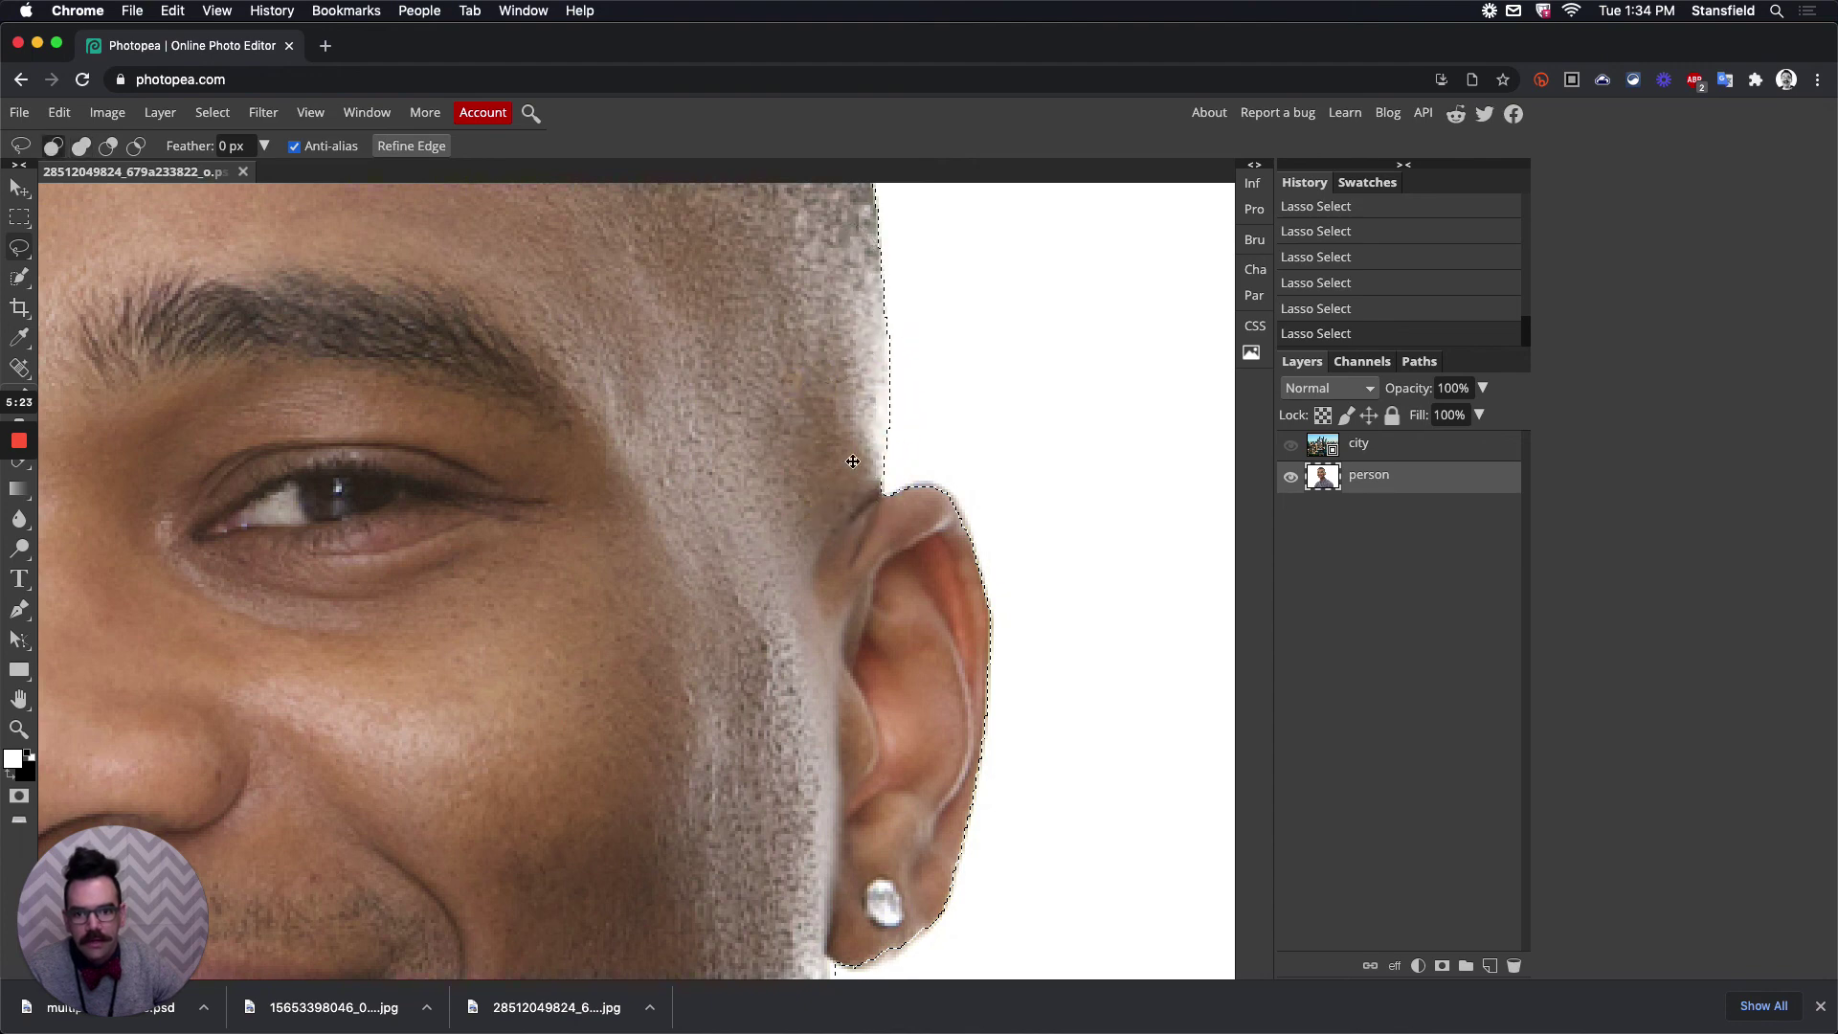
key("super+0")
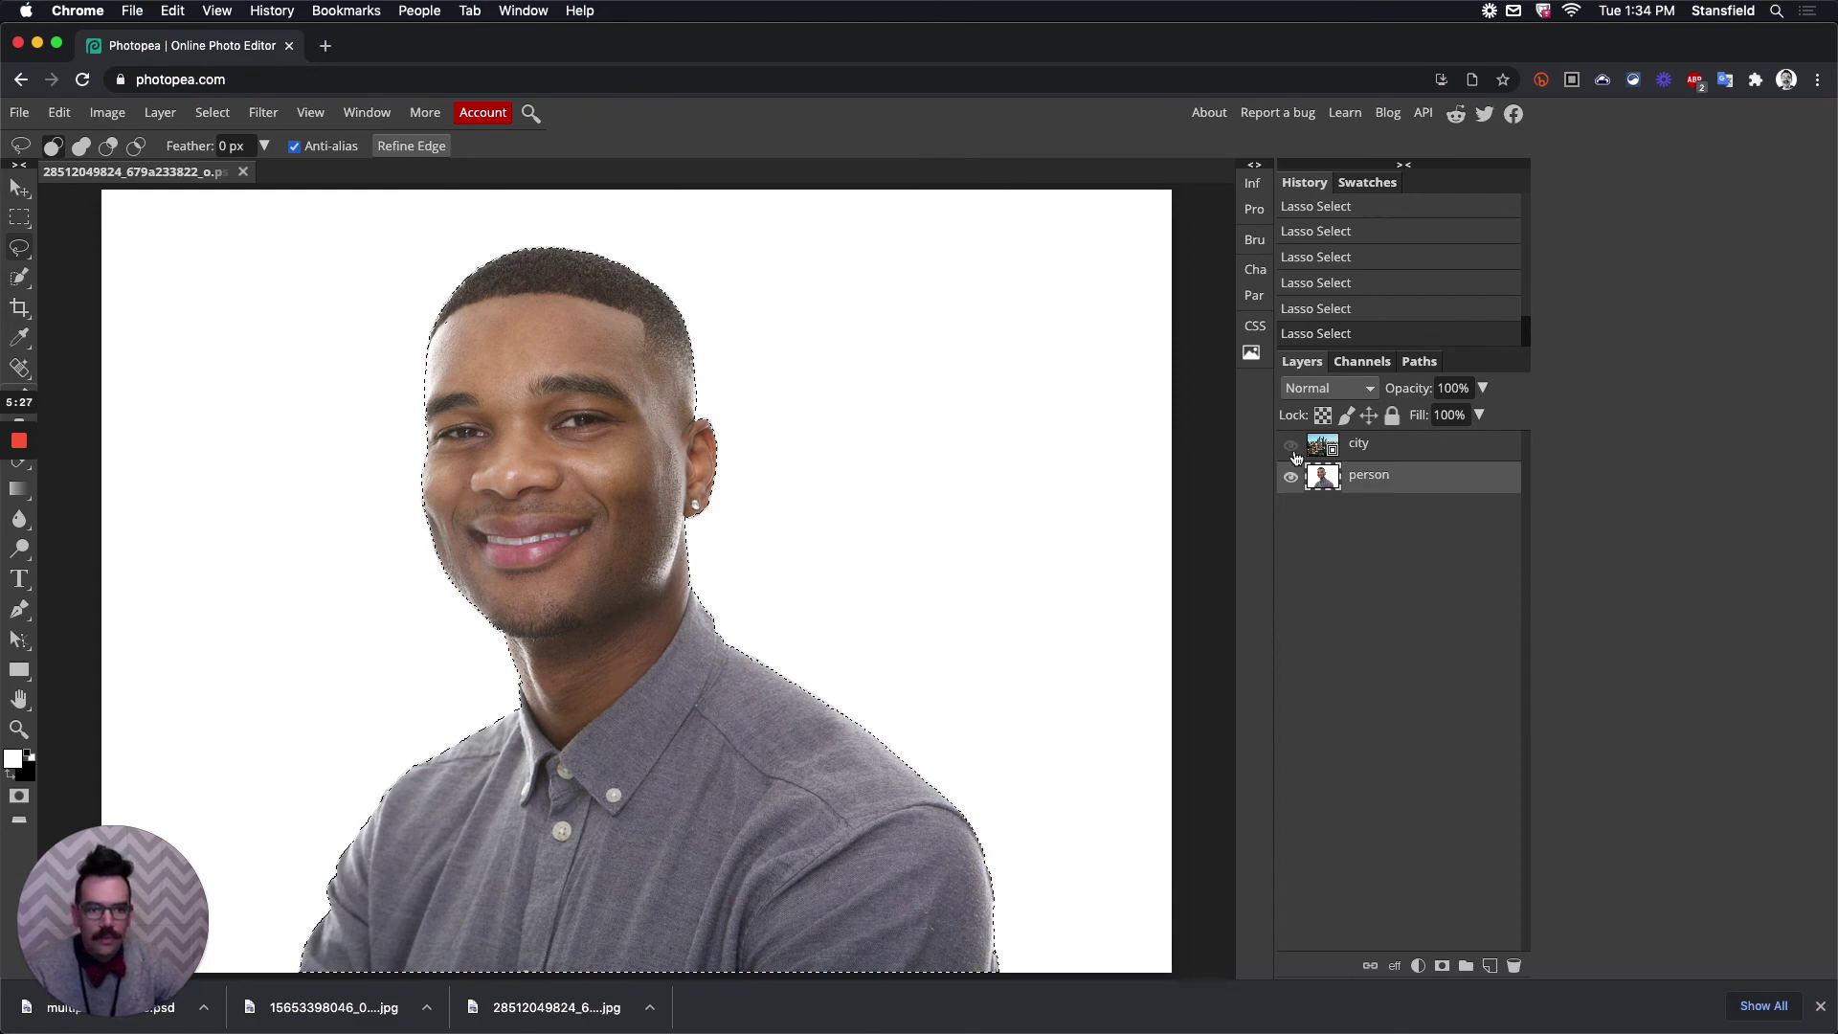
- Show the city layer, add a raster mask from the selection, and set its opacity to 38%
left_click(1290, 446)
left_click(1361, 446)
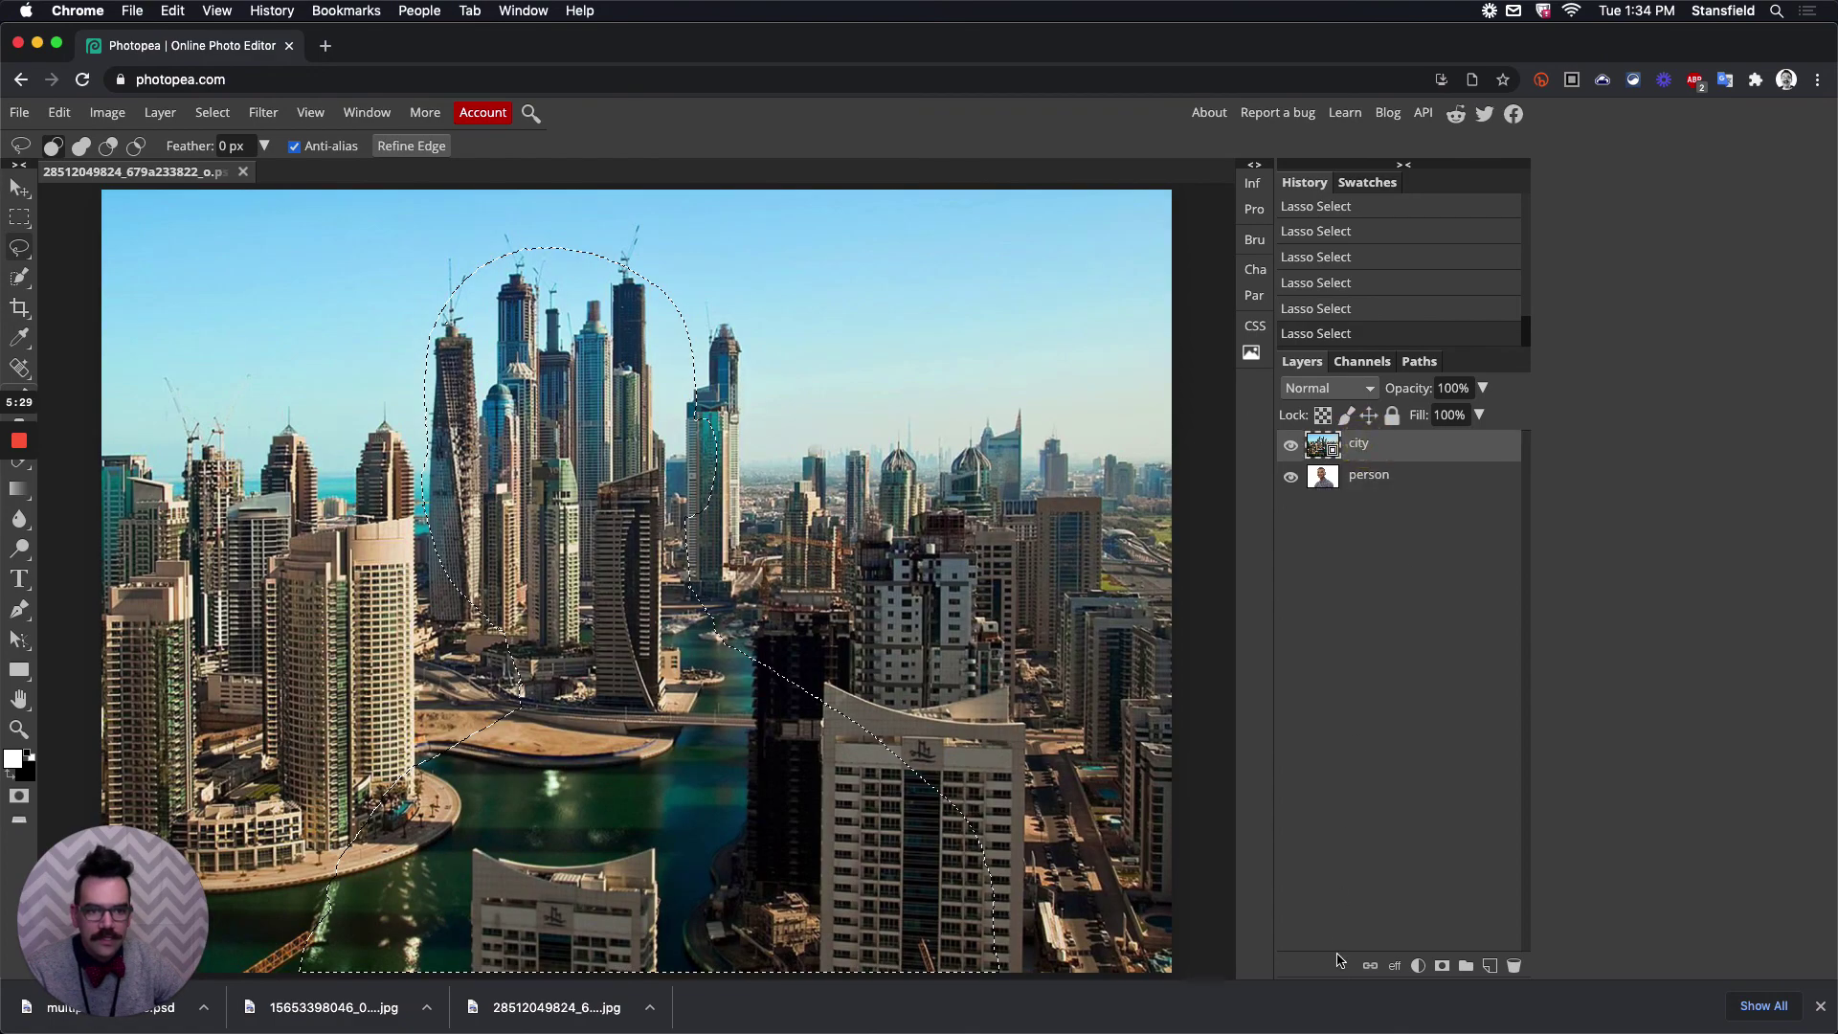
left_click(1444, 968)
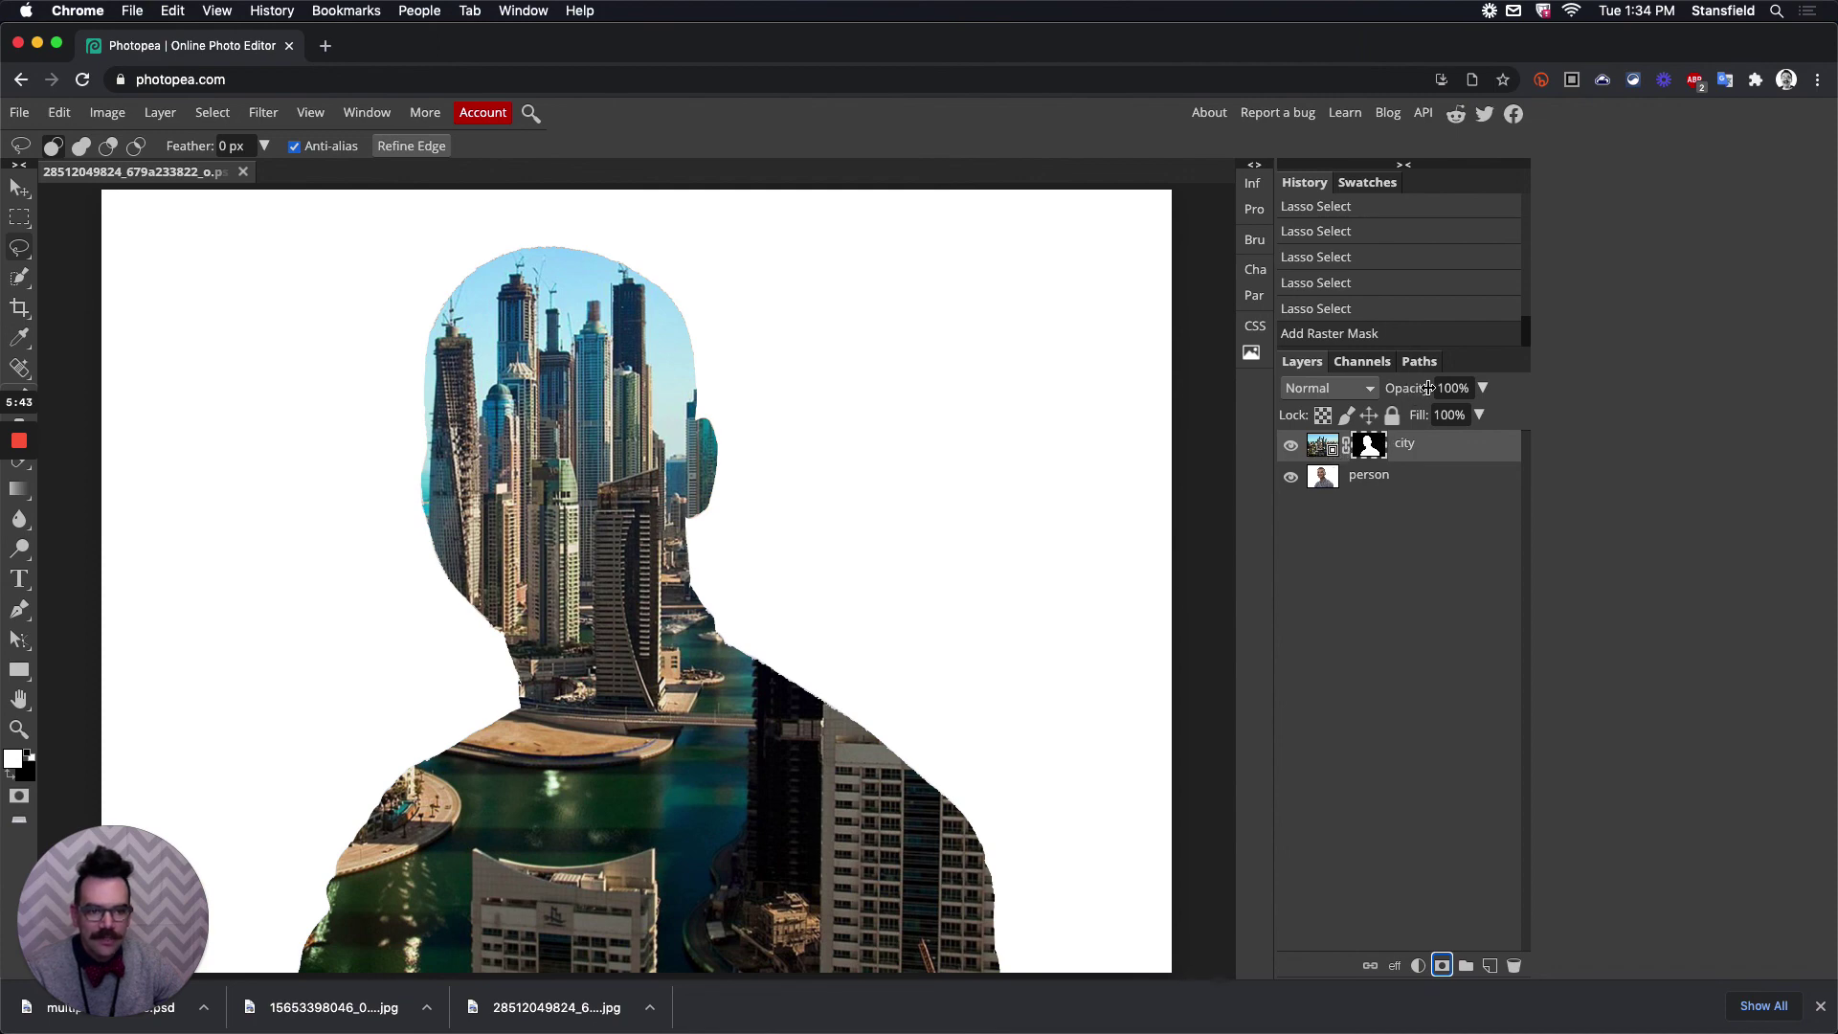
left_click_drag(1426, 387, 1343, 395)
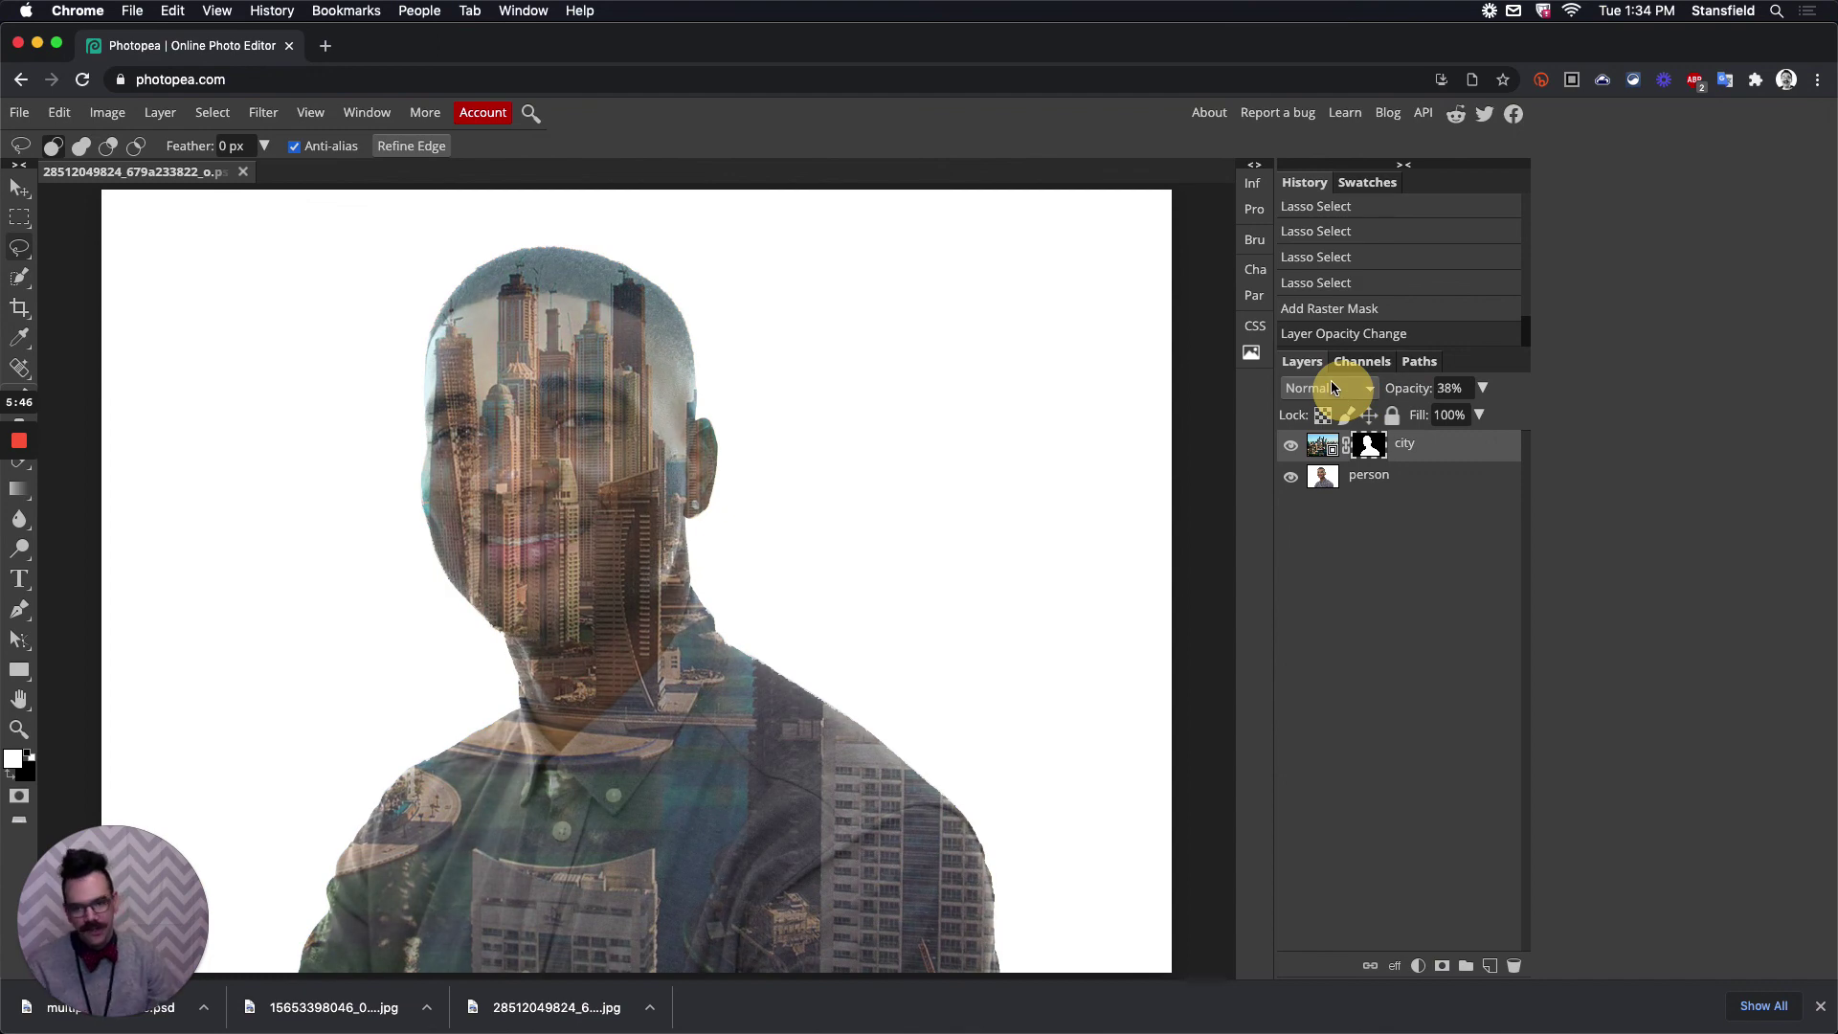